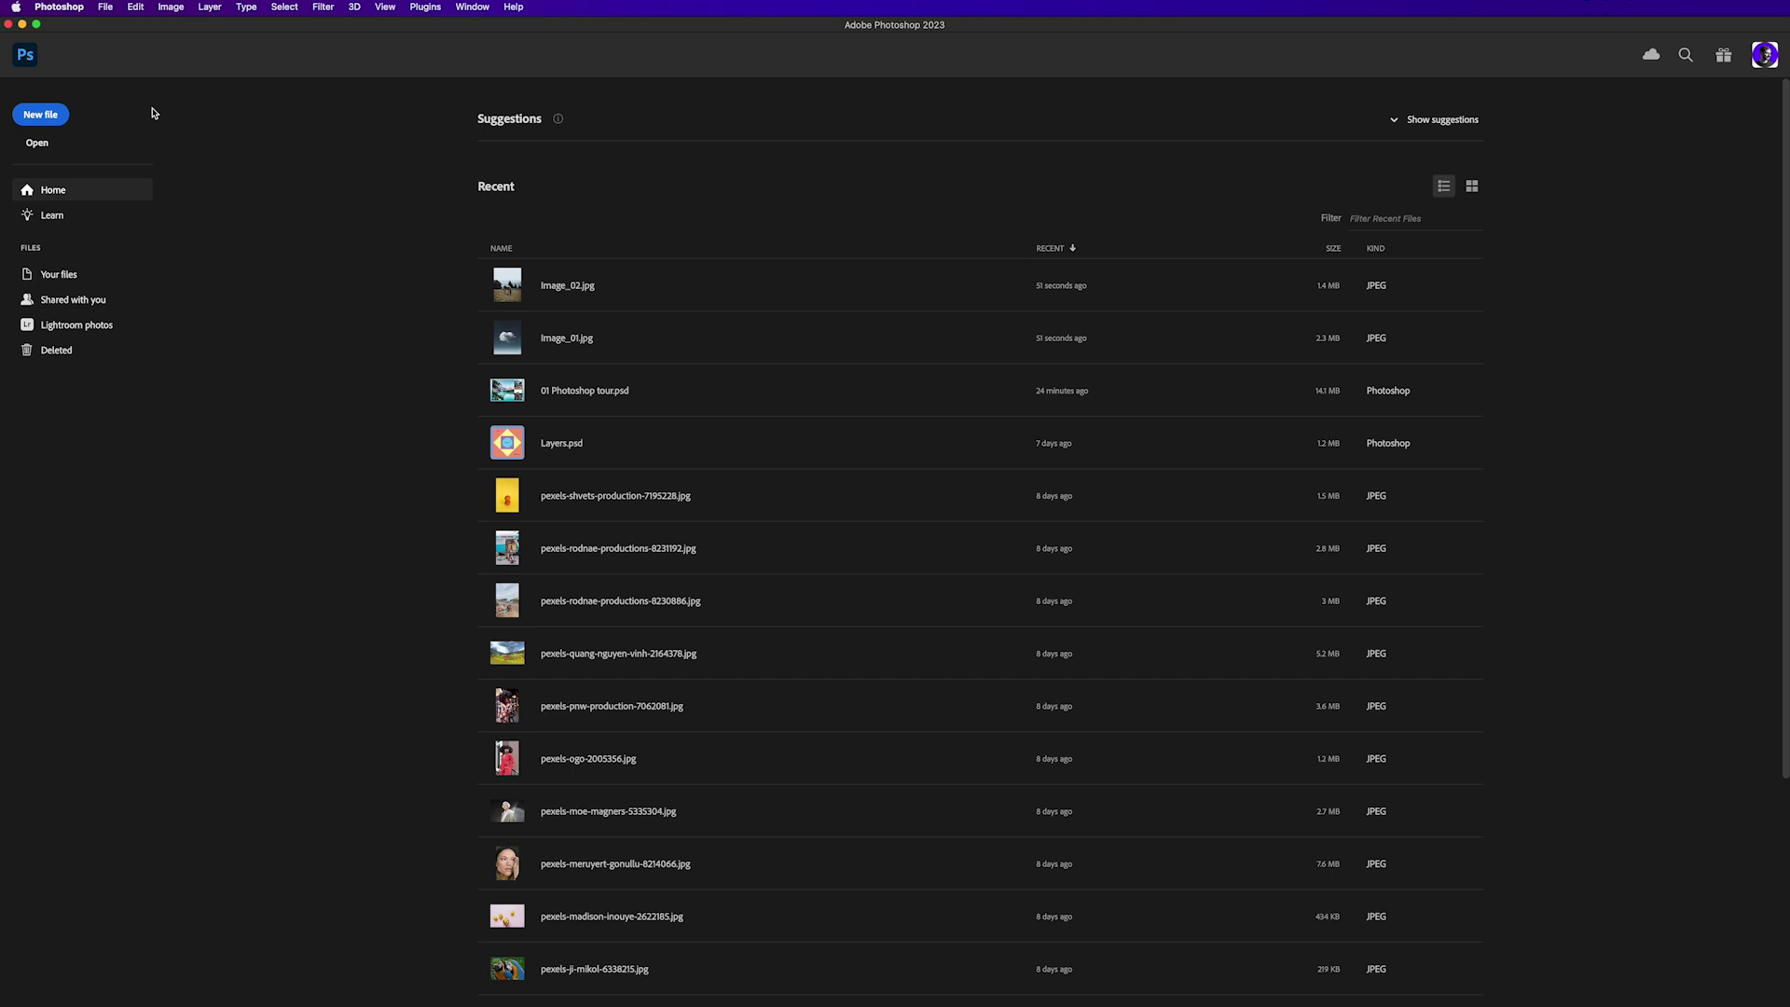
# Start a new blank document after glancing through the File commands.
pyautogui.click(104, 8)
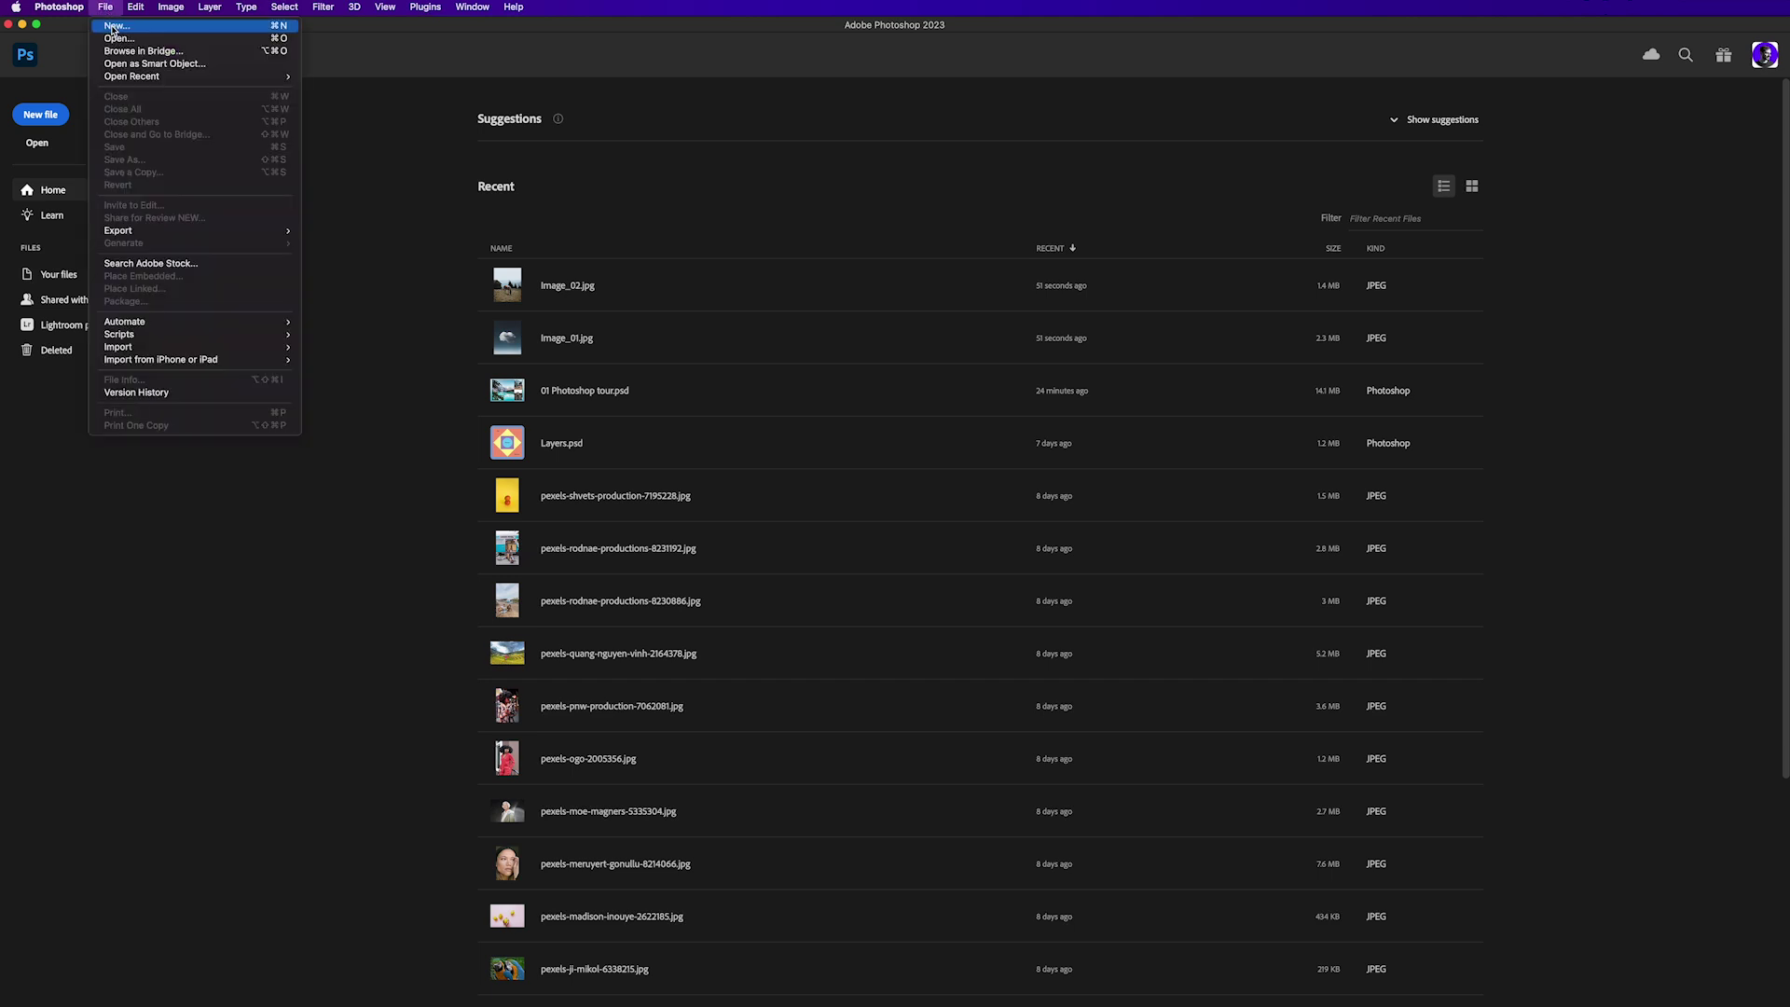
pyautogui.click(341, 202)
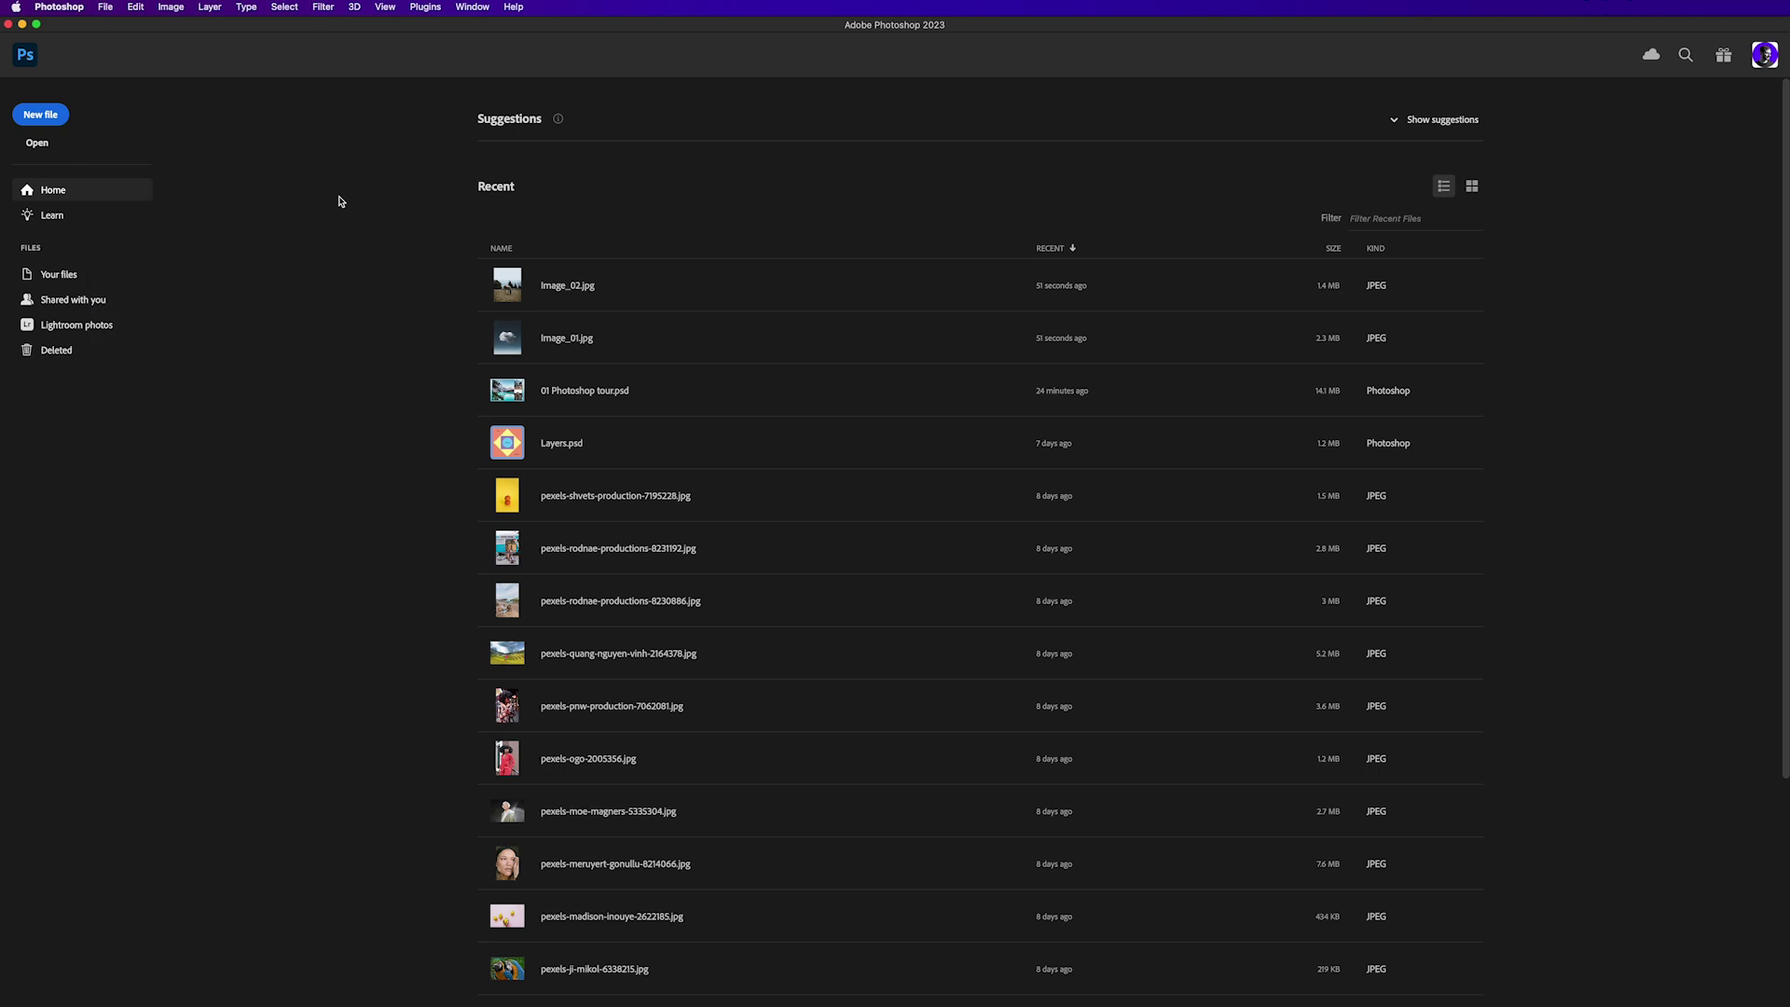
pyautogui.click(50, 121)
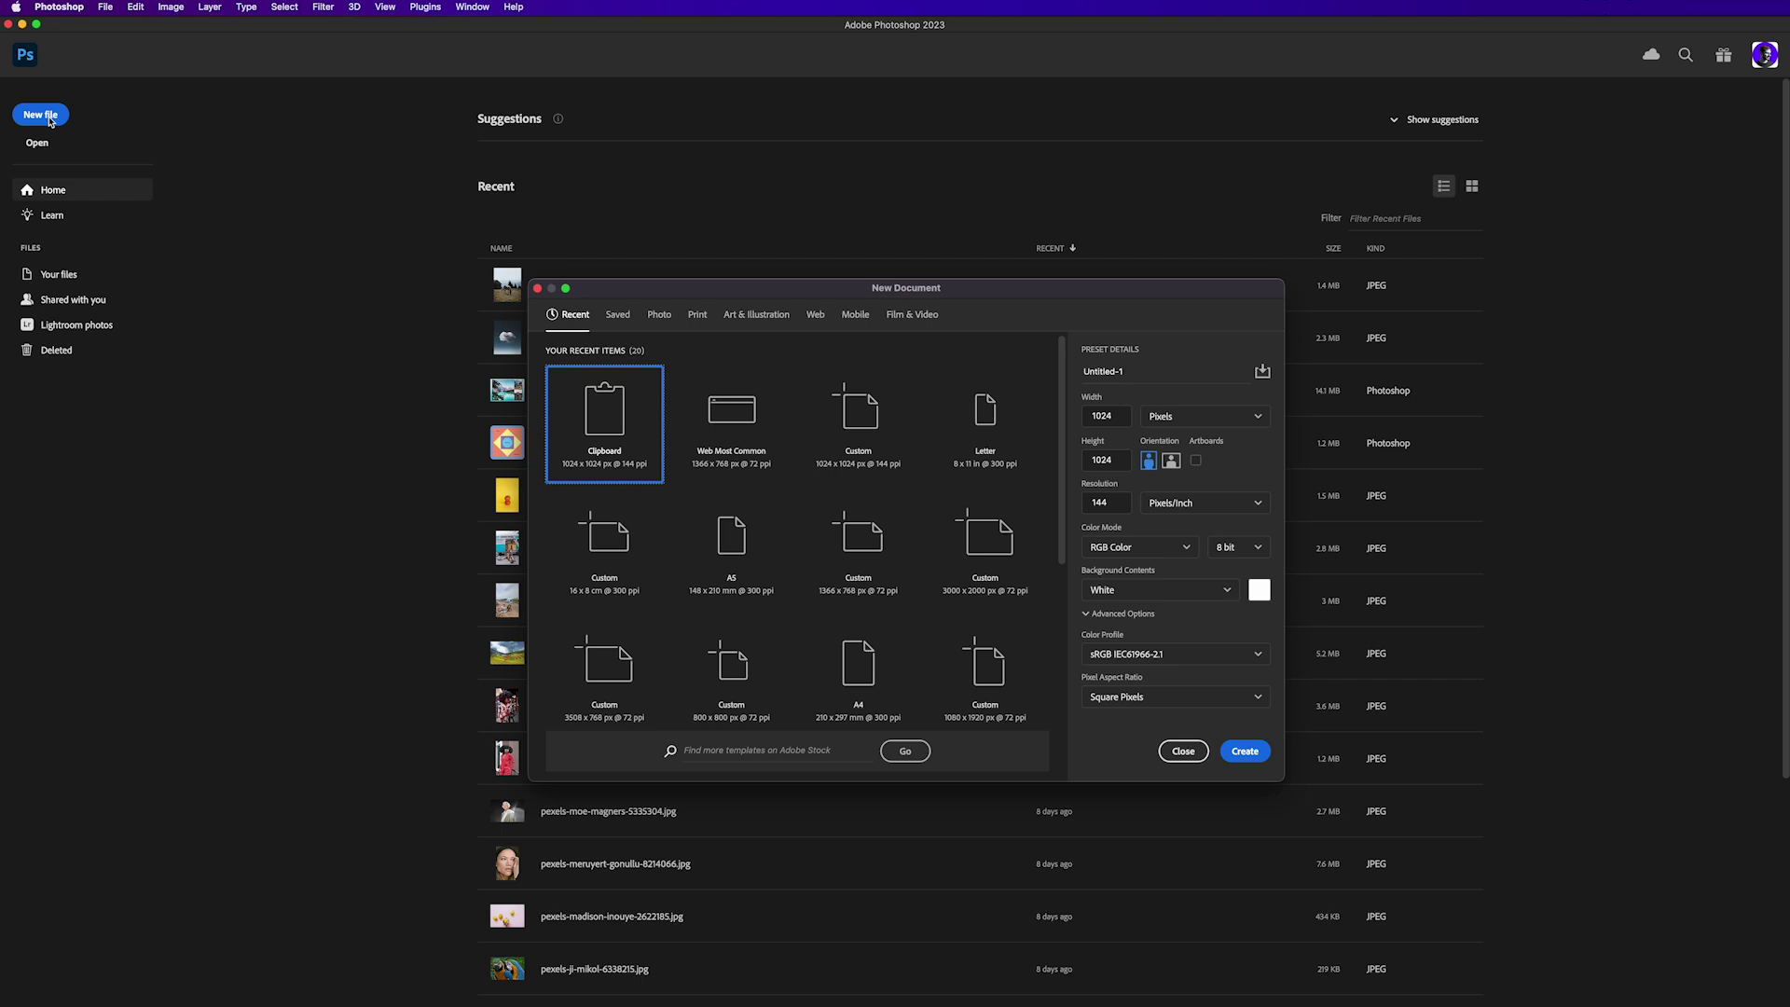
pyautogui.scroll(-3, 615, 485)
pyautogui.scroll(3, 622, 483)
# Browse the Photo, Print and Web document presets, settling on Web.
pyautogui.click(673, 321)
pyautogui.click(699, 320)
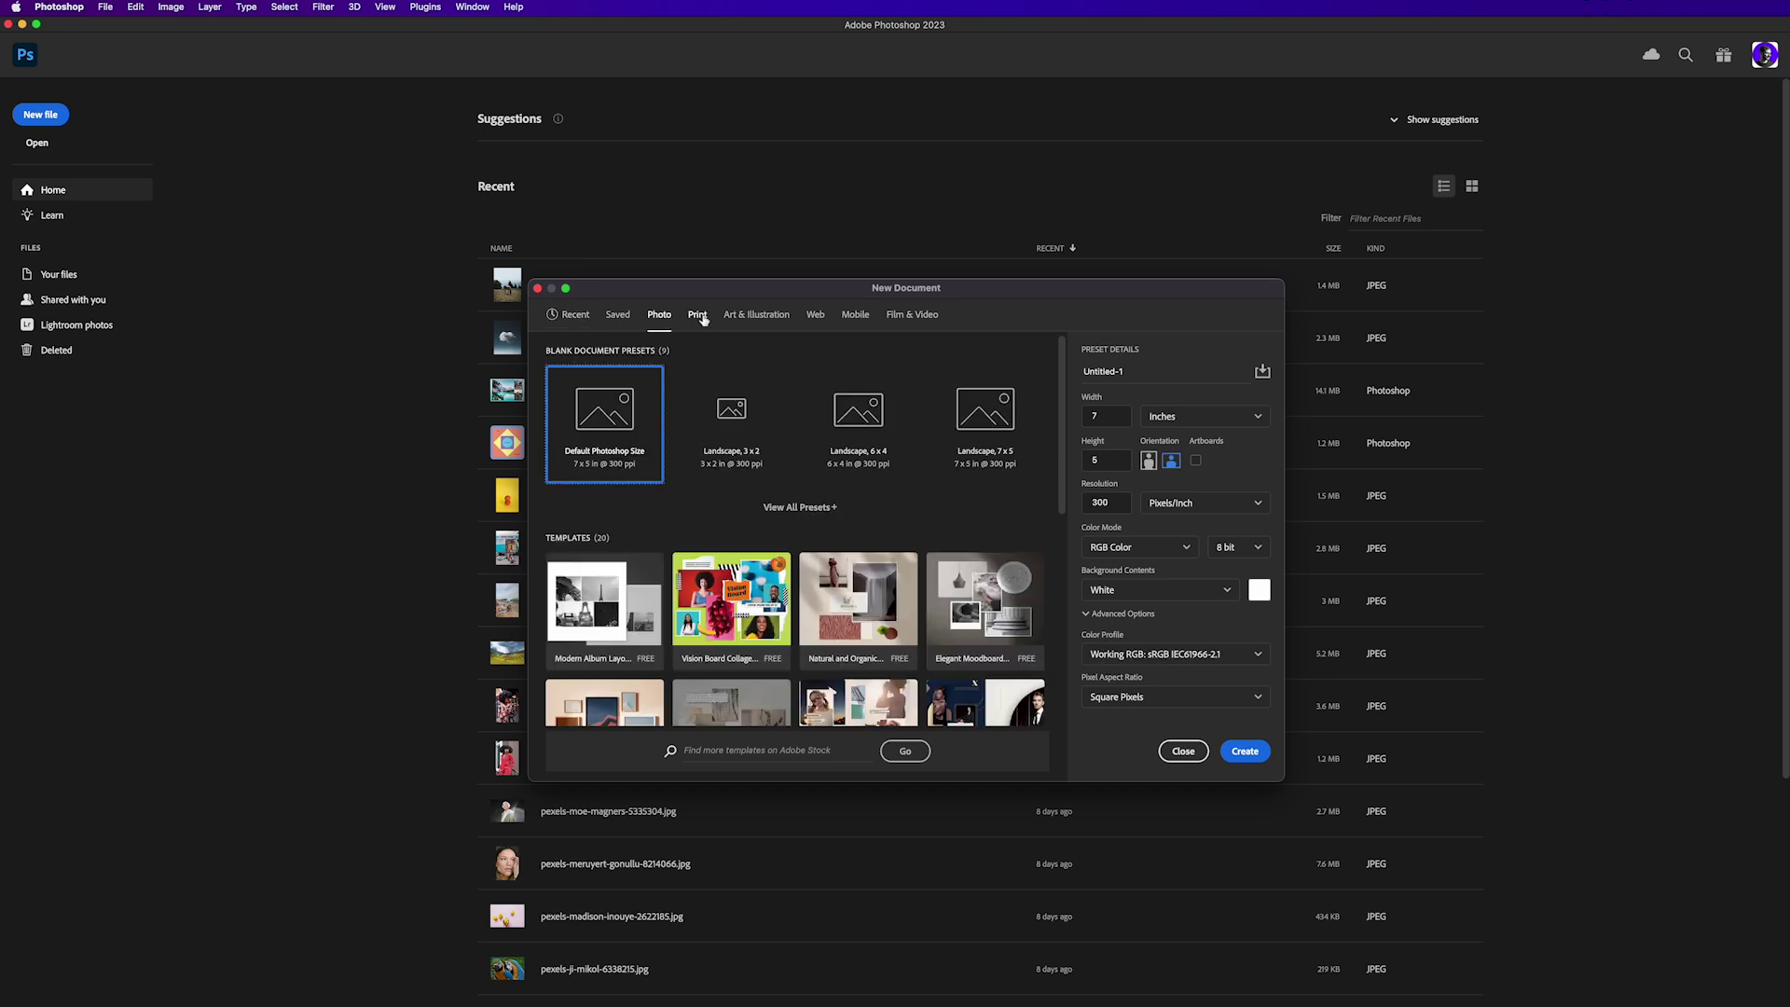
pyautogui.click(815, 315)
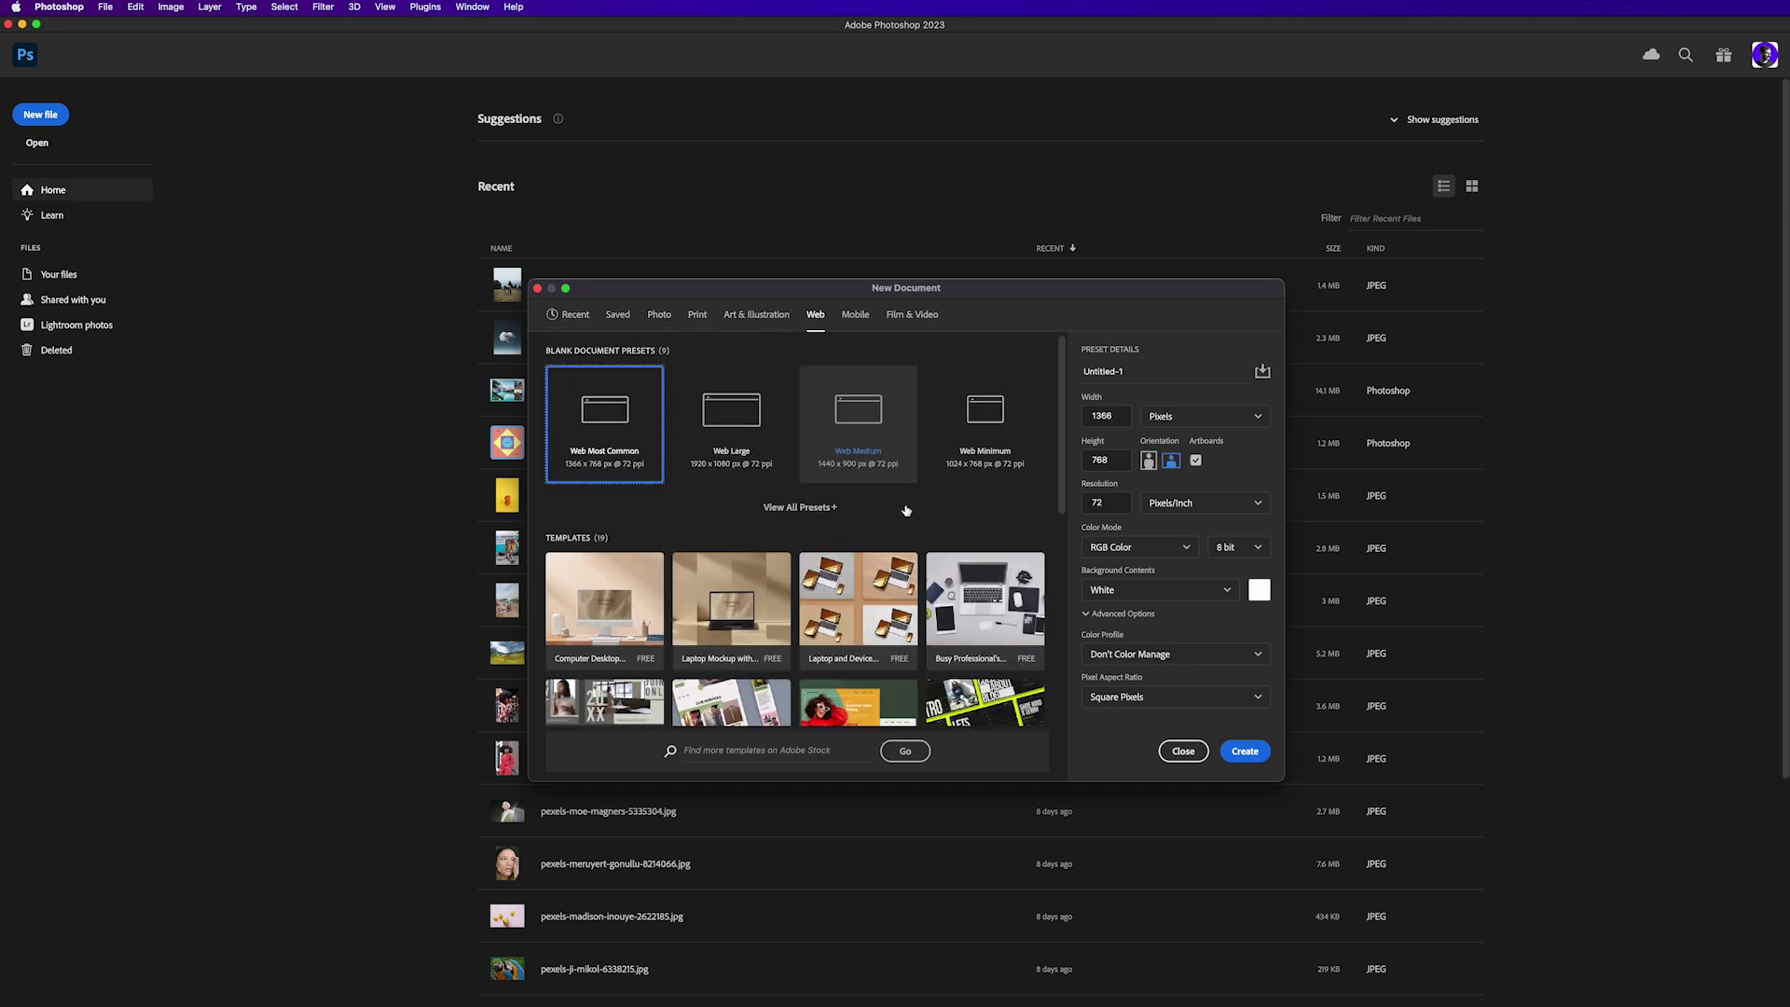
pyautogui.scroll(-1, 928, 557)
pyautogui.scroll(-5, 928, 558)
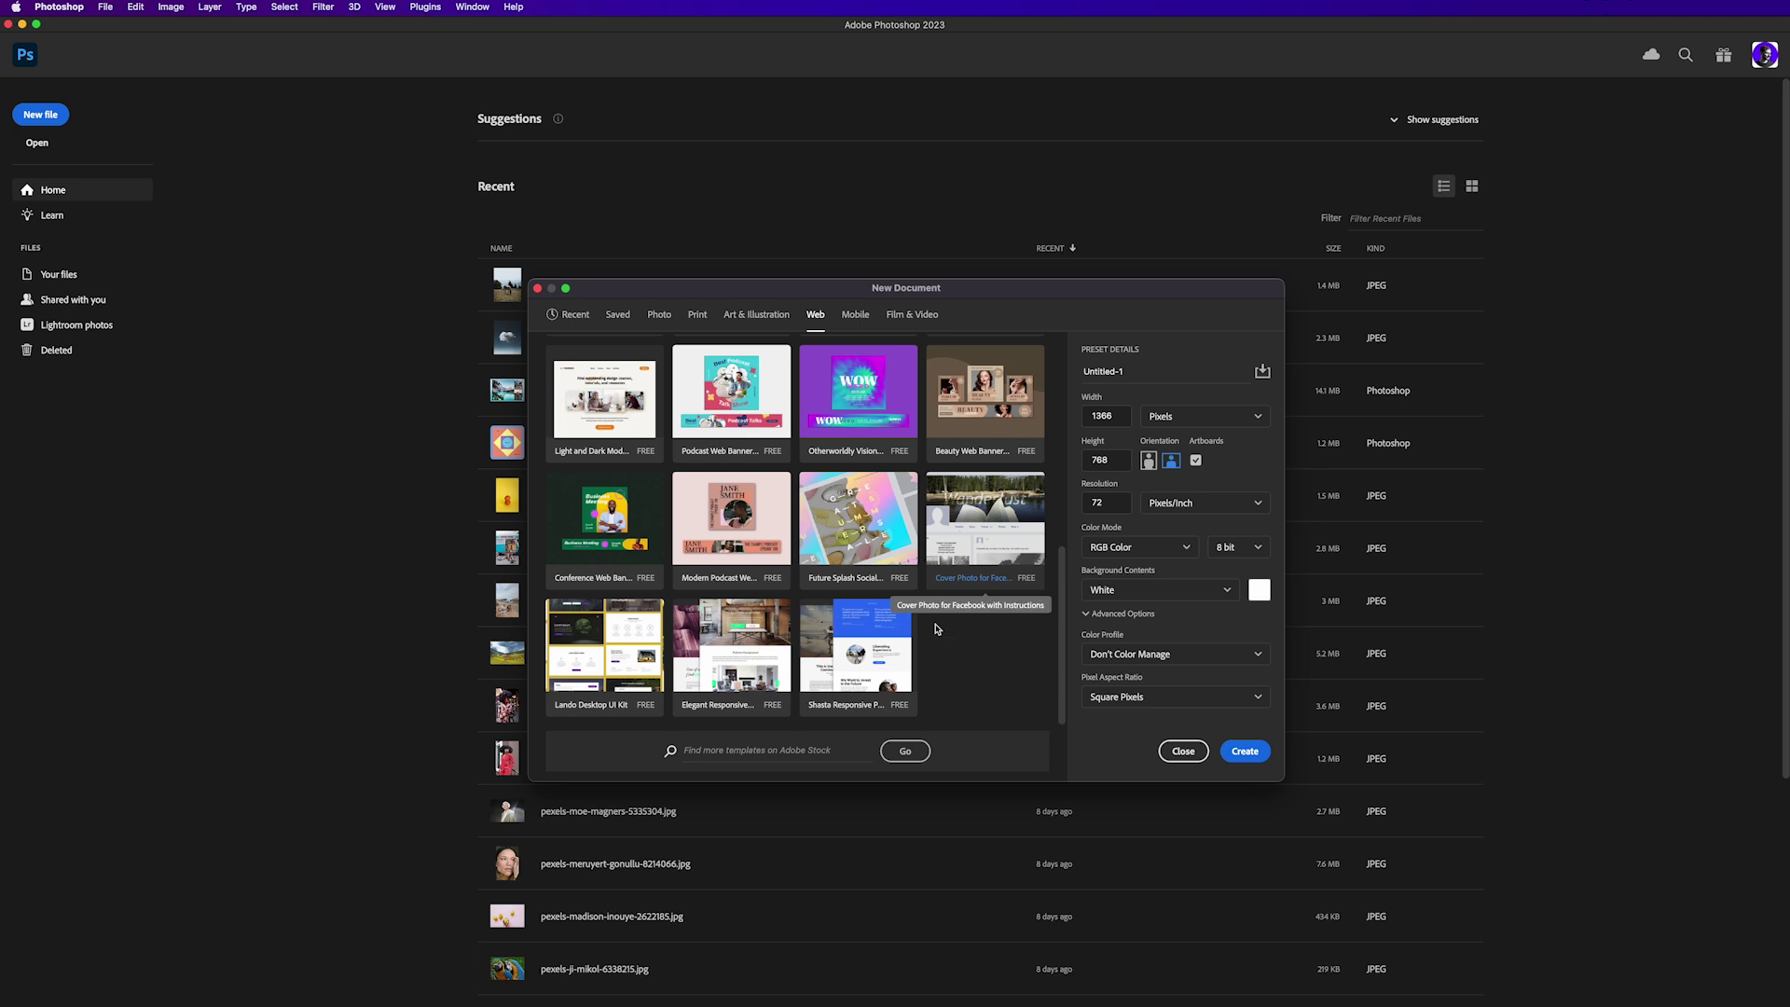
pyautogui.scroll(1, 1013, 655)
pyautogui.scroll(5, 1013, 654)
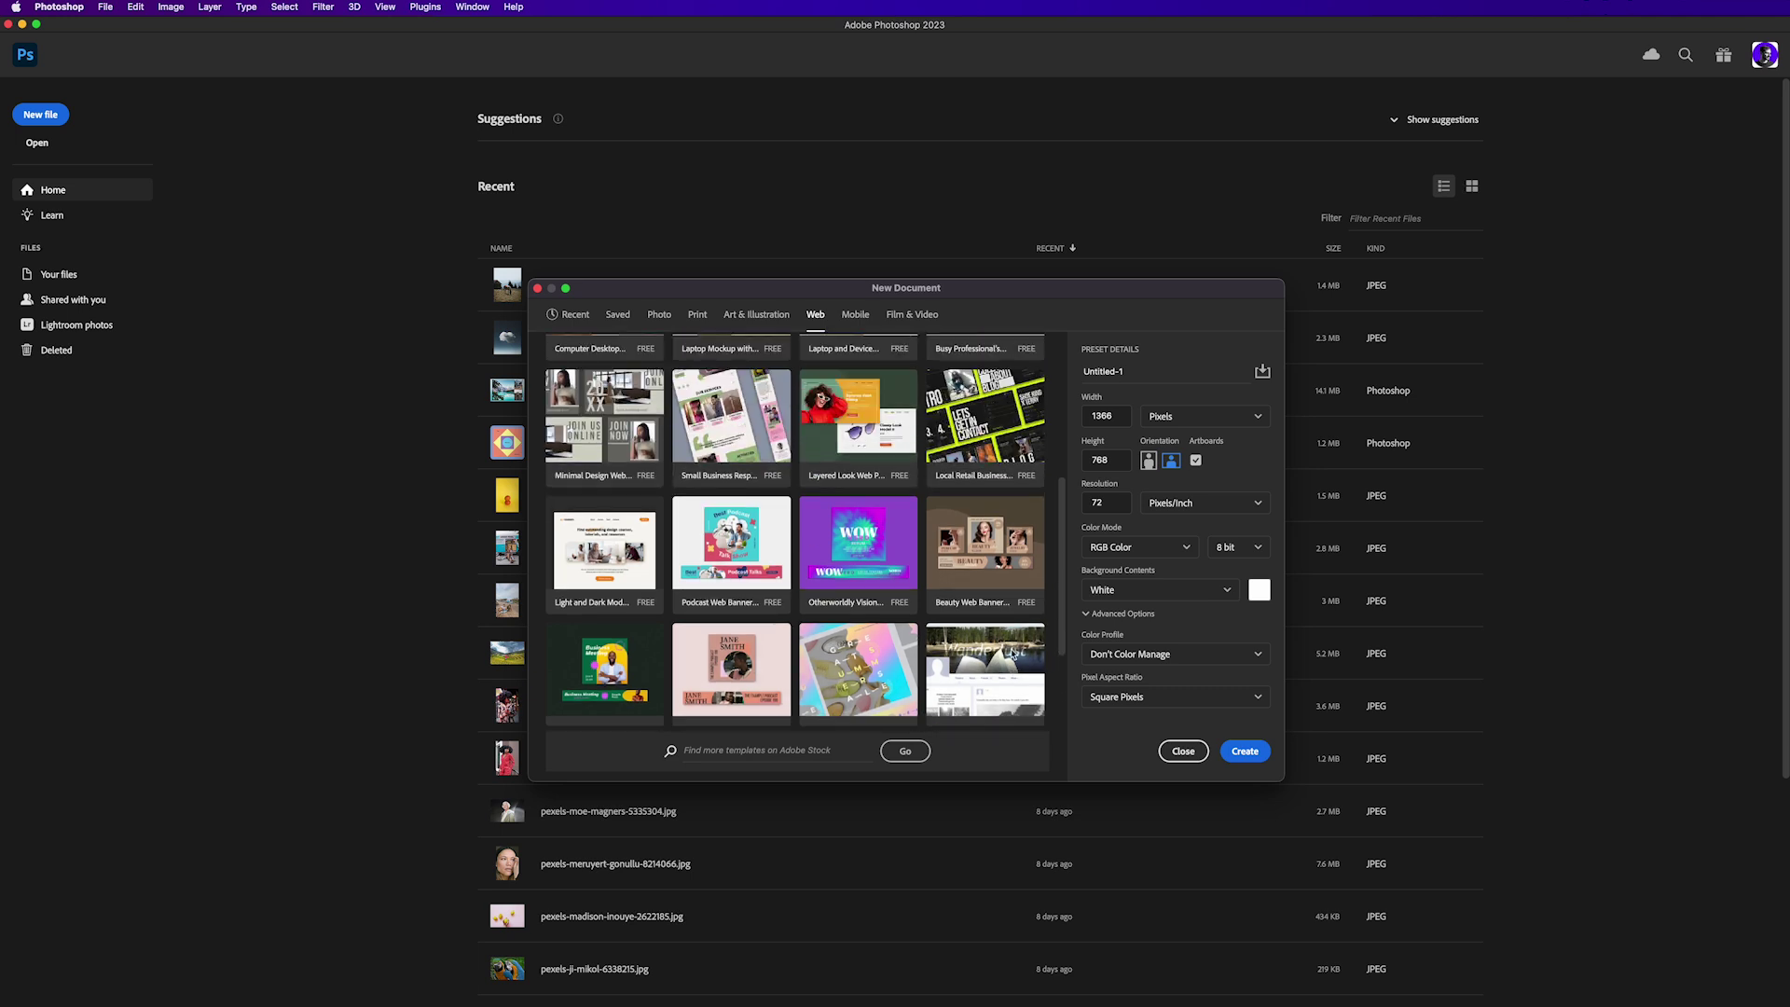
pyautogui.scroll(2, 1007, 653)
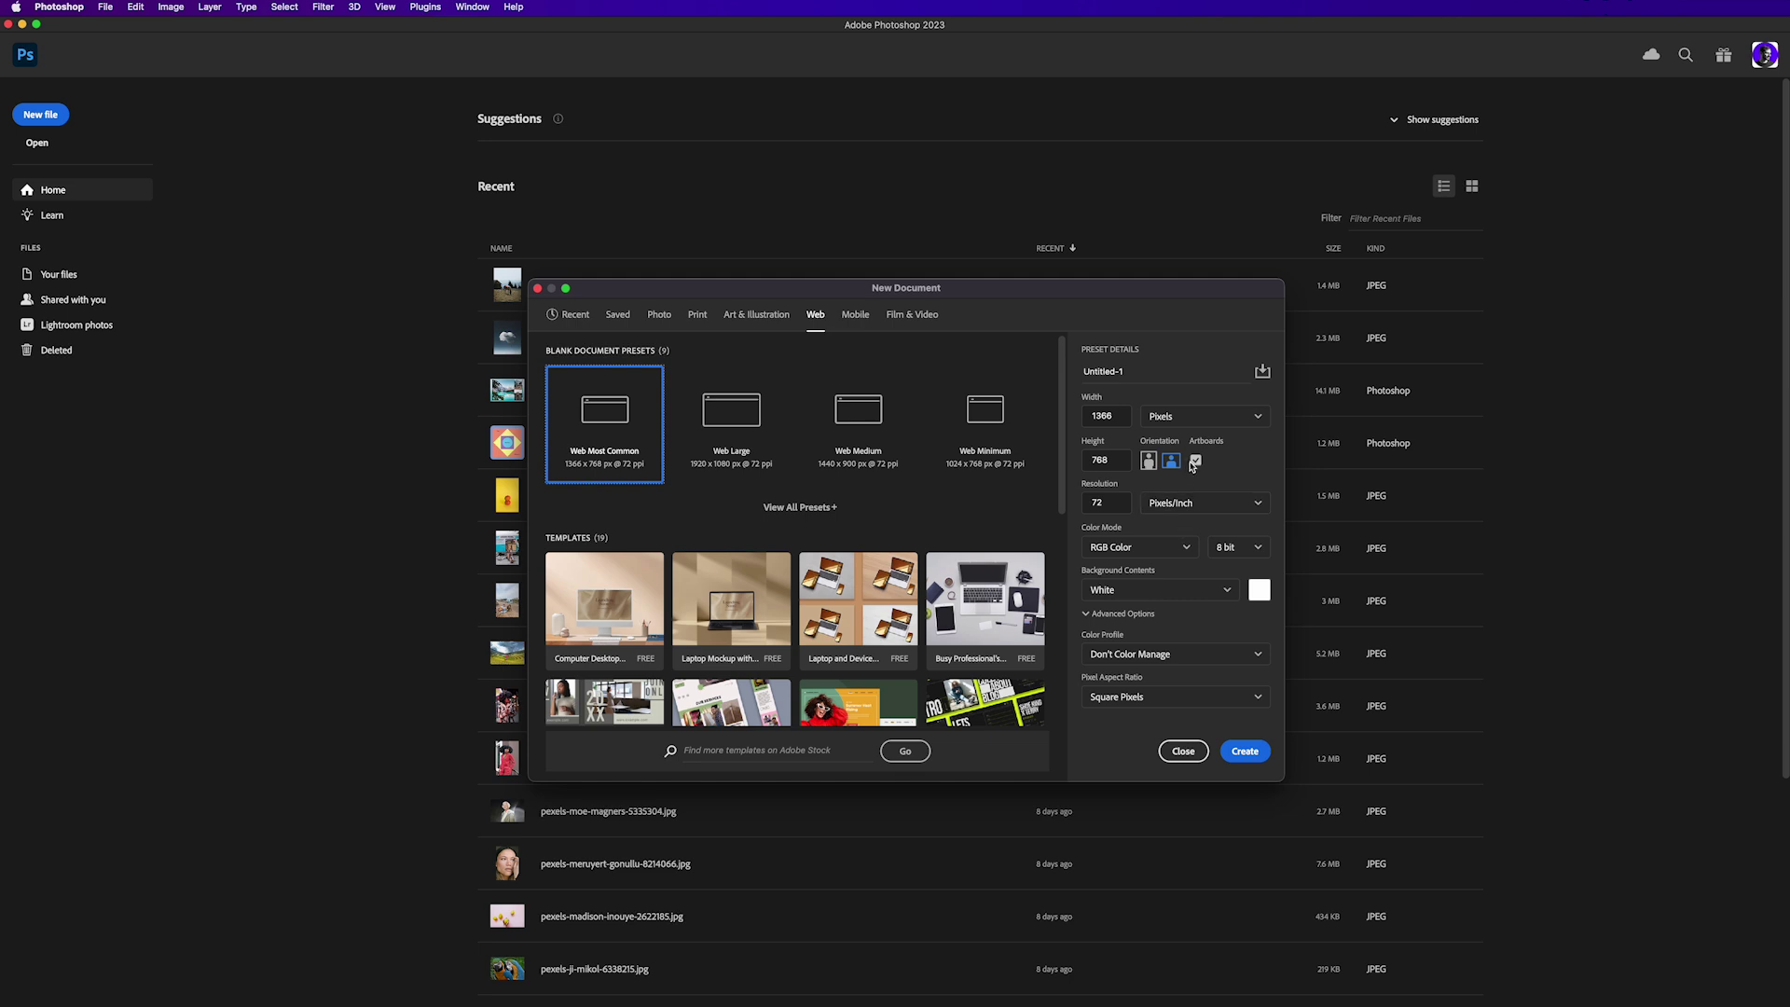
# Disable artboards, name it 'My first document', and check height 768 and resolution 72.
pyautogui.click(1196, 460)
pyautogui.click(1120, 368)
pyautogui.write('My first document')
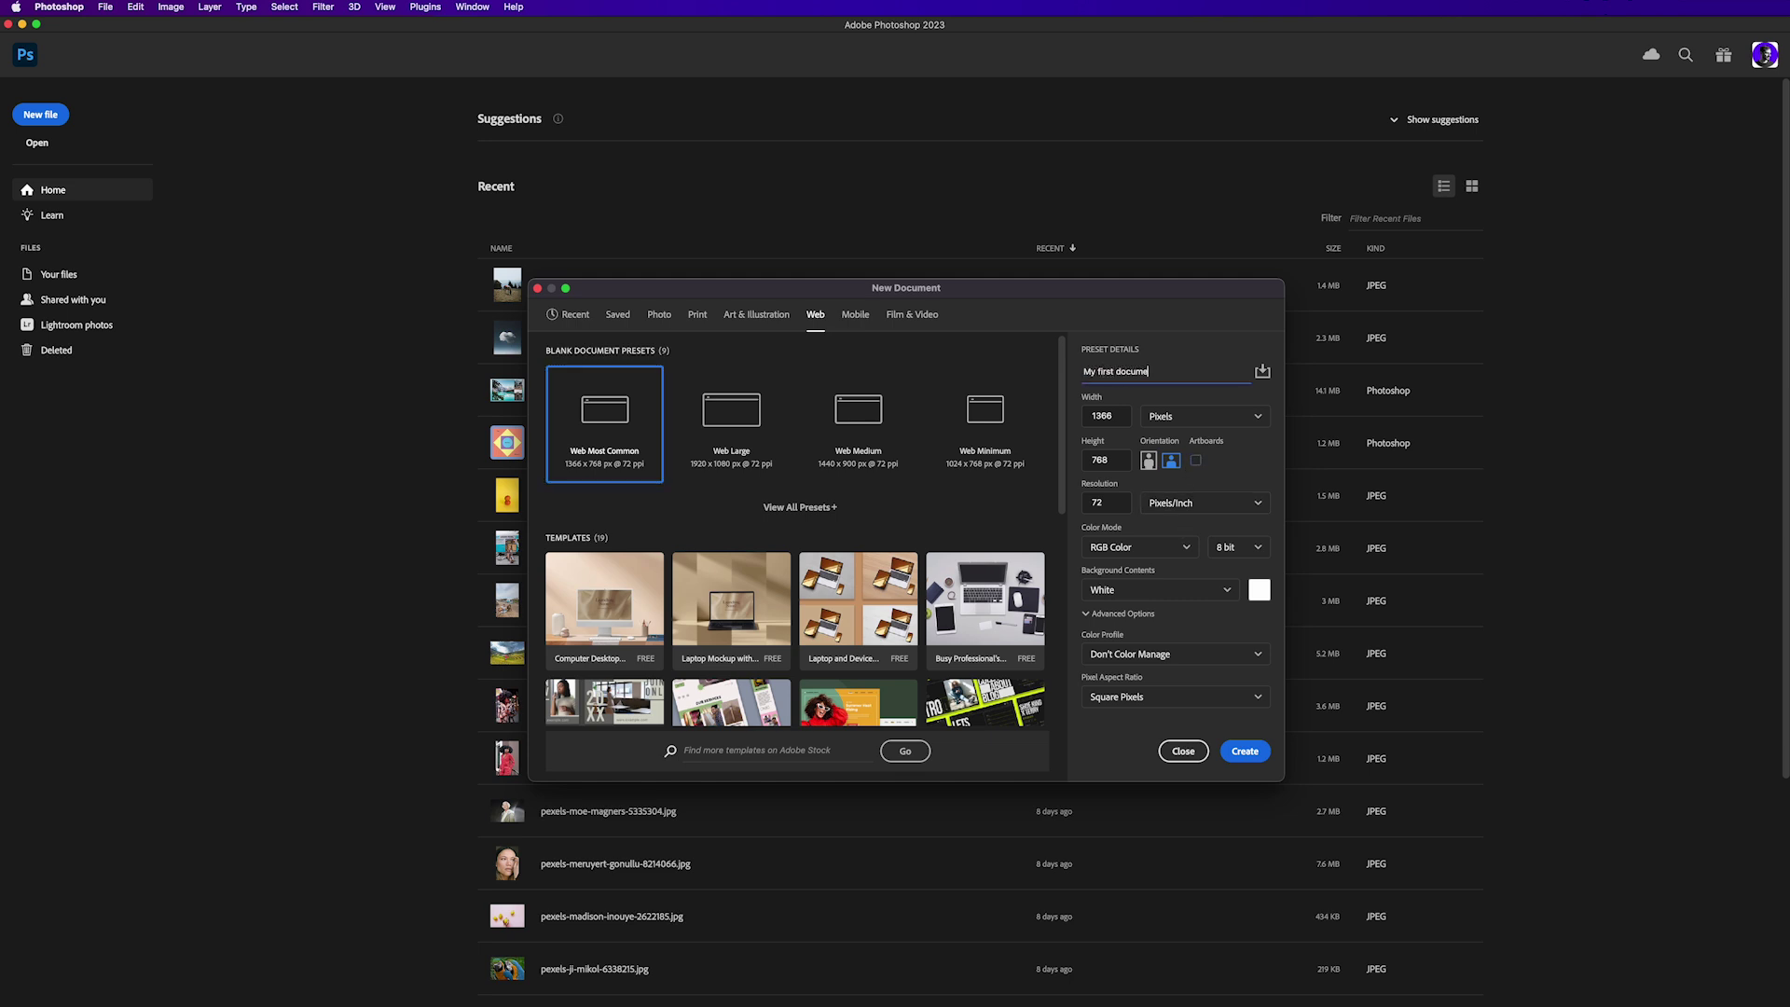
pyautogui.click(1110, 460)
pyautogui.click(1115, 504)
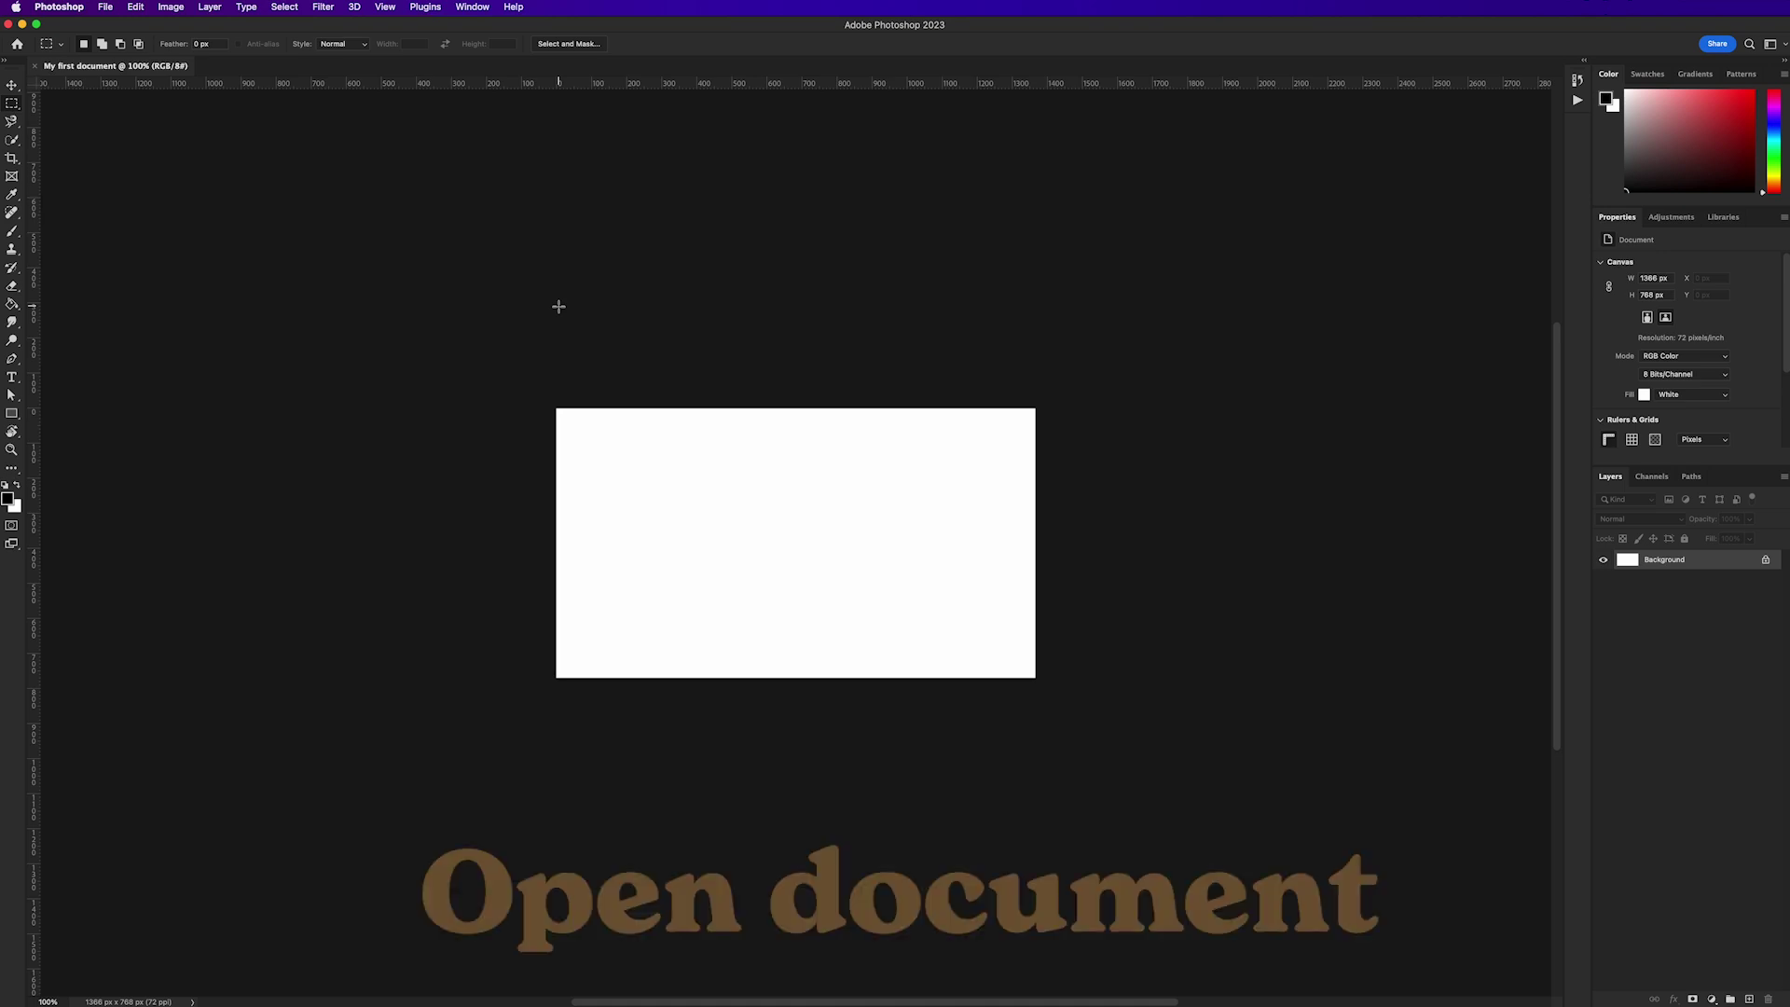
# Open Image_01.jpg and Image_02.jpg together through File > Open.
pyautogui.click(472, 7)
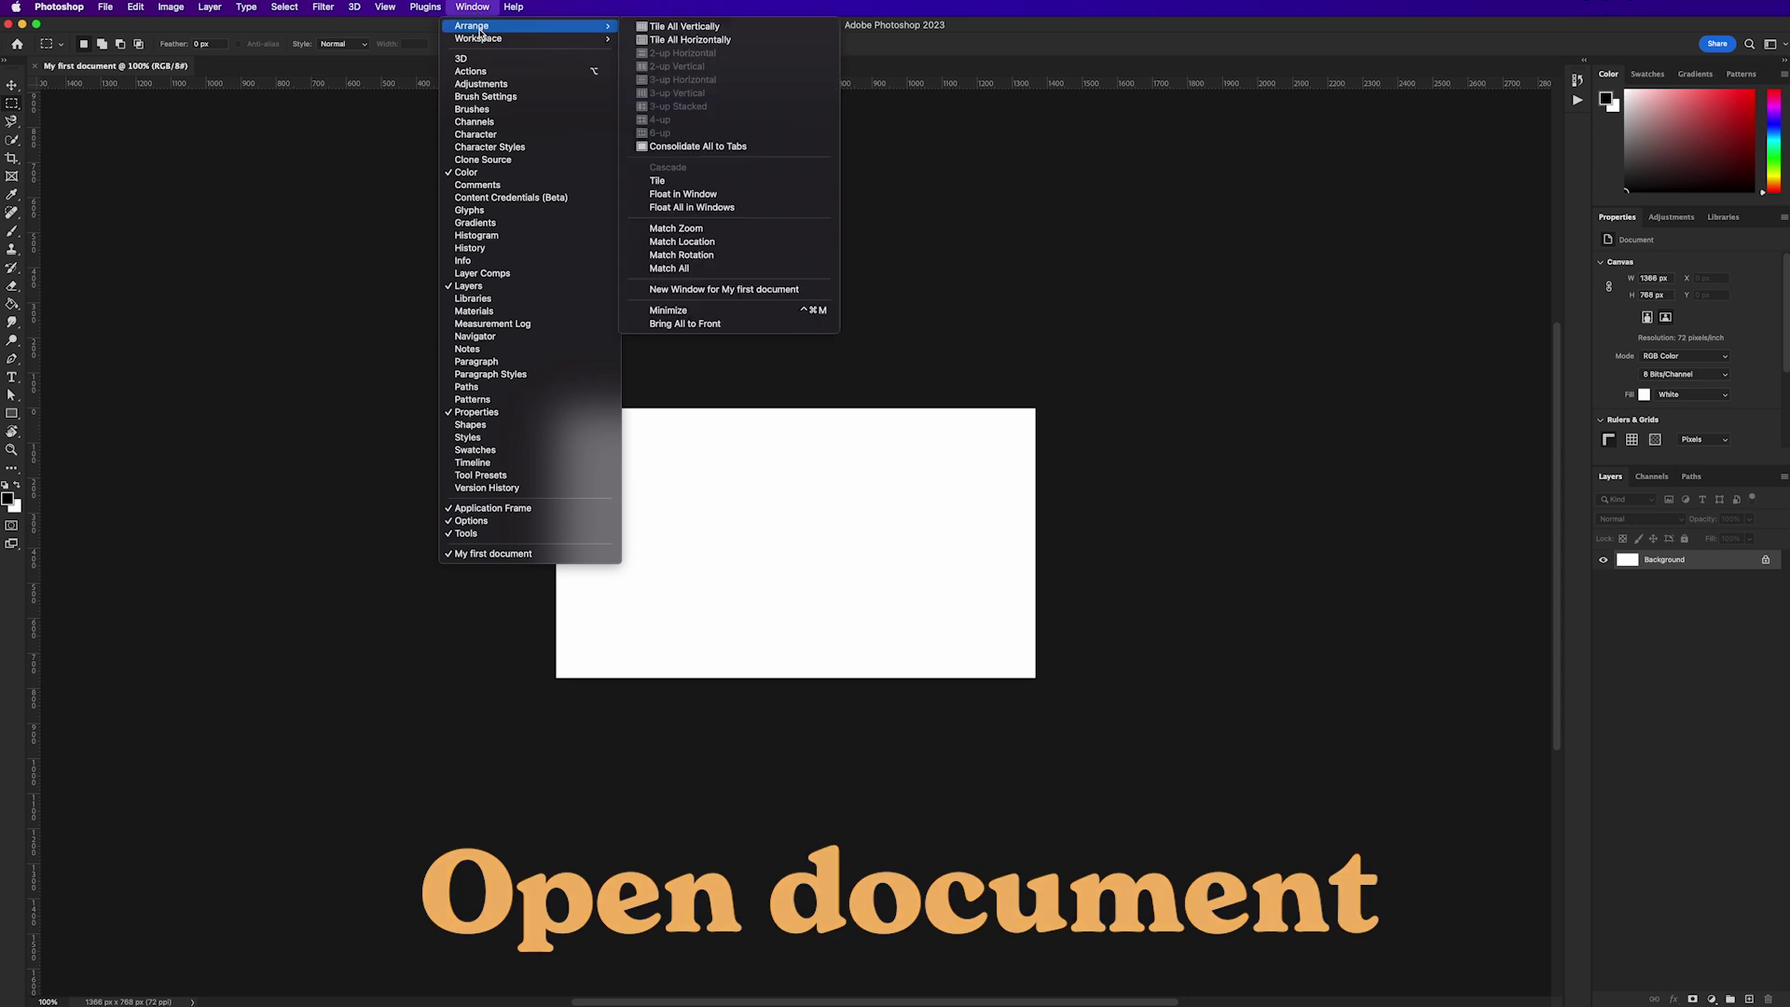
pyautogui.click(324, 530)
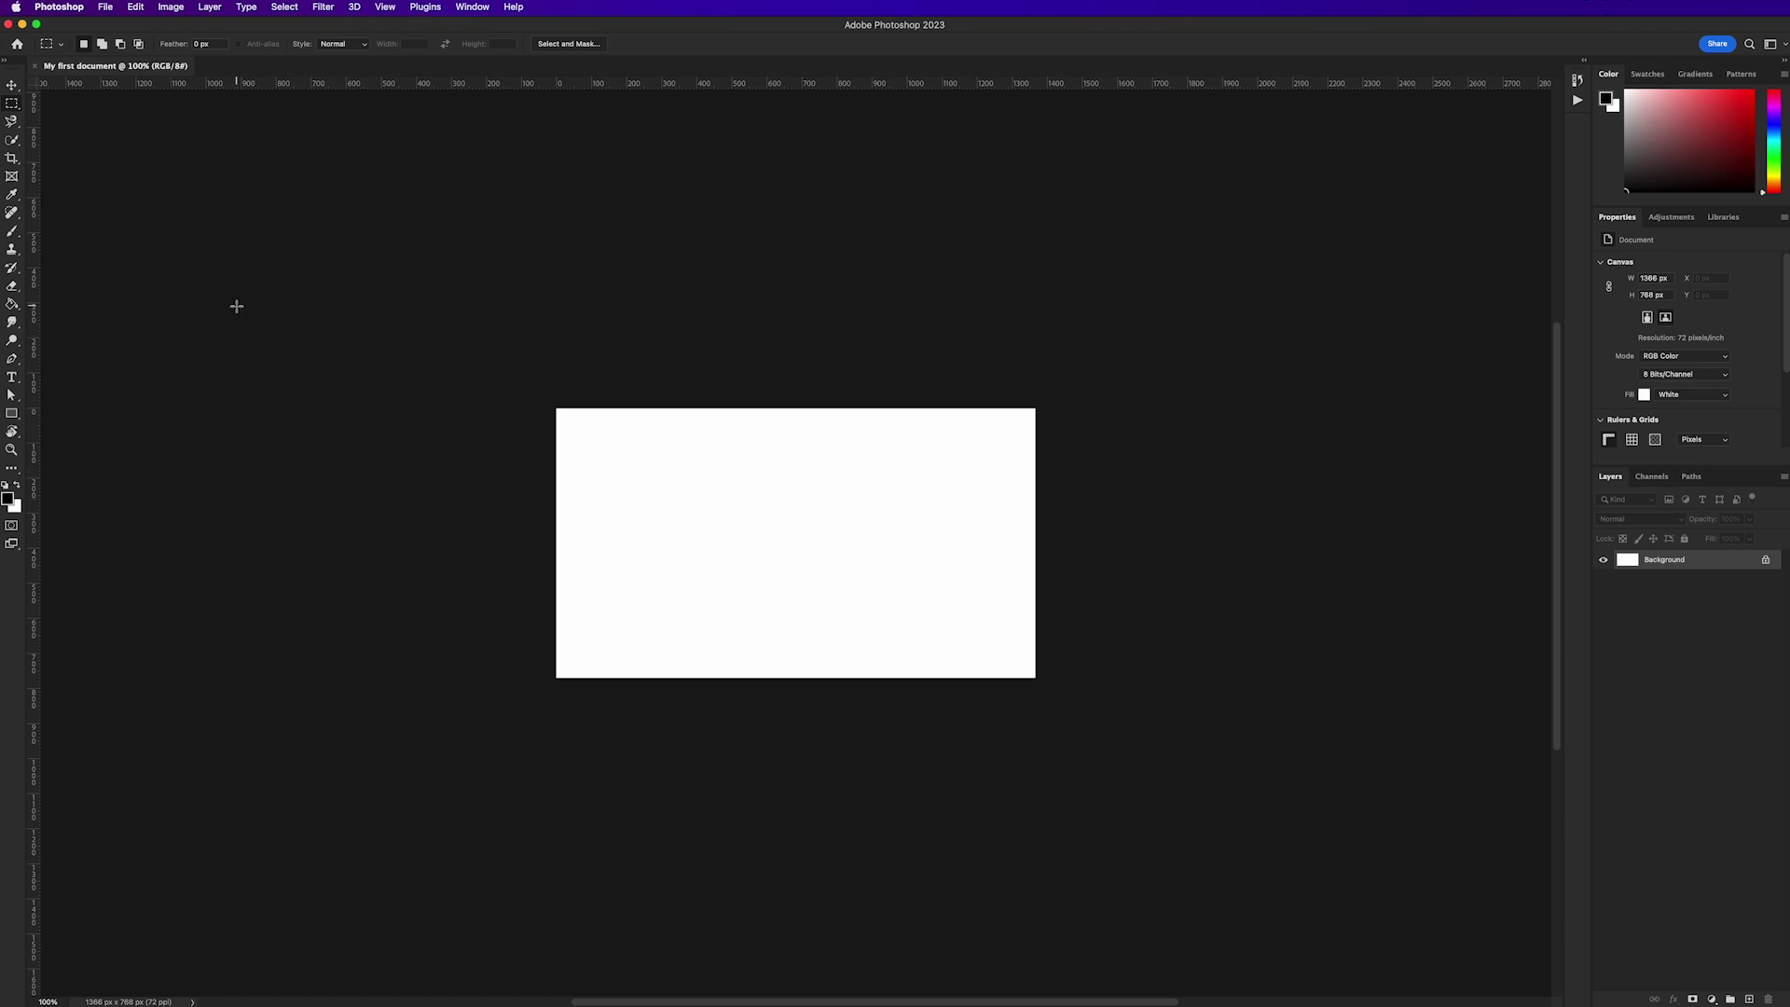
pyautogui.click(106, 7)
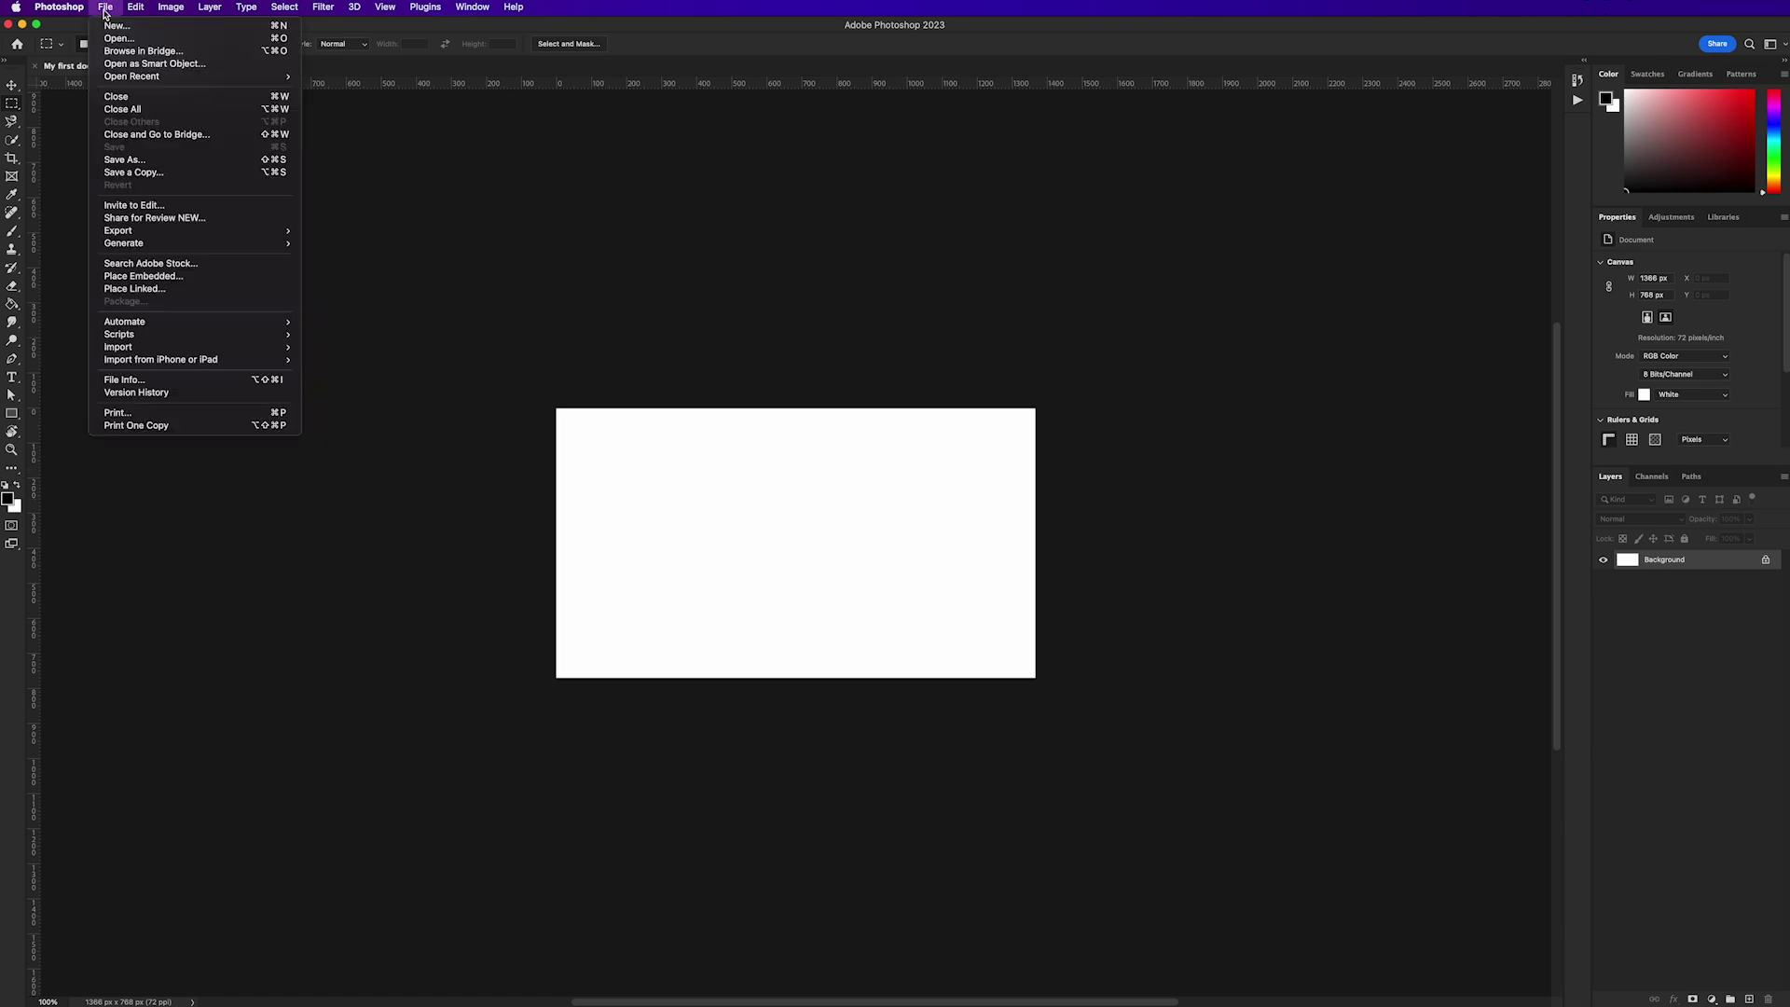
pyautogui.click(116, 39)
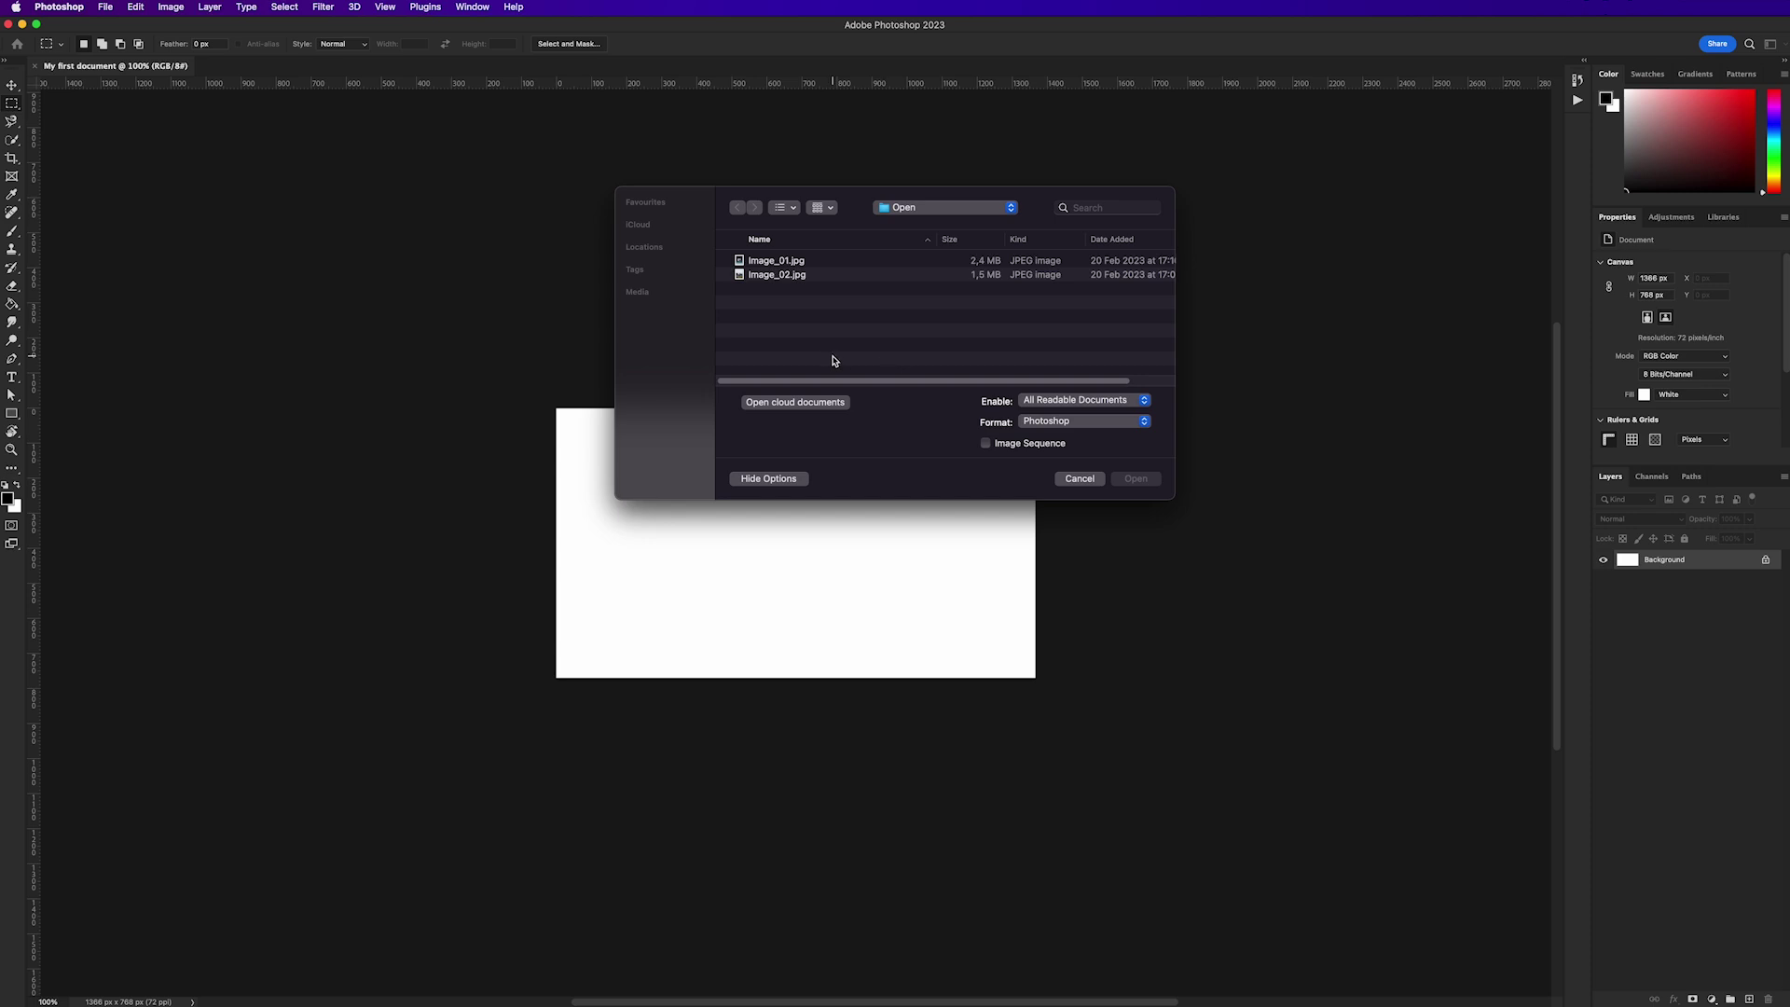
pyautogui.click(820, 261)
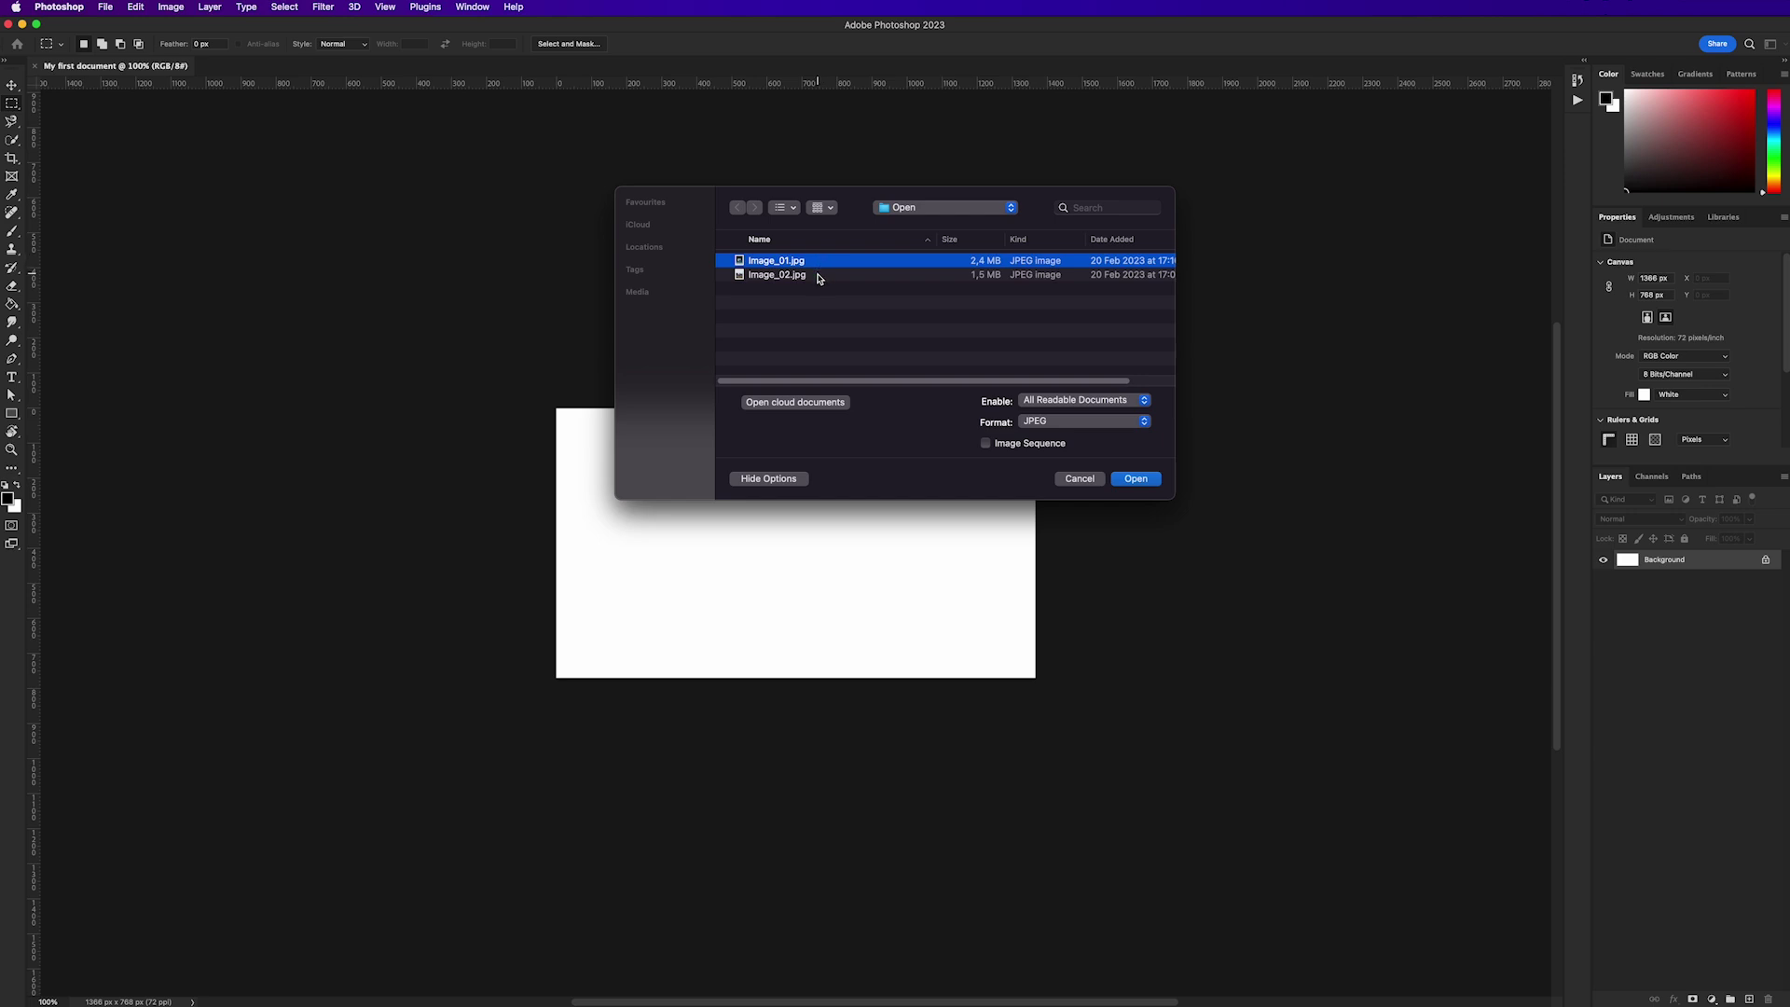
pyautogui.keyDown('shift'); pyautogui.click(819, 275); pyautogui.keyUp('shift')
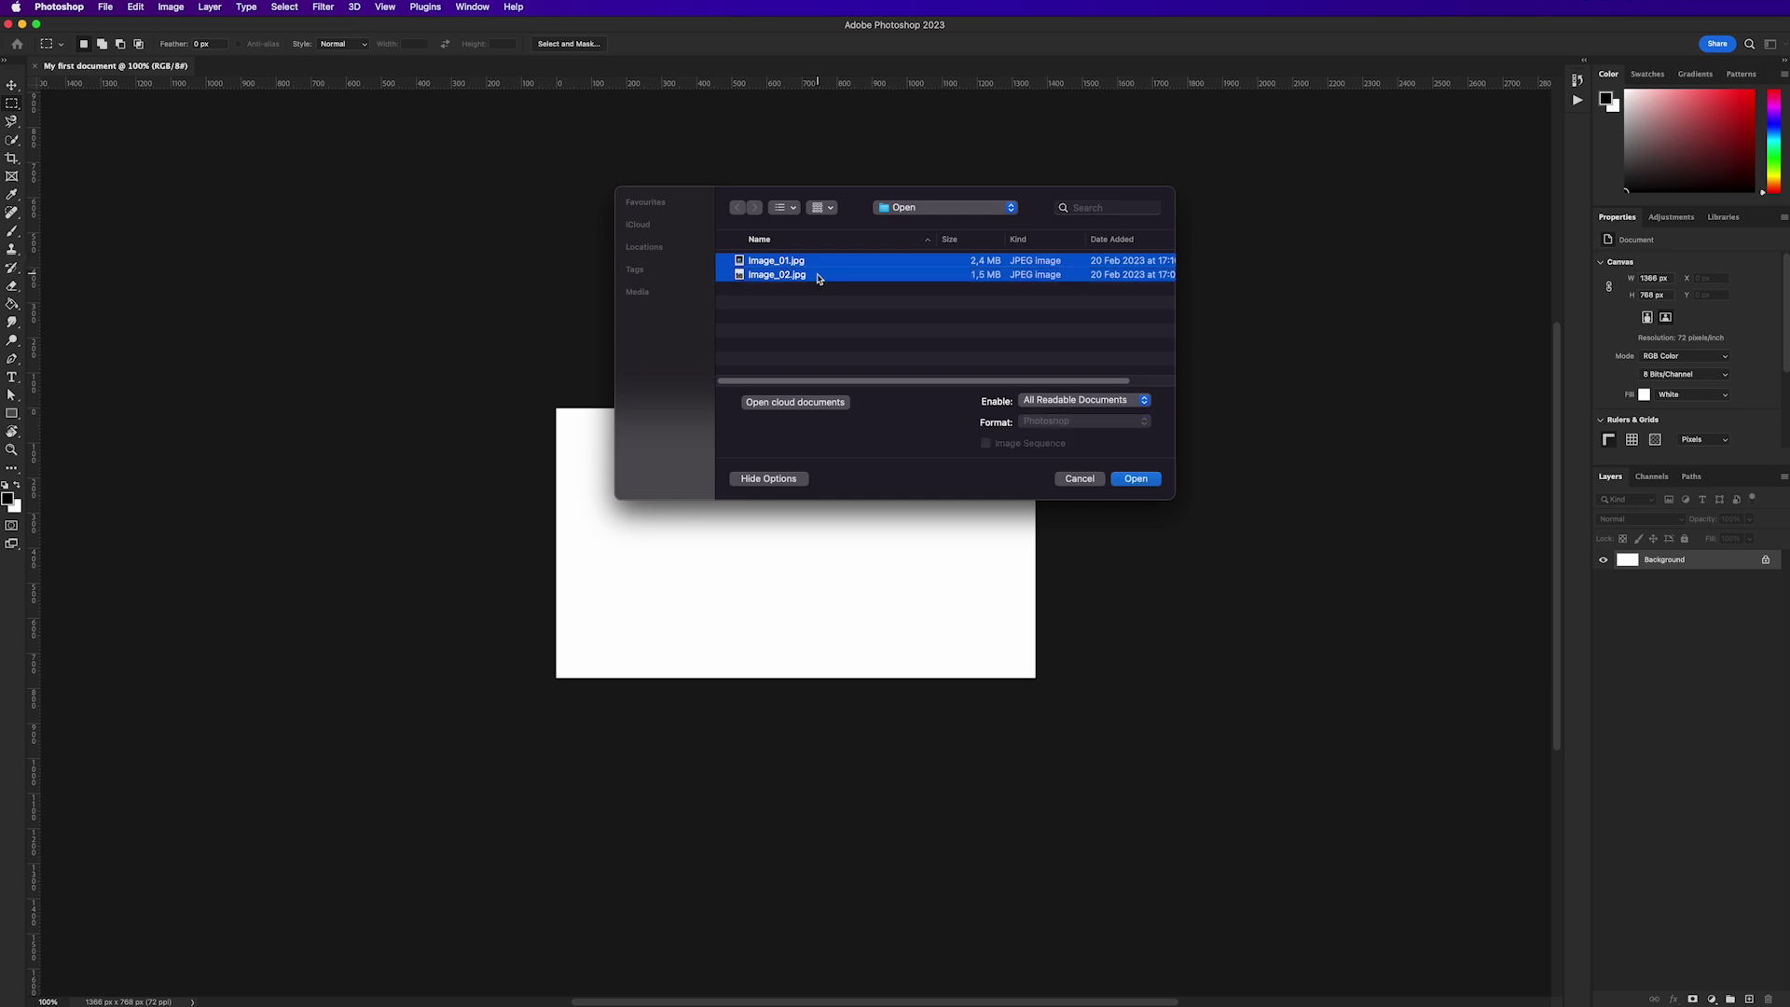
pyautogui.click(1142, 483)
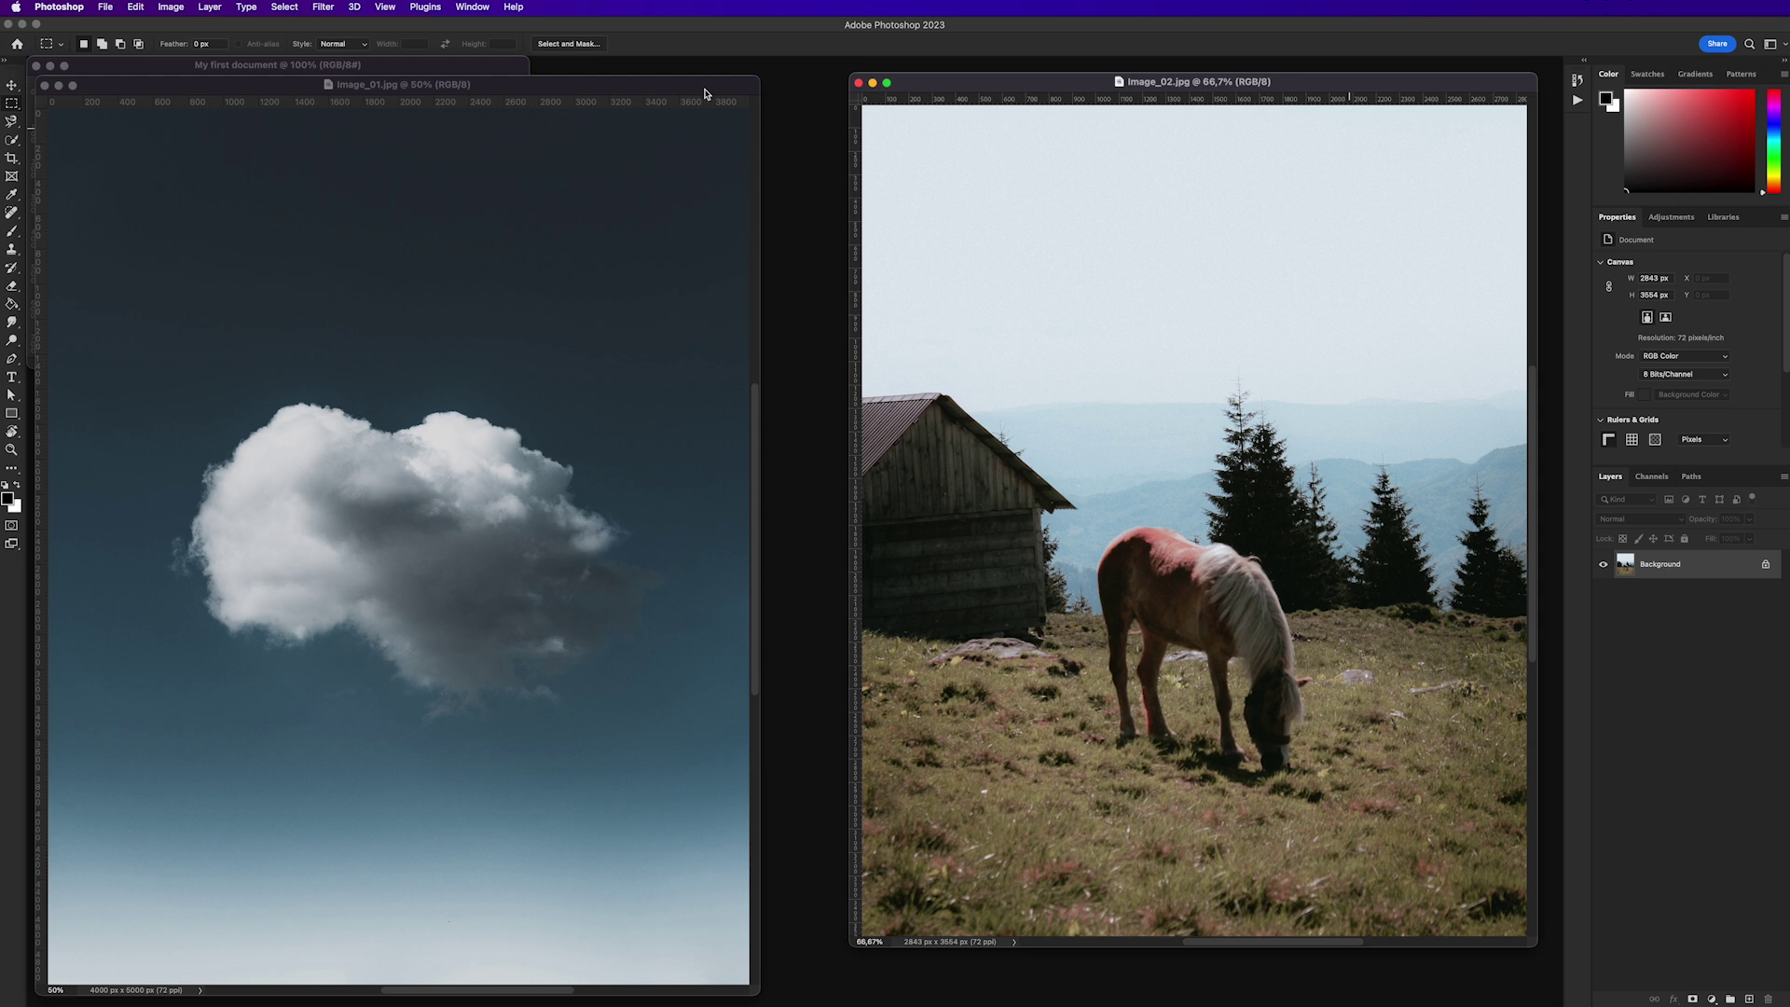
# Consolidate all documents into tabs and close My first document.
pyautogui.click(475, 7)
pyautogui.moveTo(490, 26)
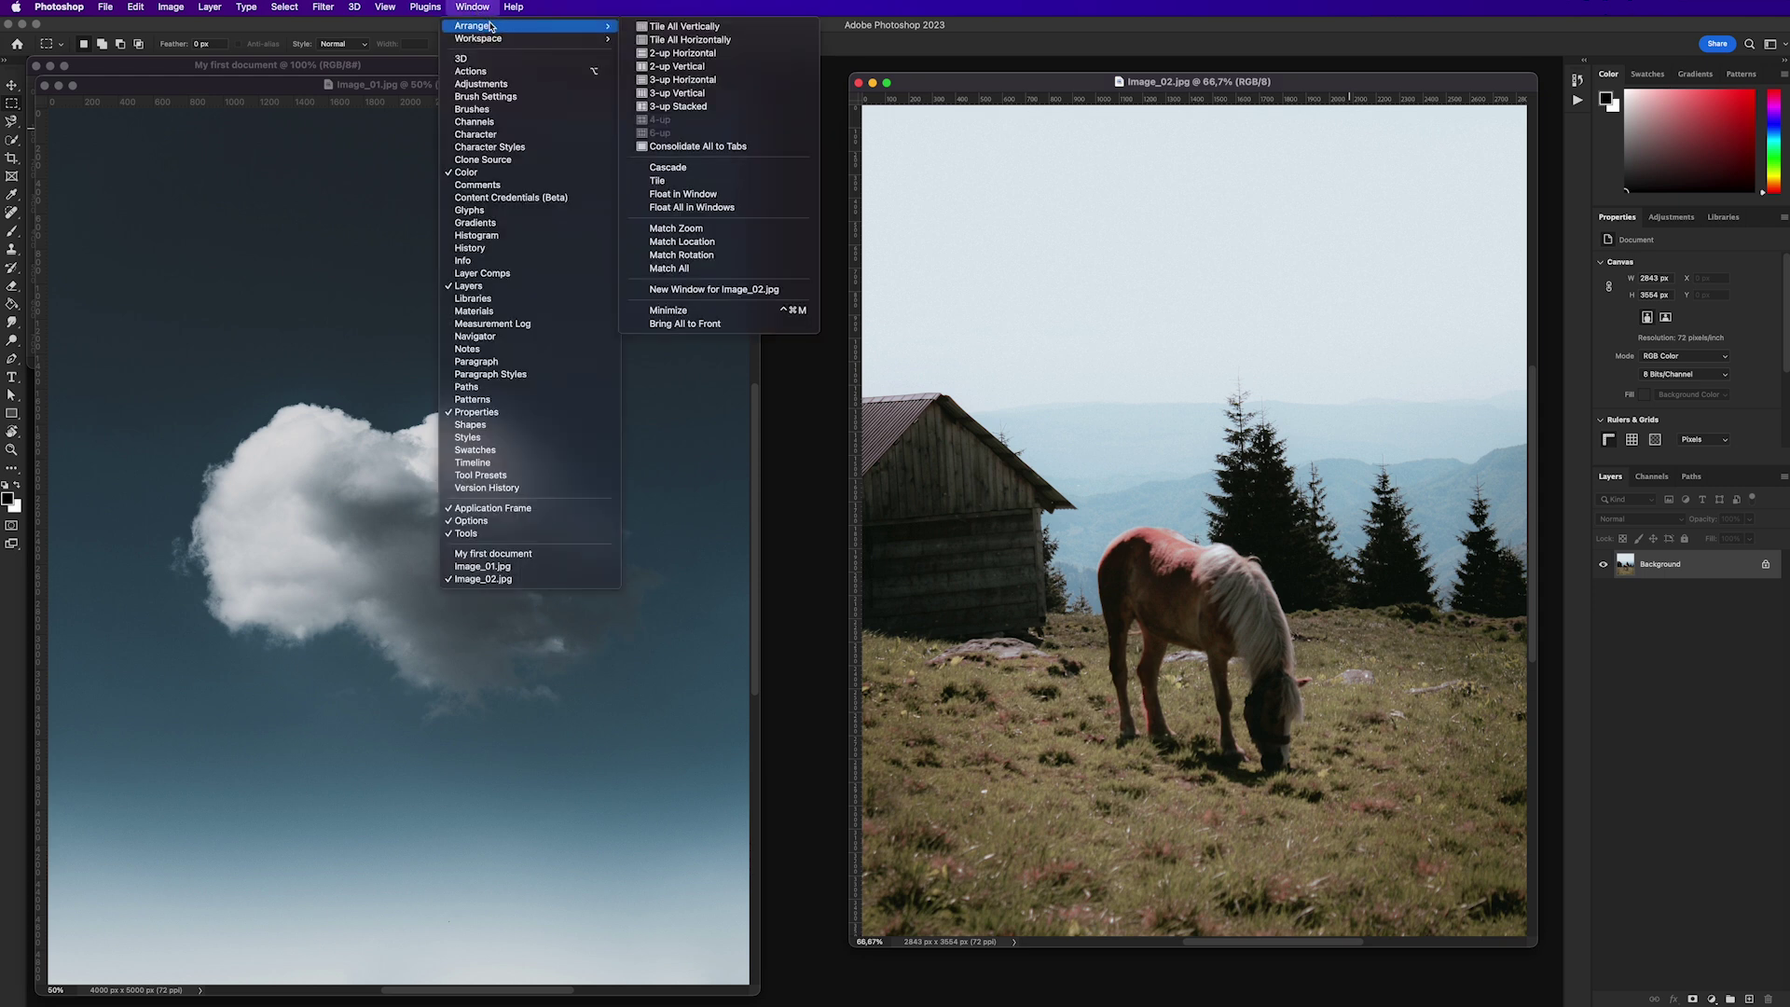
pyautogui.click(706, 148)
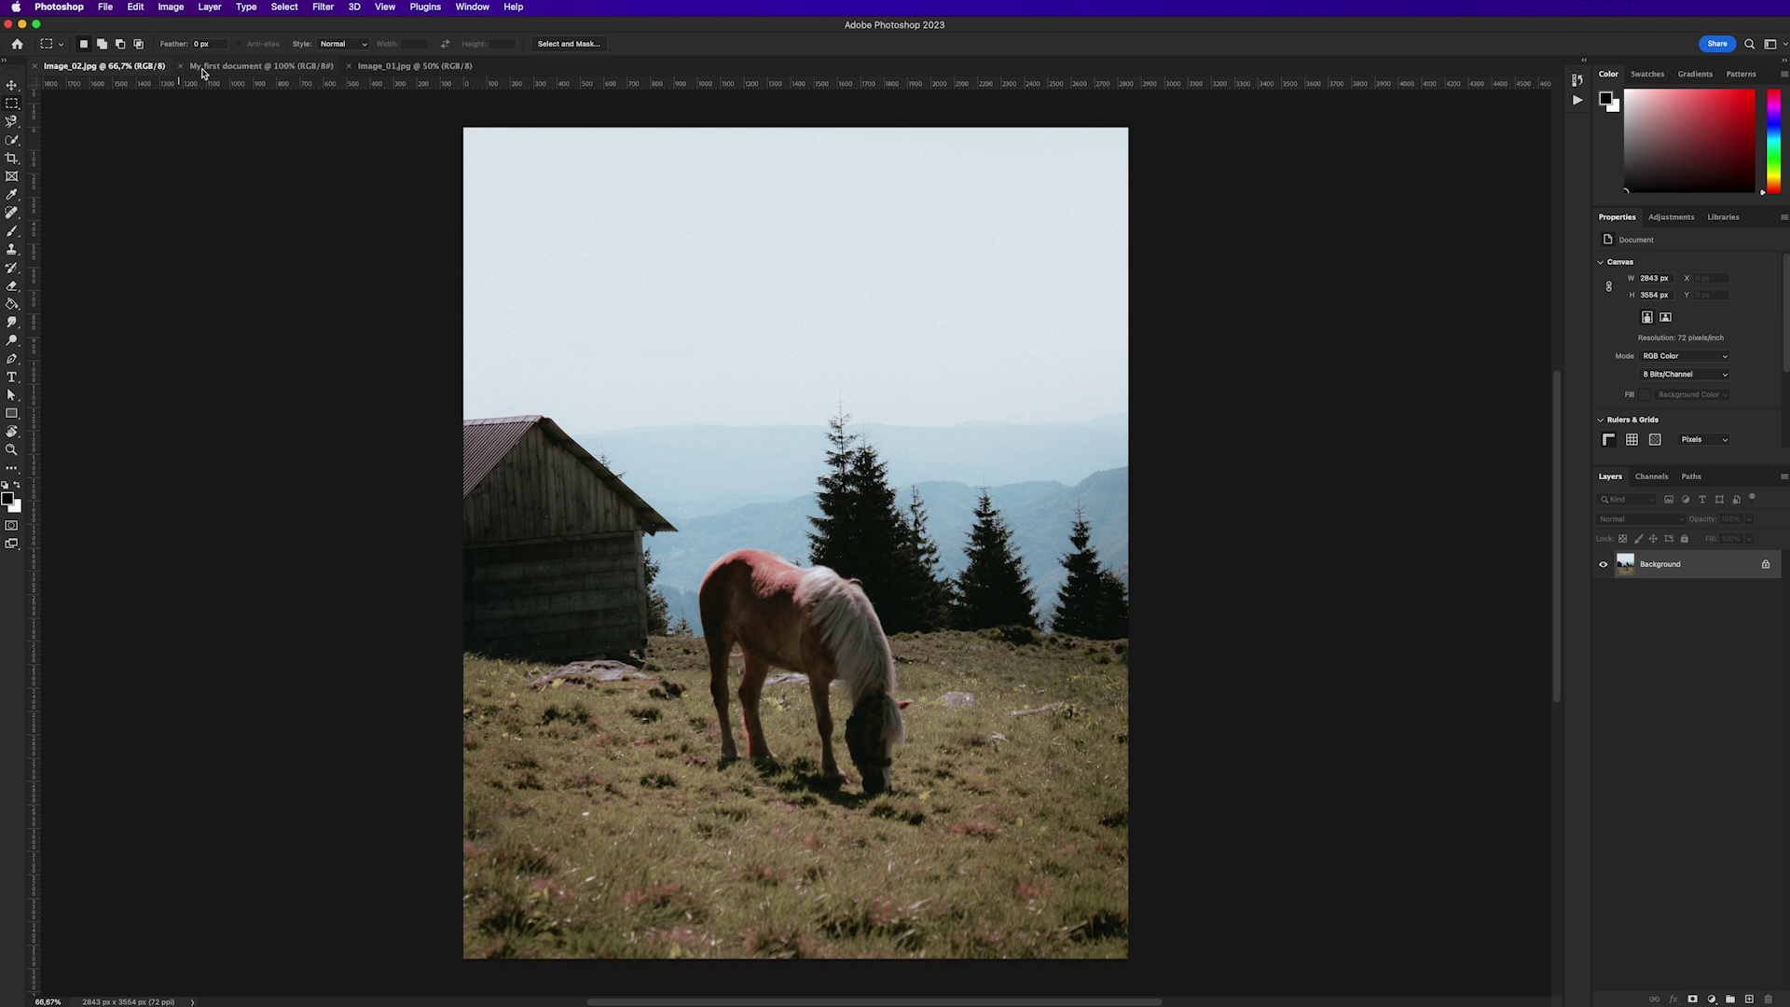
pyautogui.click(322, 67)
pyautogui.click(387, 67)
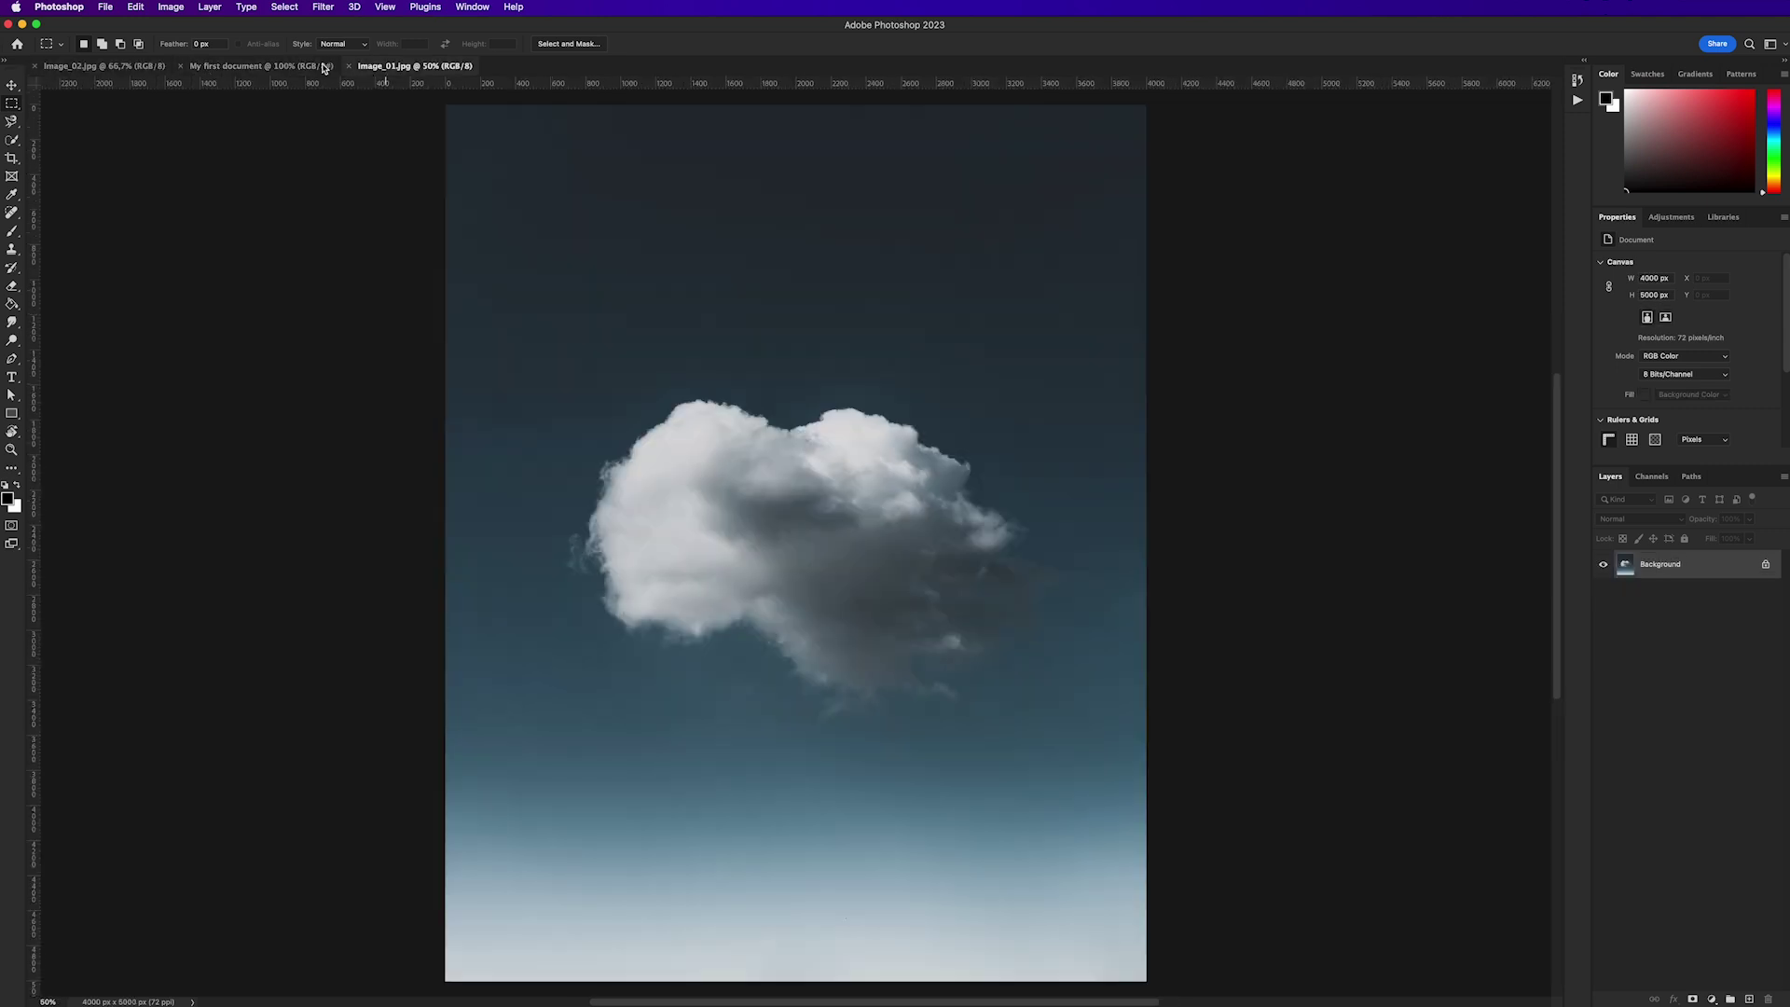
pyautogui.click(180, 66)
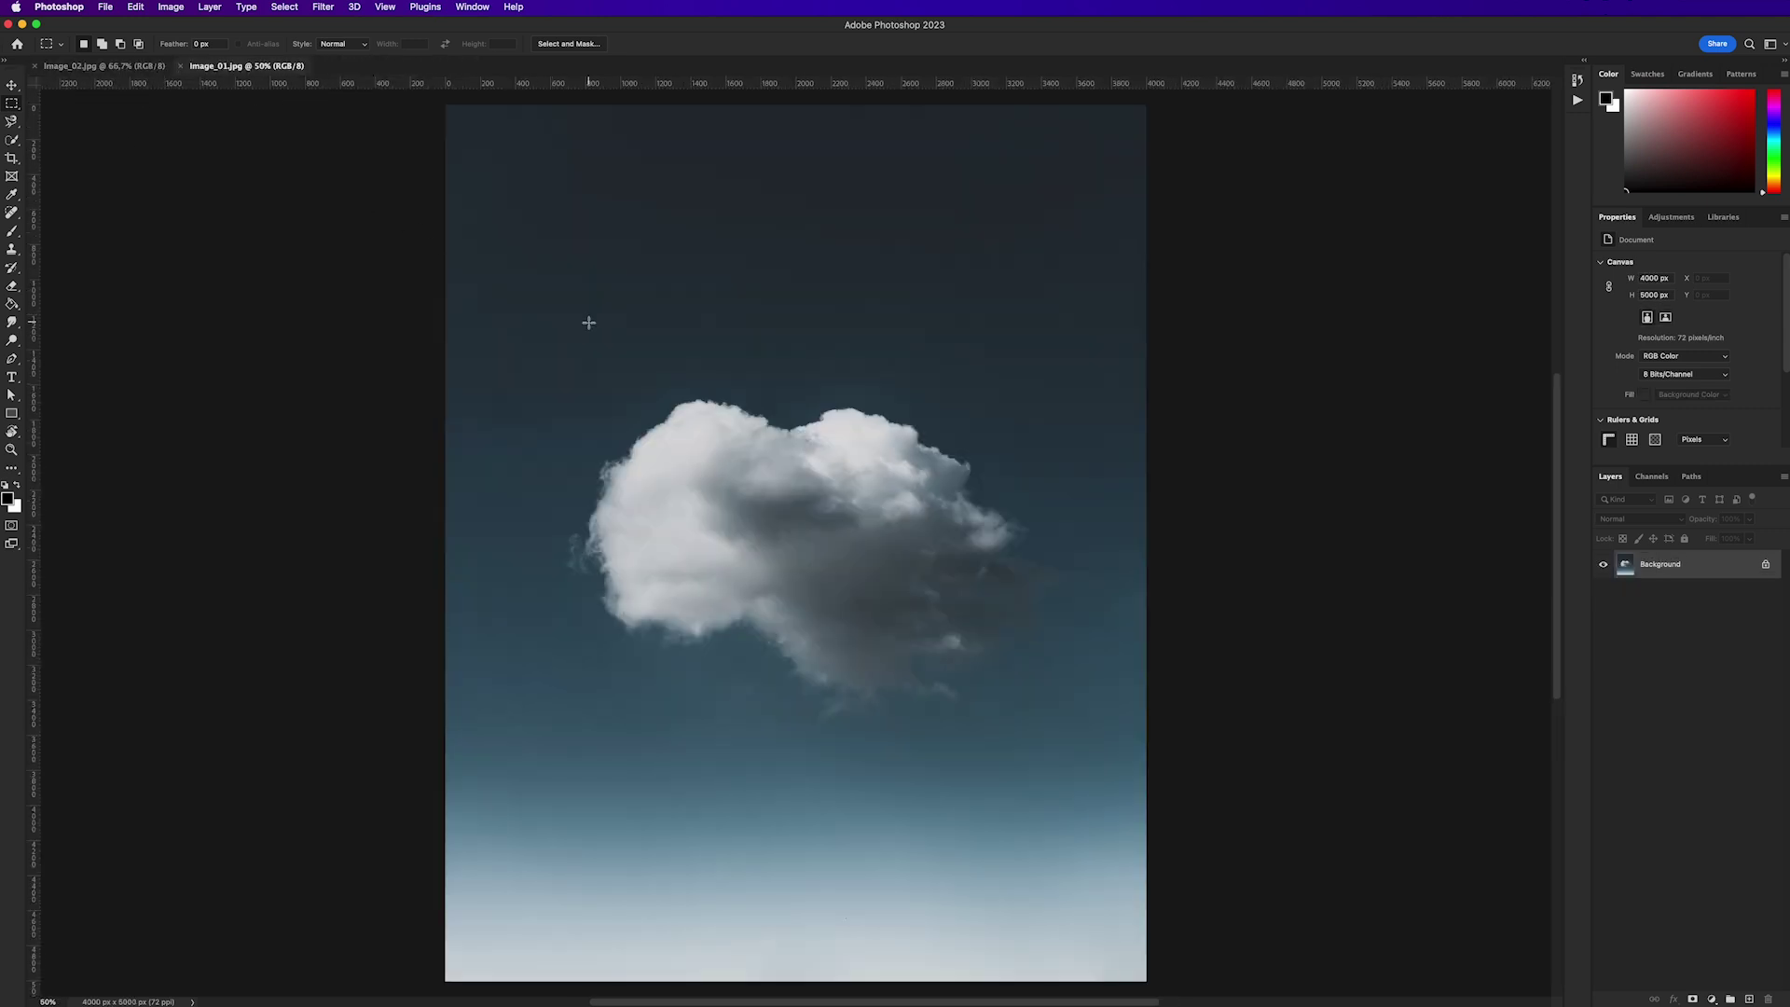
# Float all documents in windows and place the cloud and horse photos side by side.
pyautogui.click(484, 10)
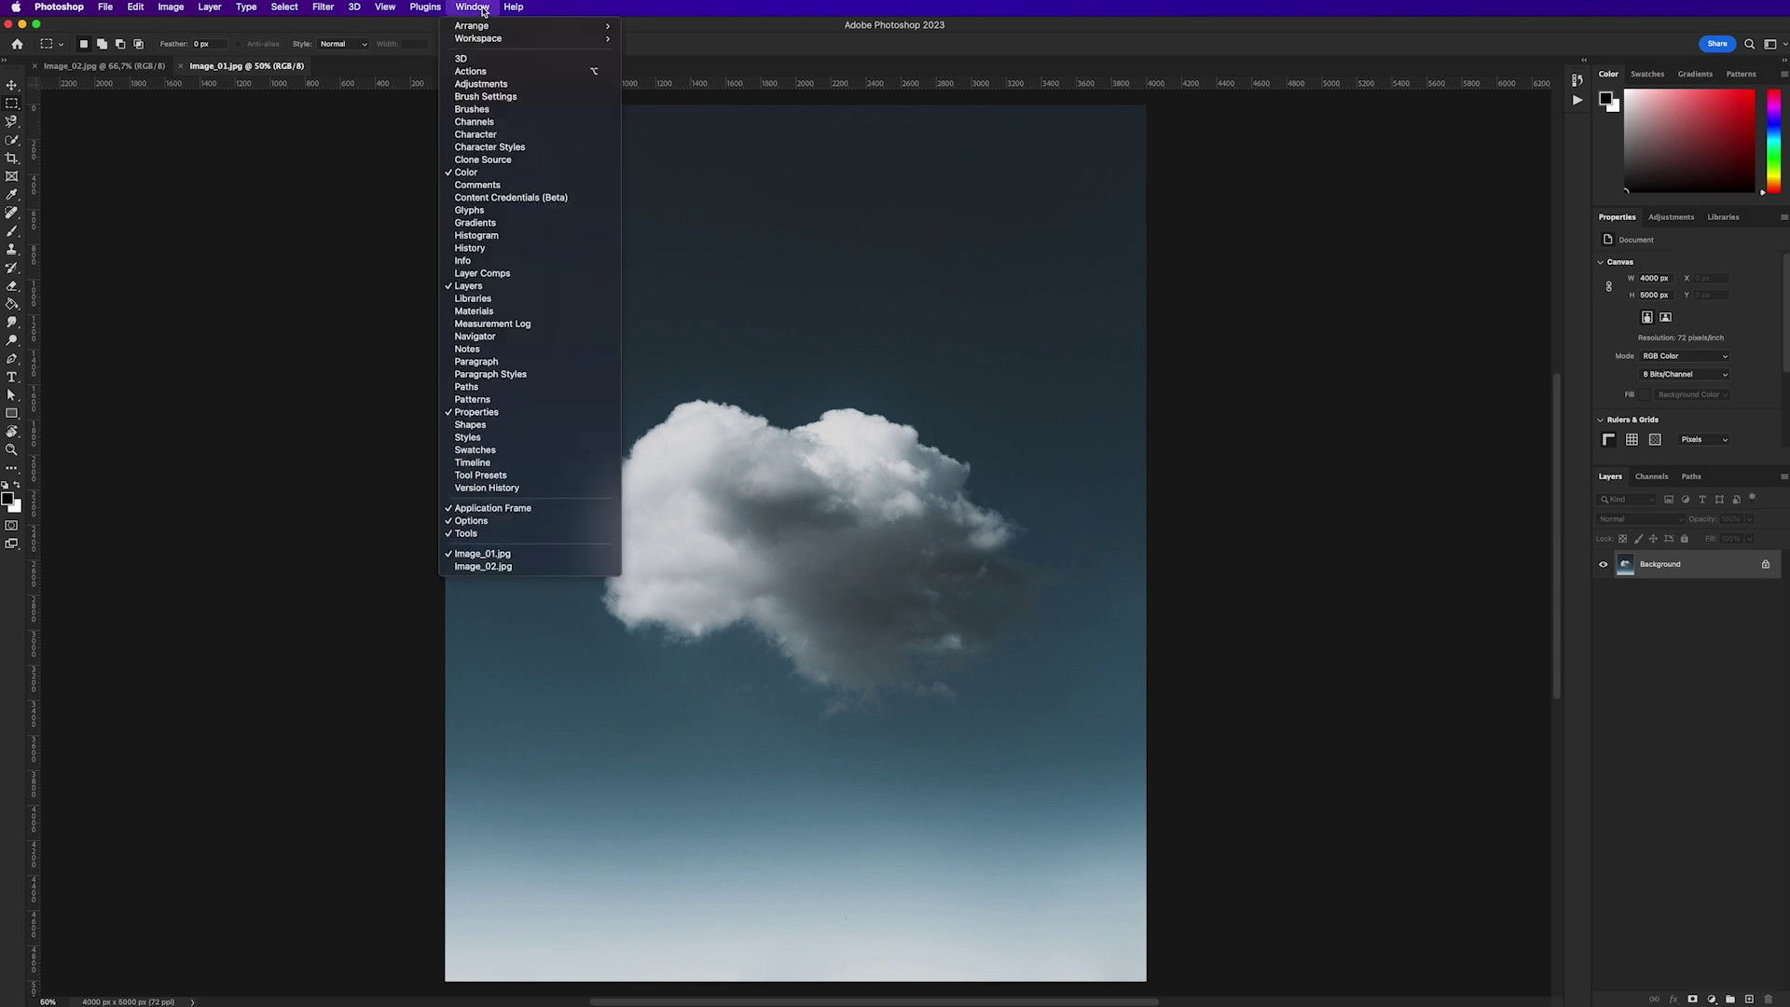
pyautogui.moveTo(522, 28)
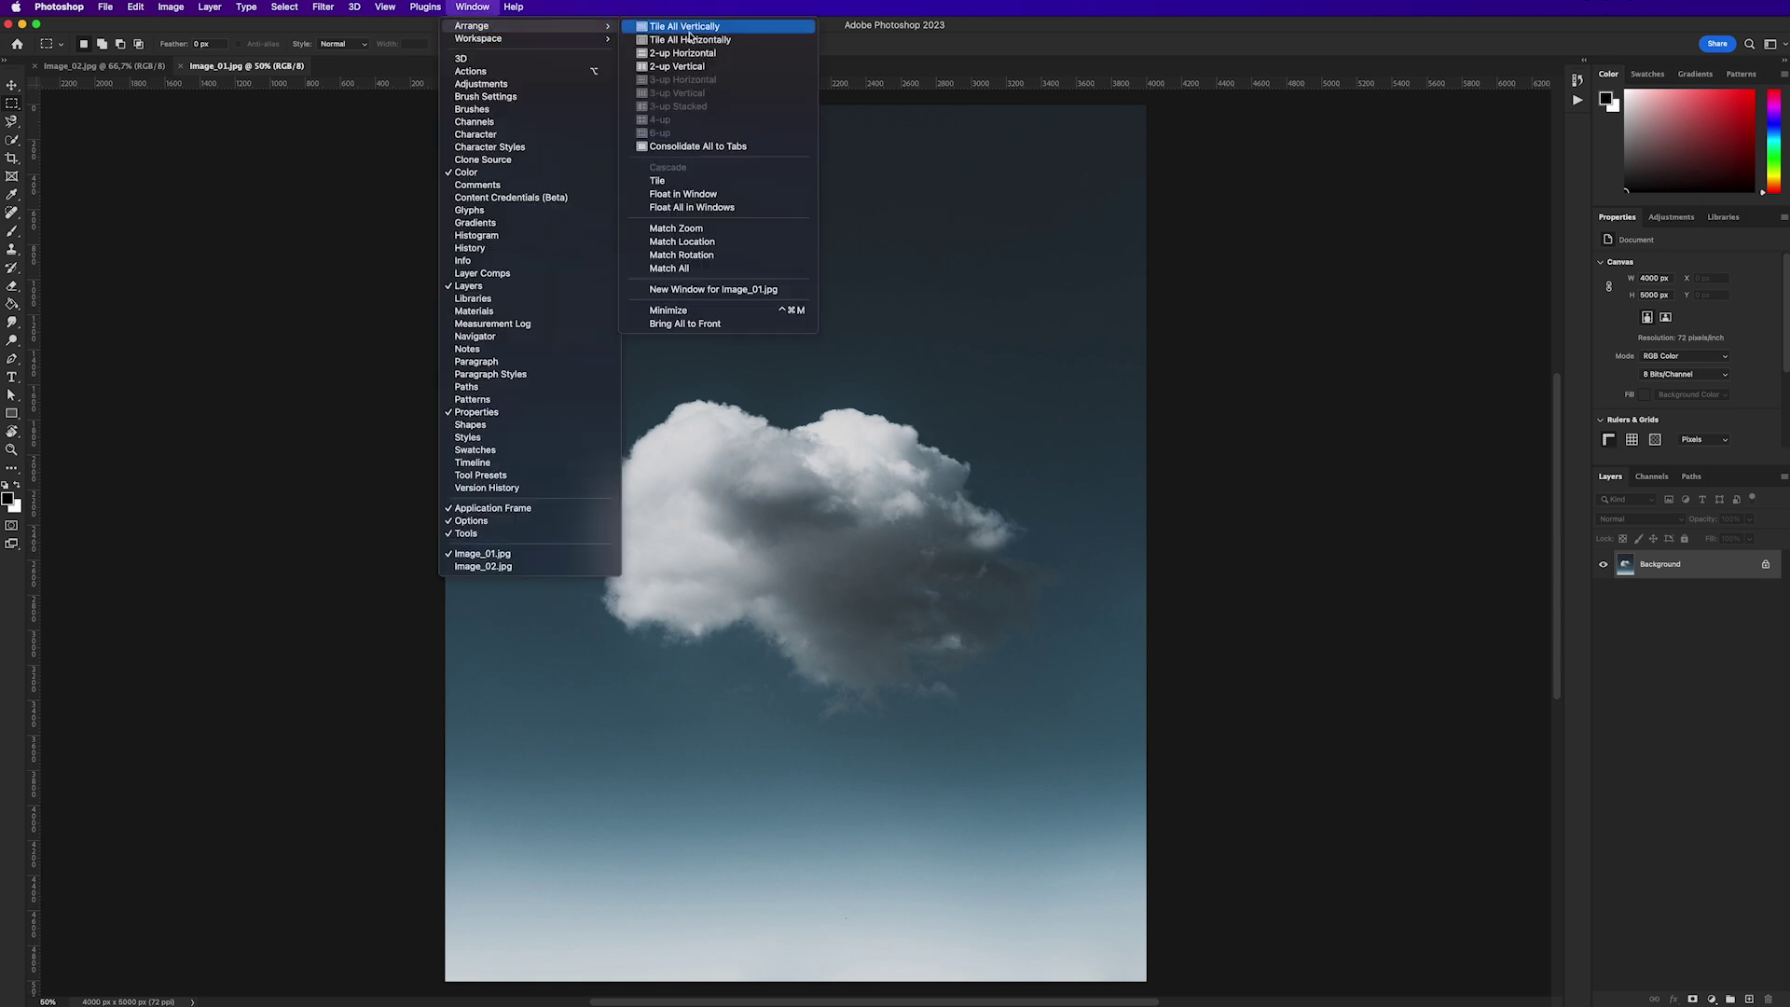
pyautogui.click(683, 210)
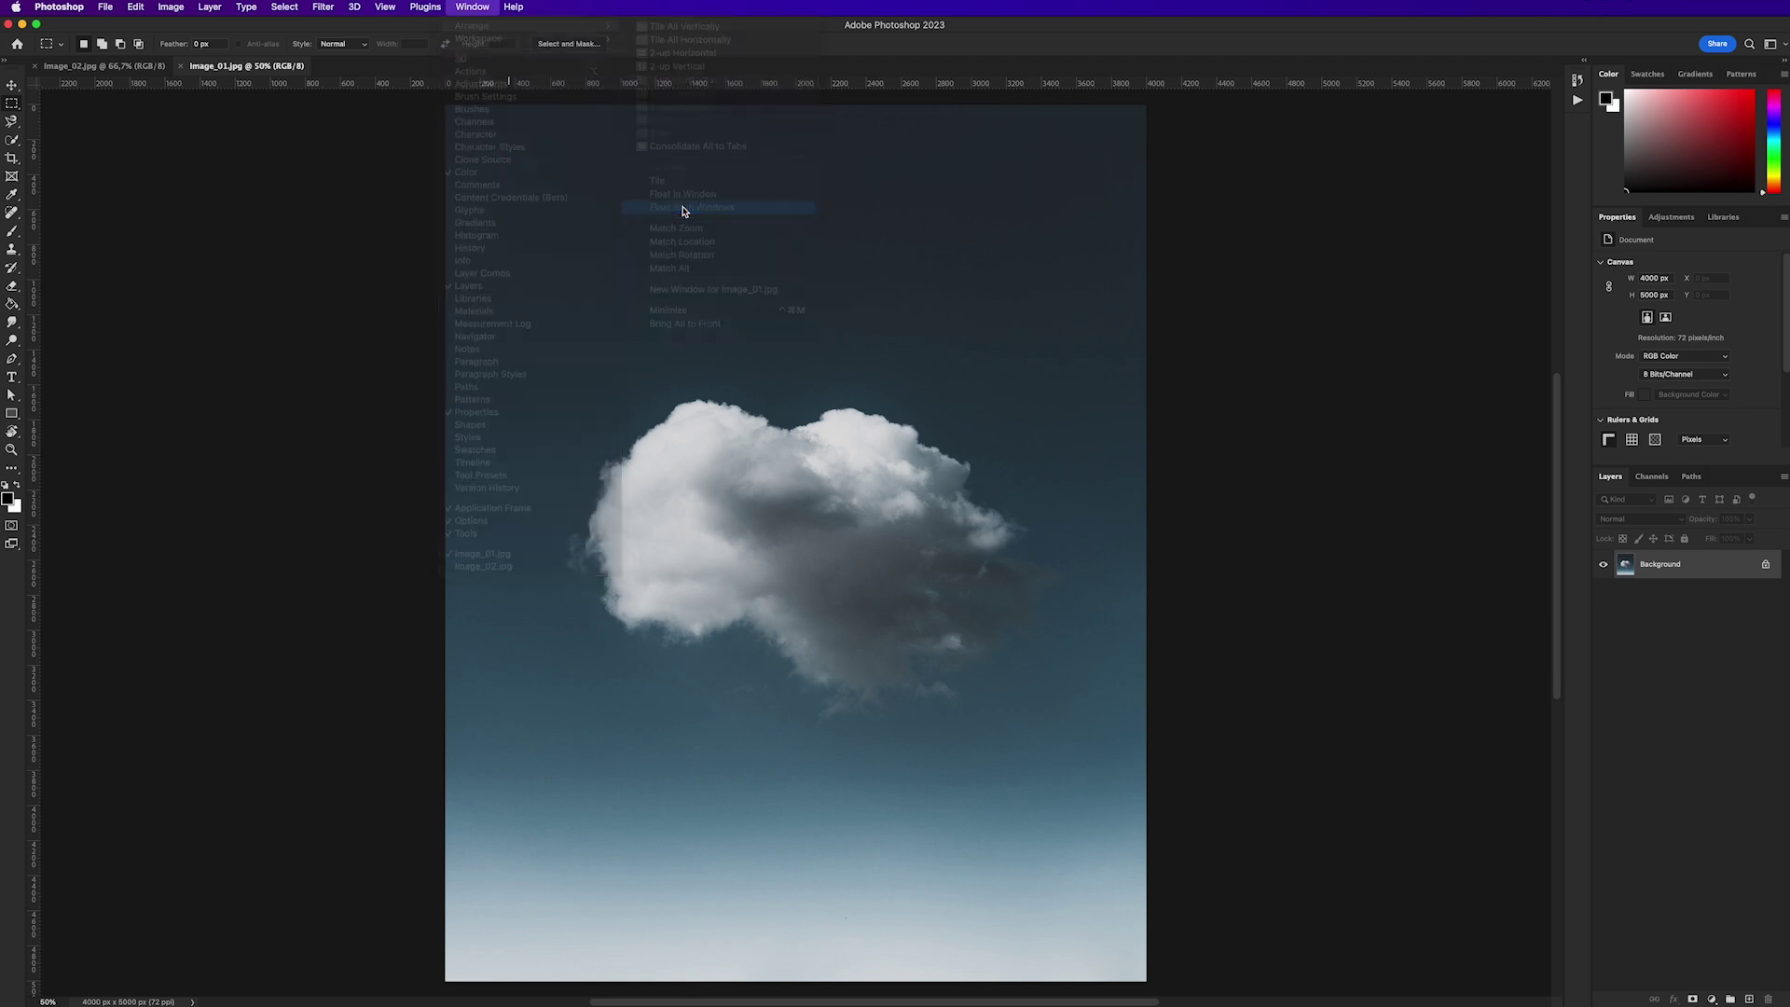
pyautogui.moveTo(287, 88); pyautogui.dragTo(981, 75)
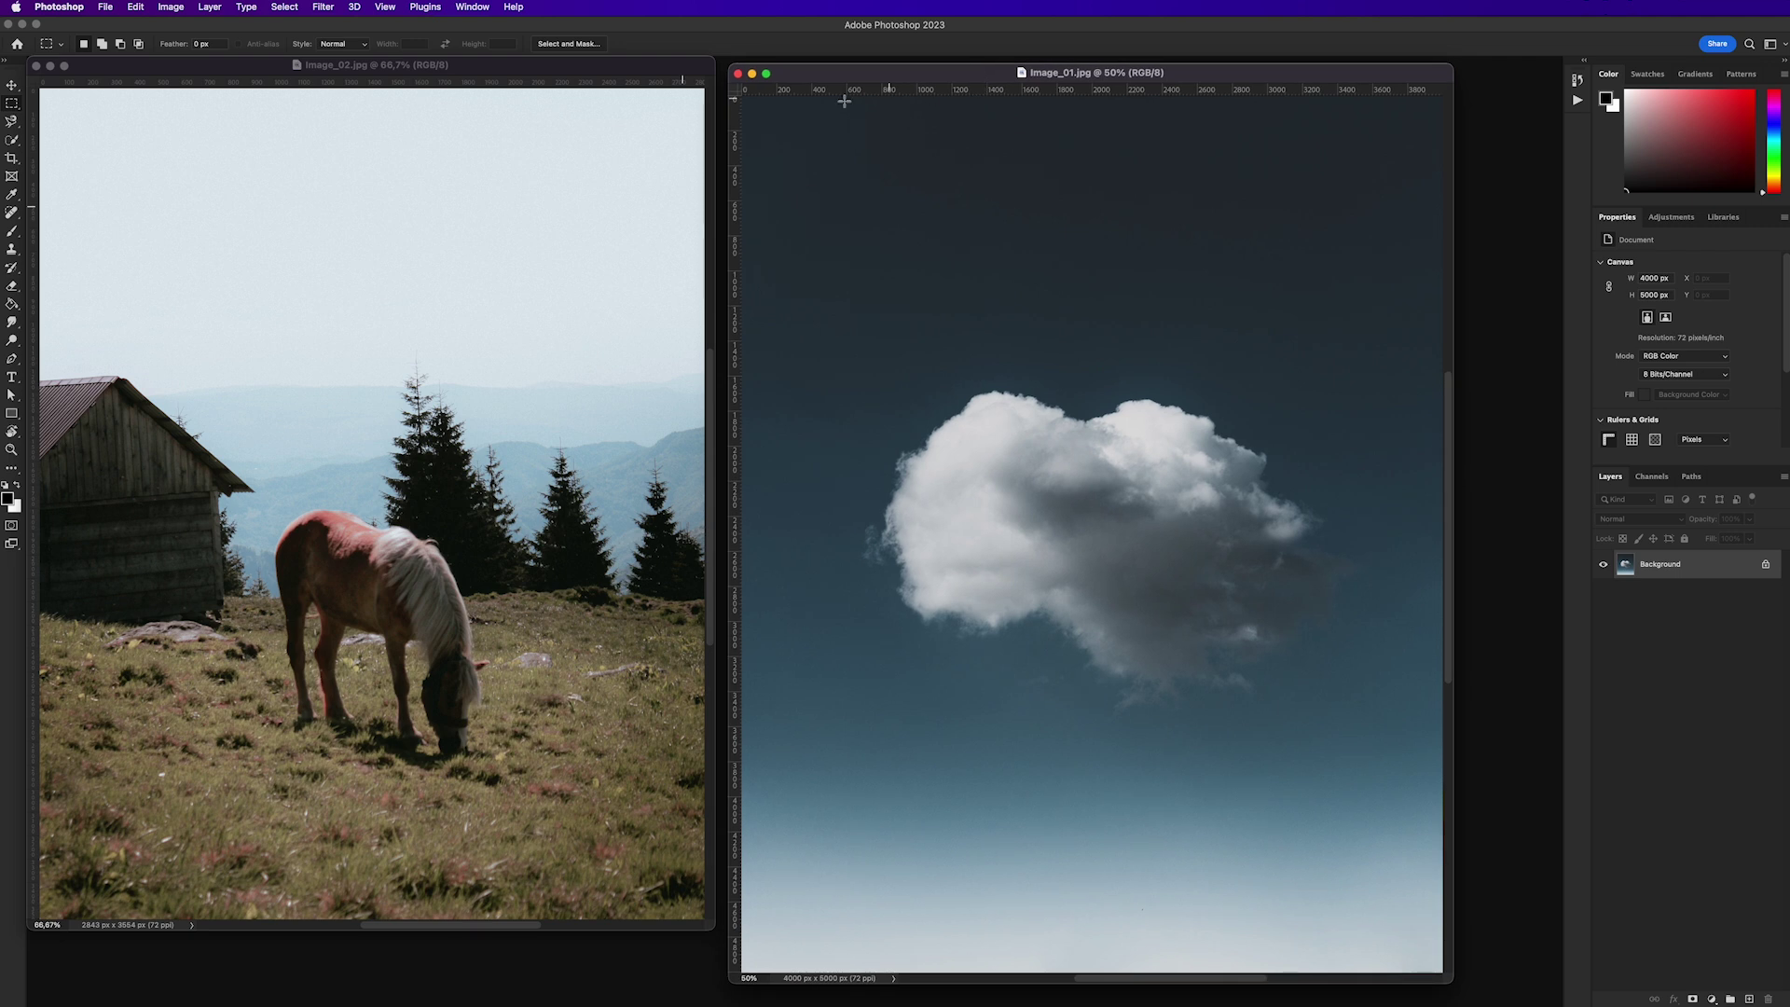
pyautogui.moveTo(678, 65); pyautogui.dragTo(681, 94)
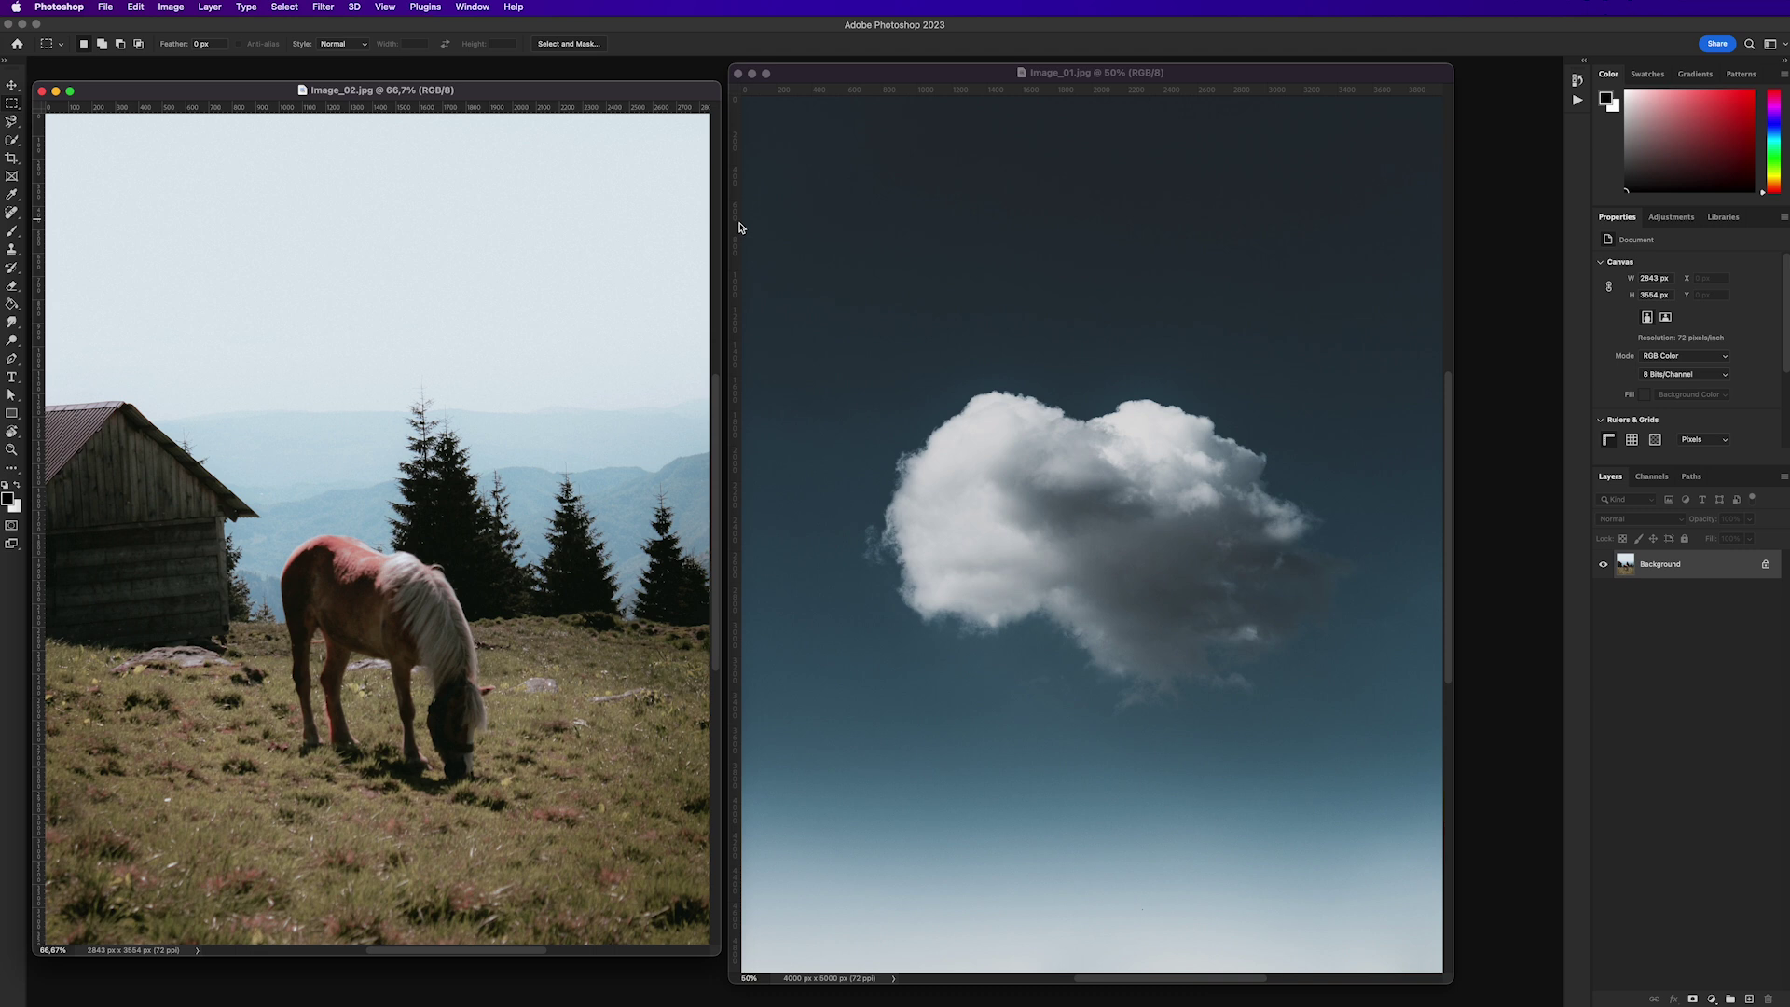
pyautogui.click(12, 85)
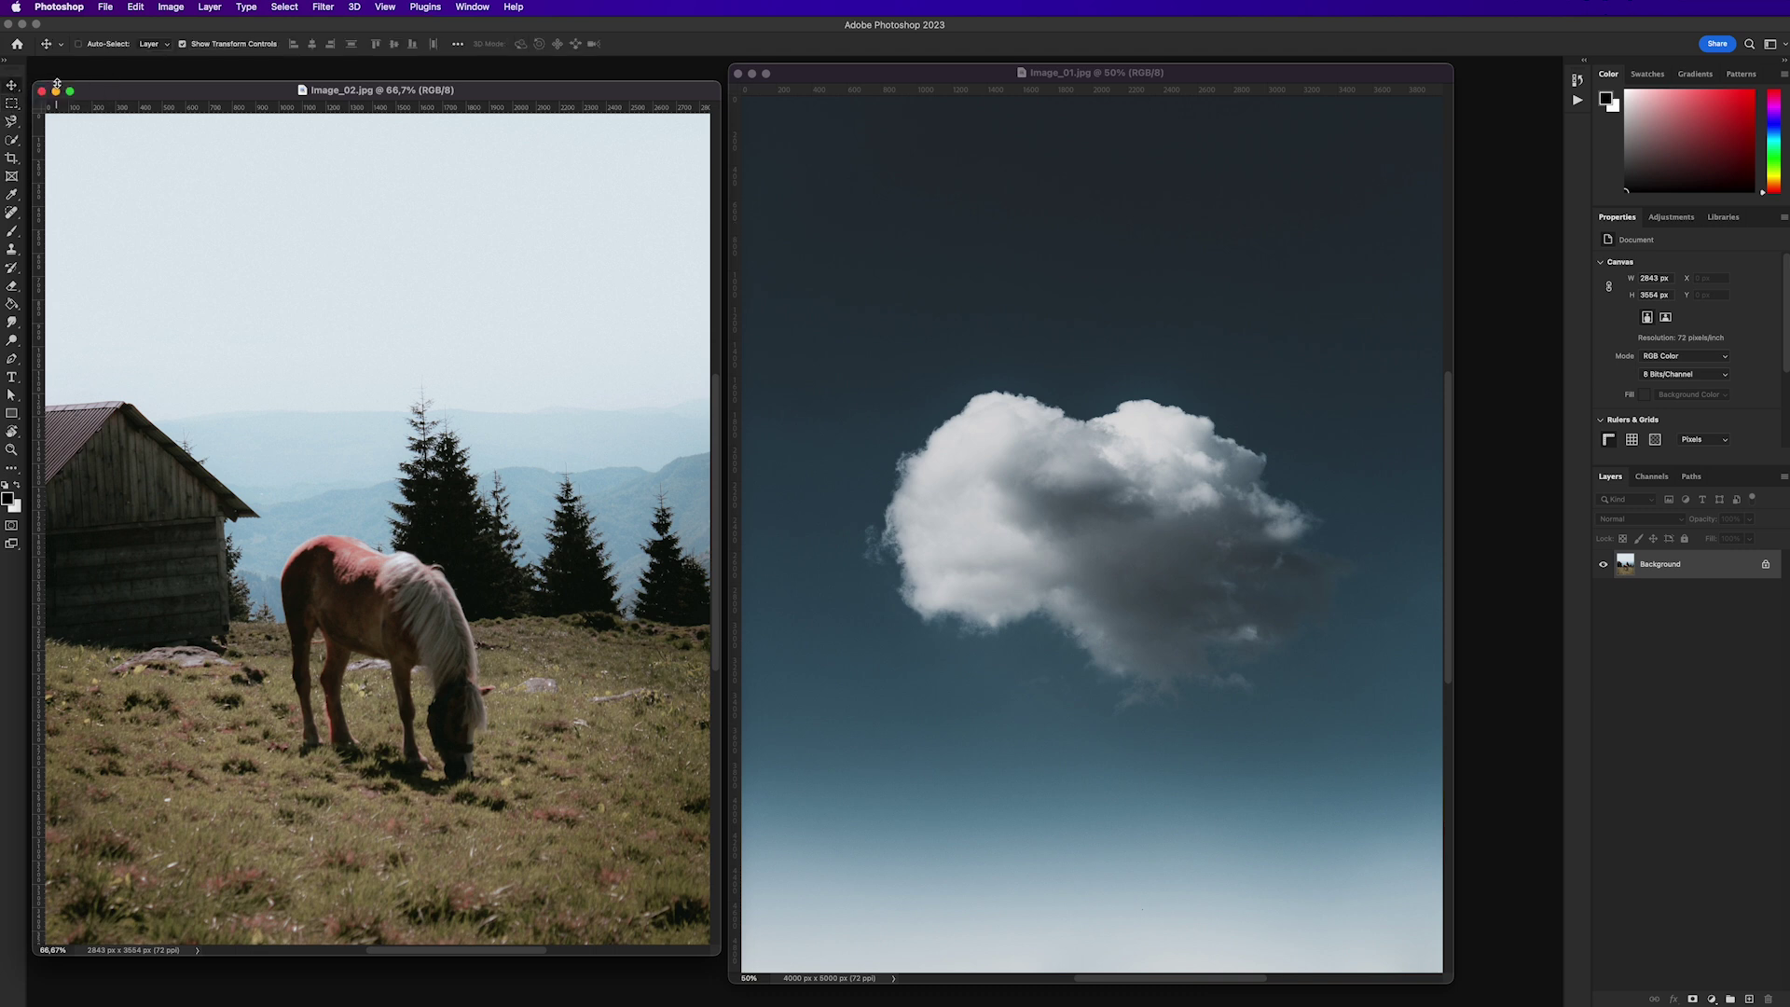
pyautogui.click(826, 571)
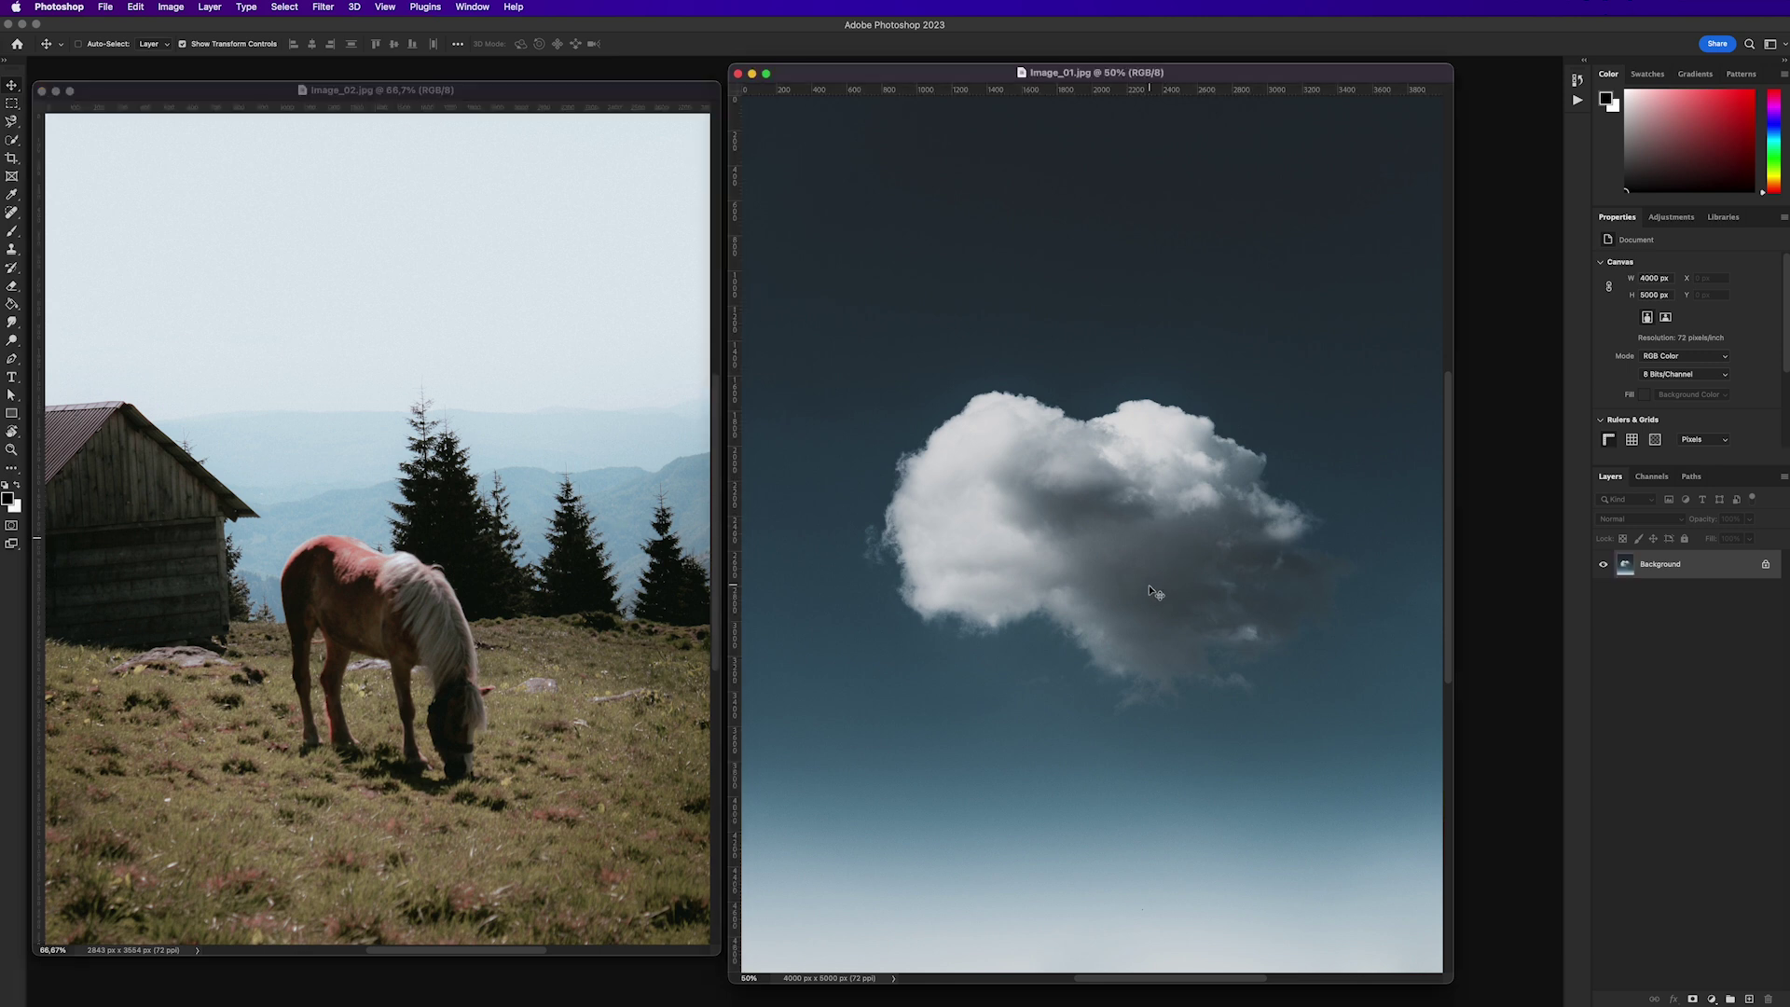
pyautogui.moveTo(1146, 574); pyautogui.dragTo(371, 376)
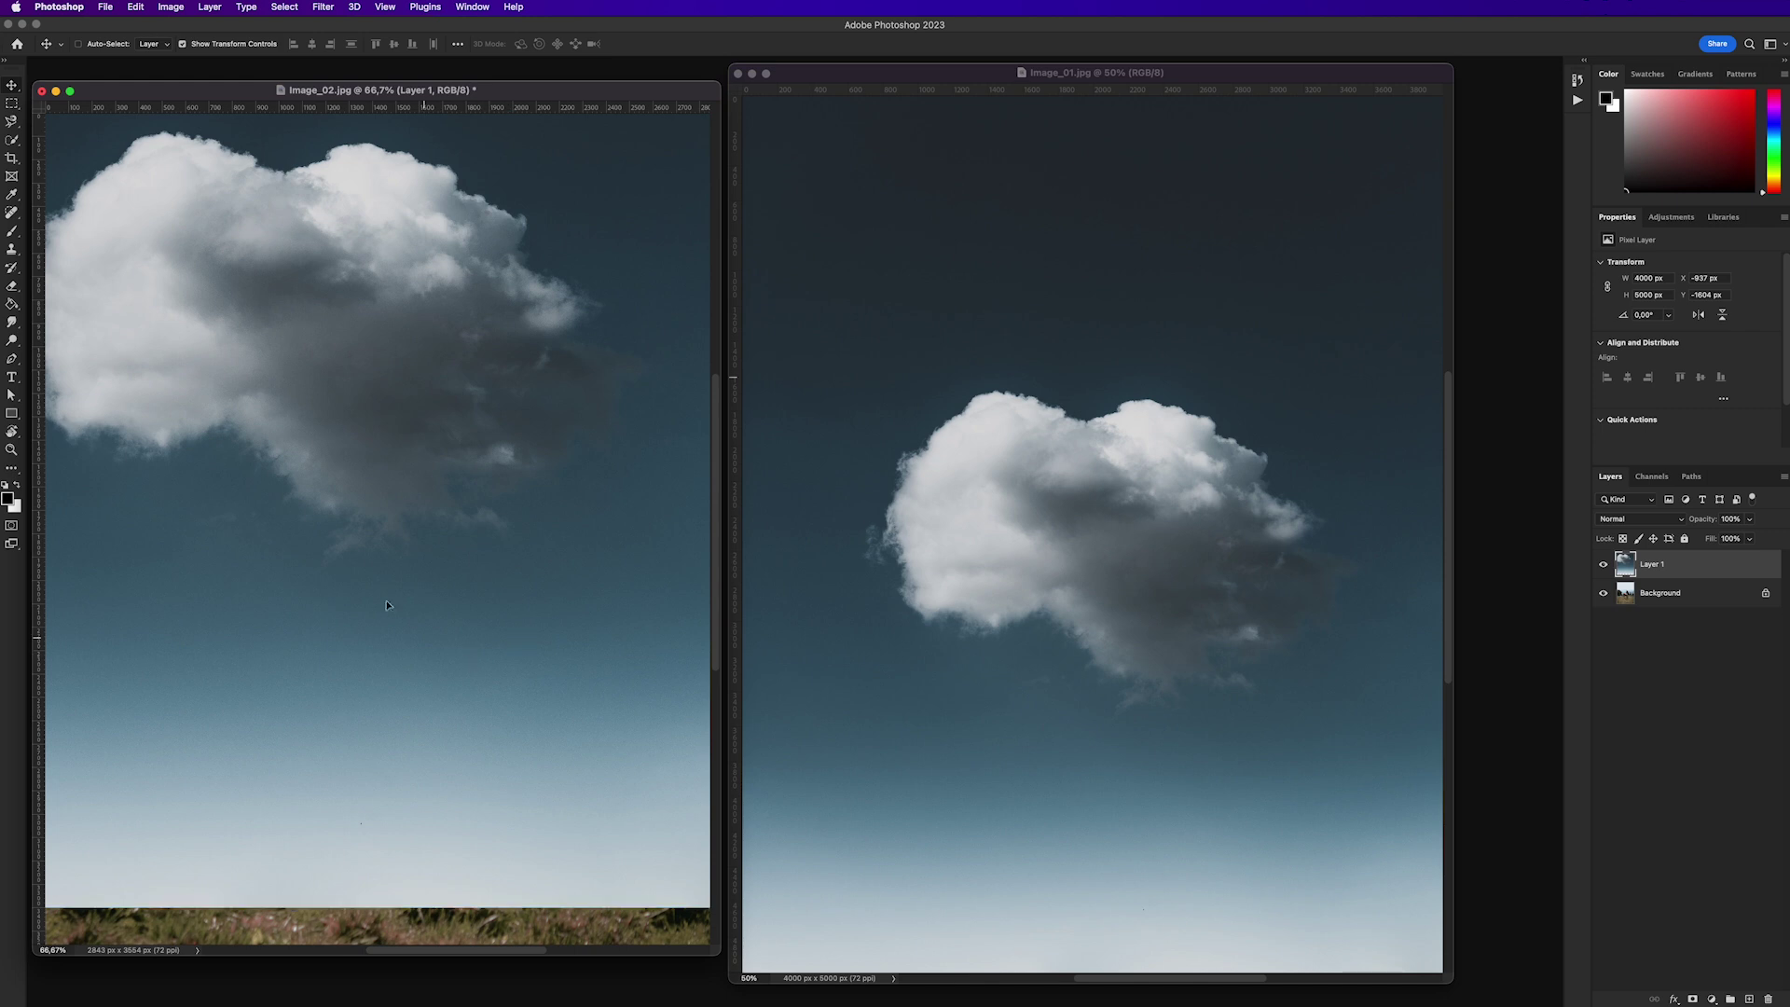
pyautogui.moveTo(388, 606); pyautogui.dragTo(488, 299)
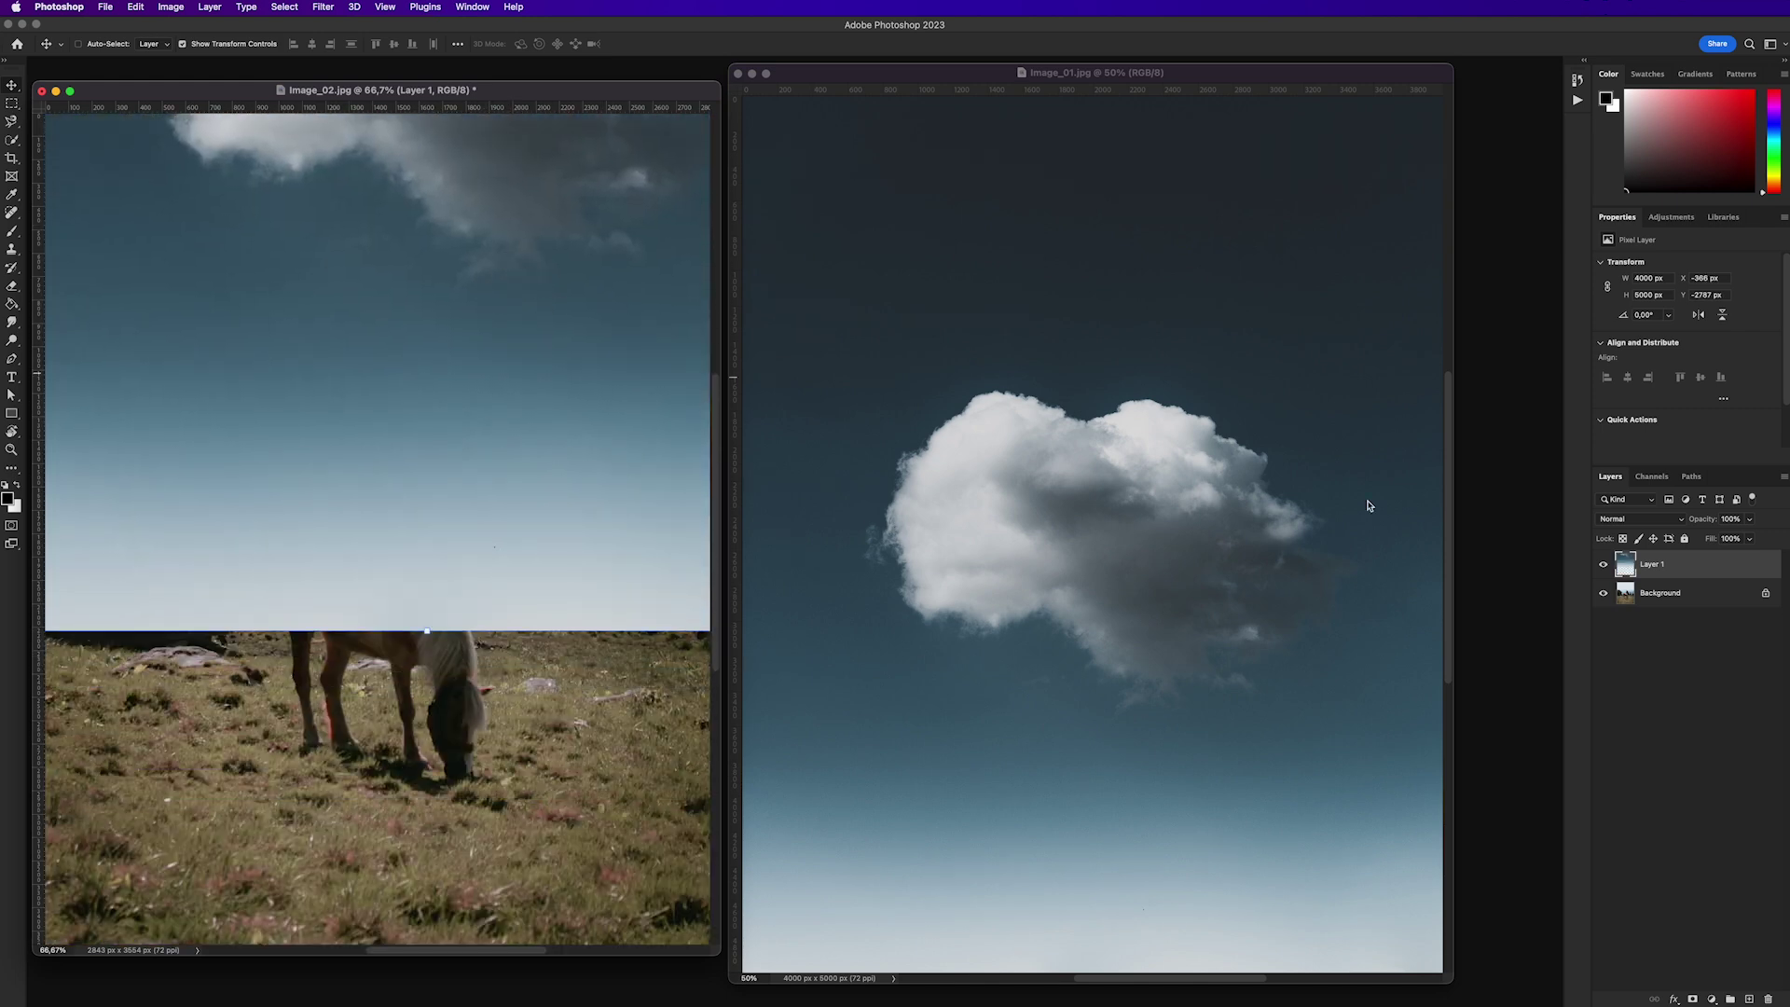
pyautogui.click(471, 7)
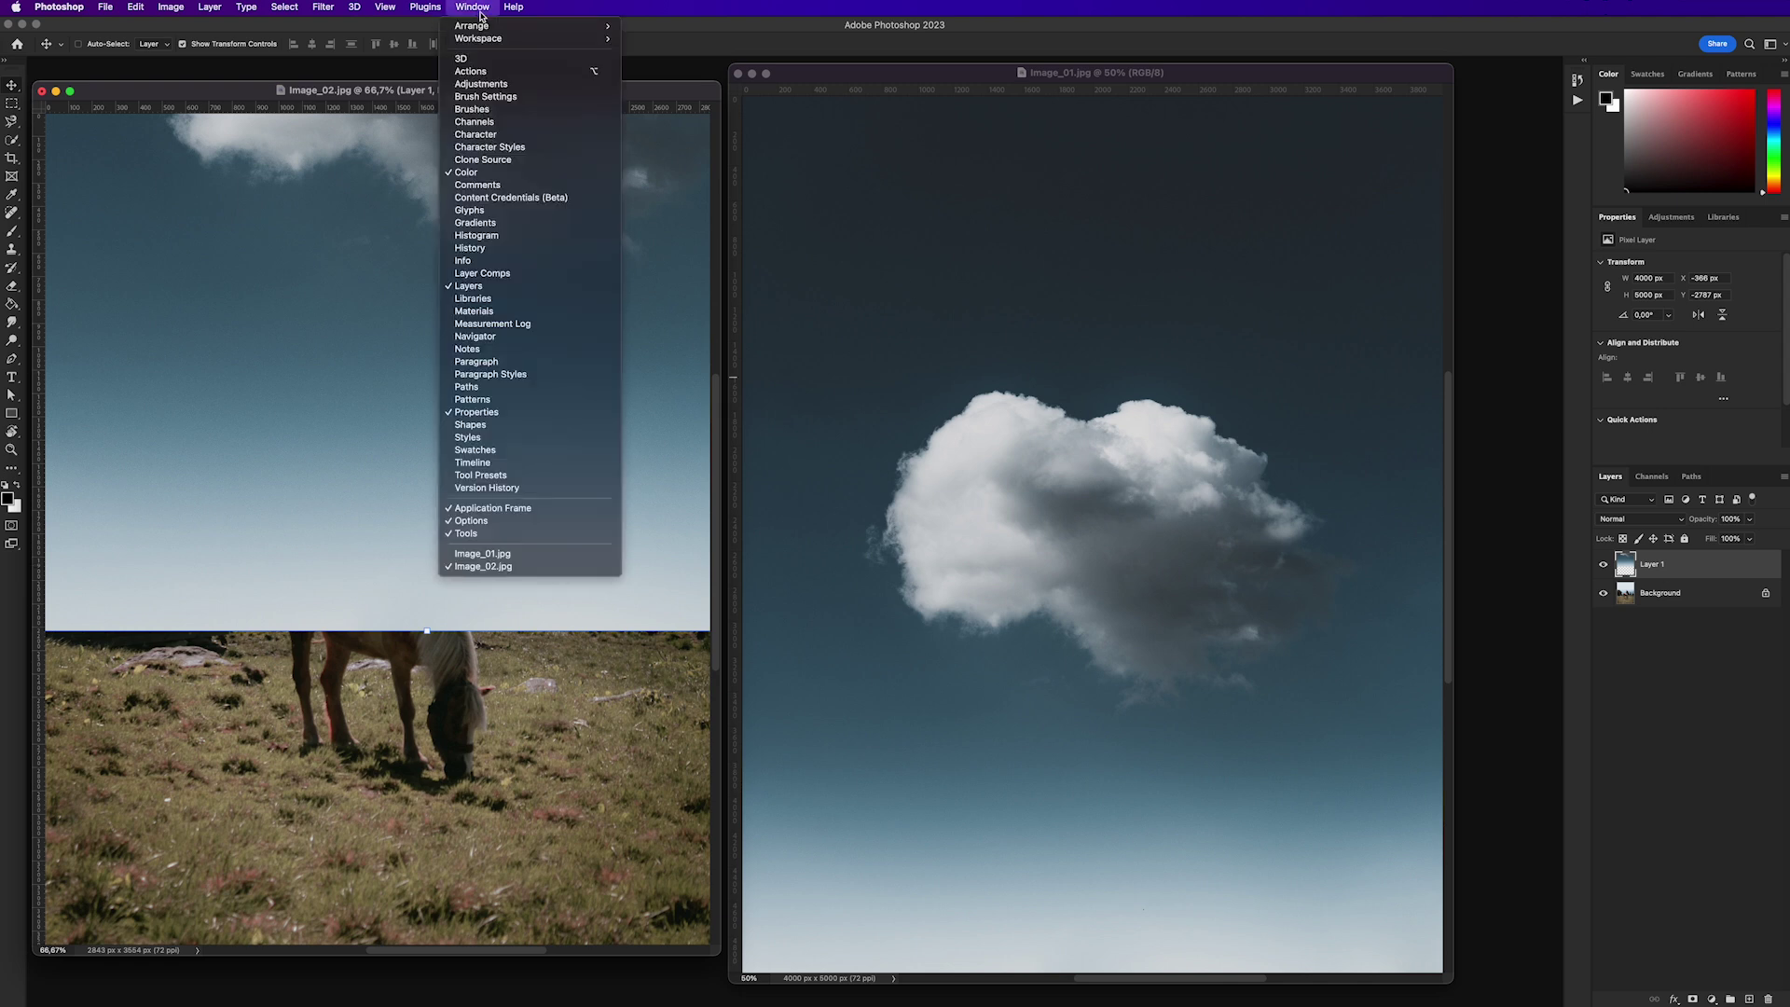
pyautogui.click(552, 291)
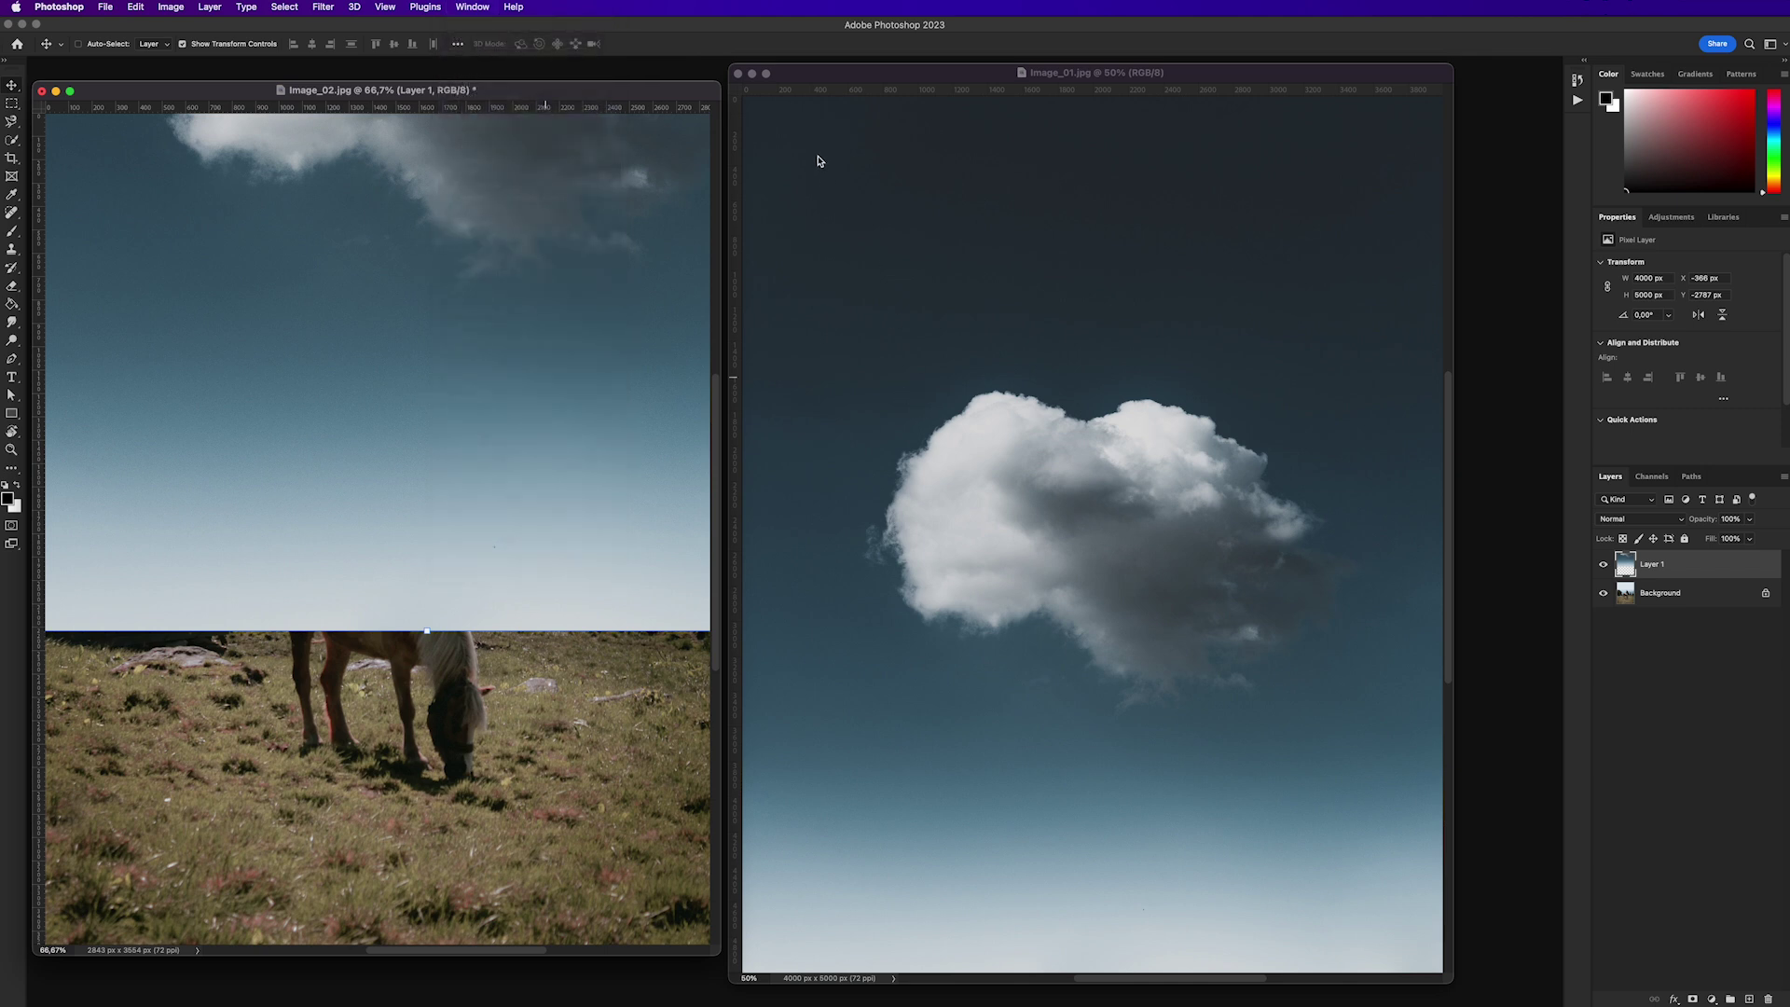
# Close Image_01, maximise Image_02, and scale the sky layer down with Free Transform.
pyautogui.click(738, 75)
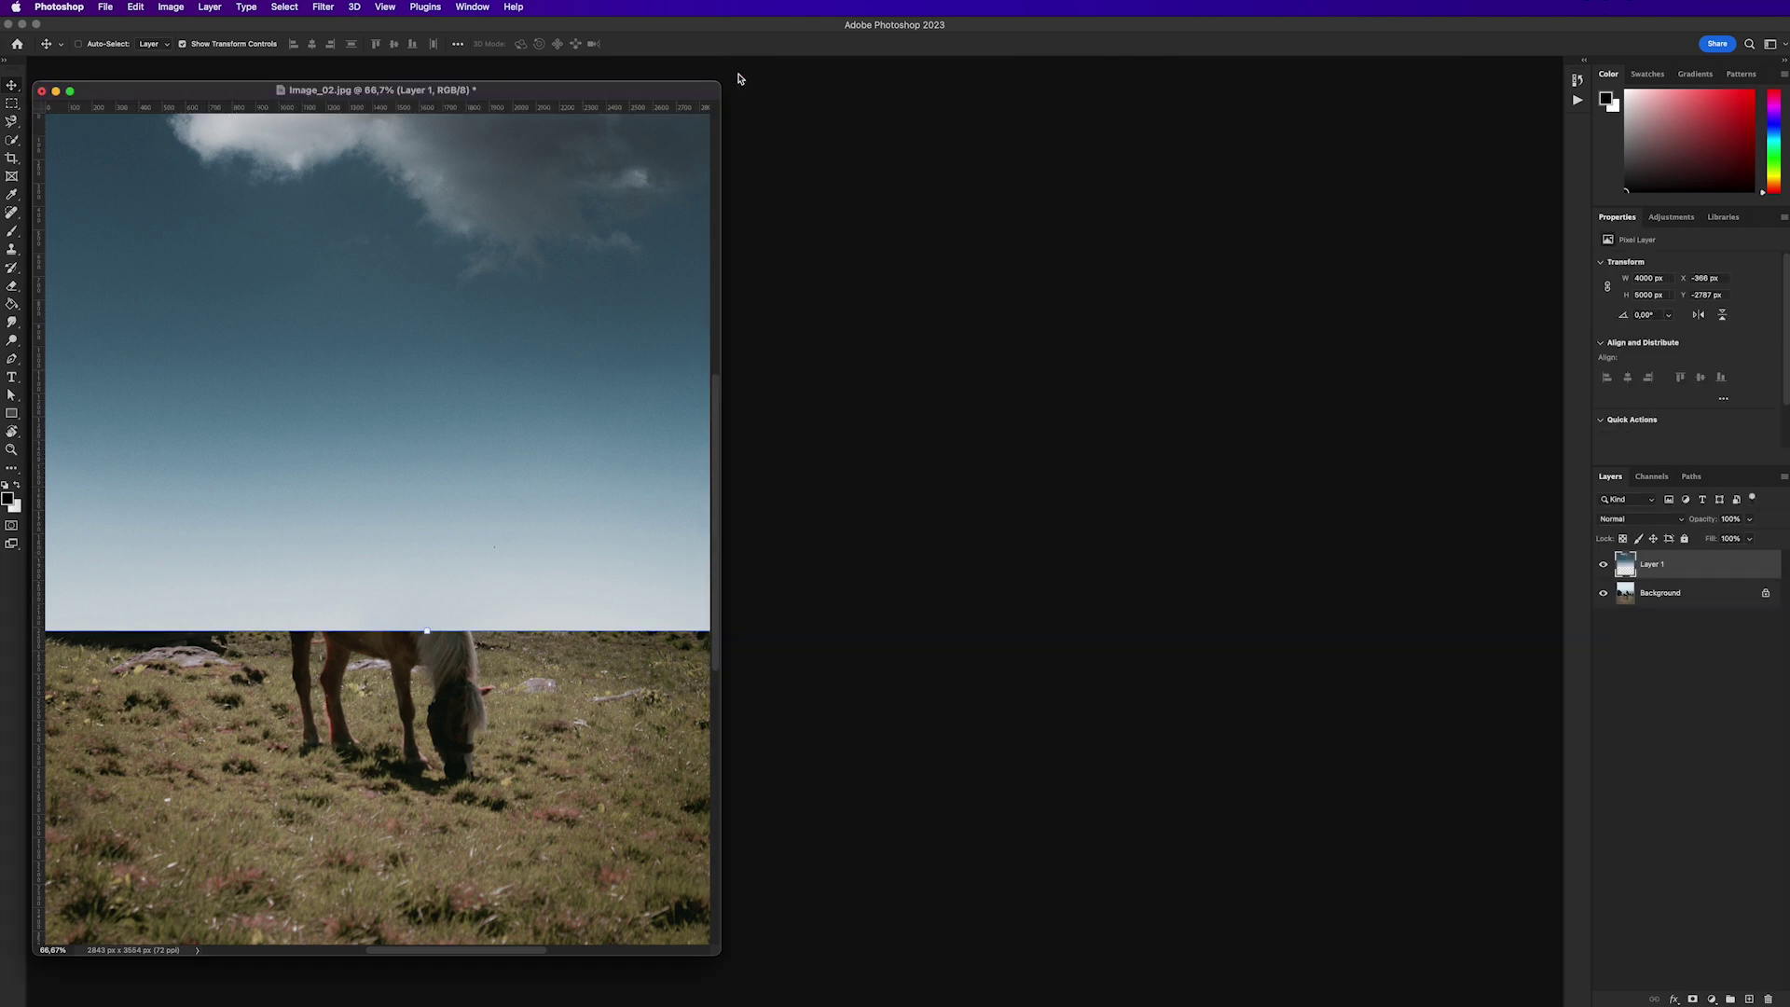
pyautogui.doubleClick(655, 94)
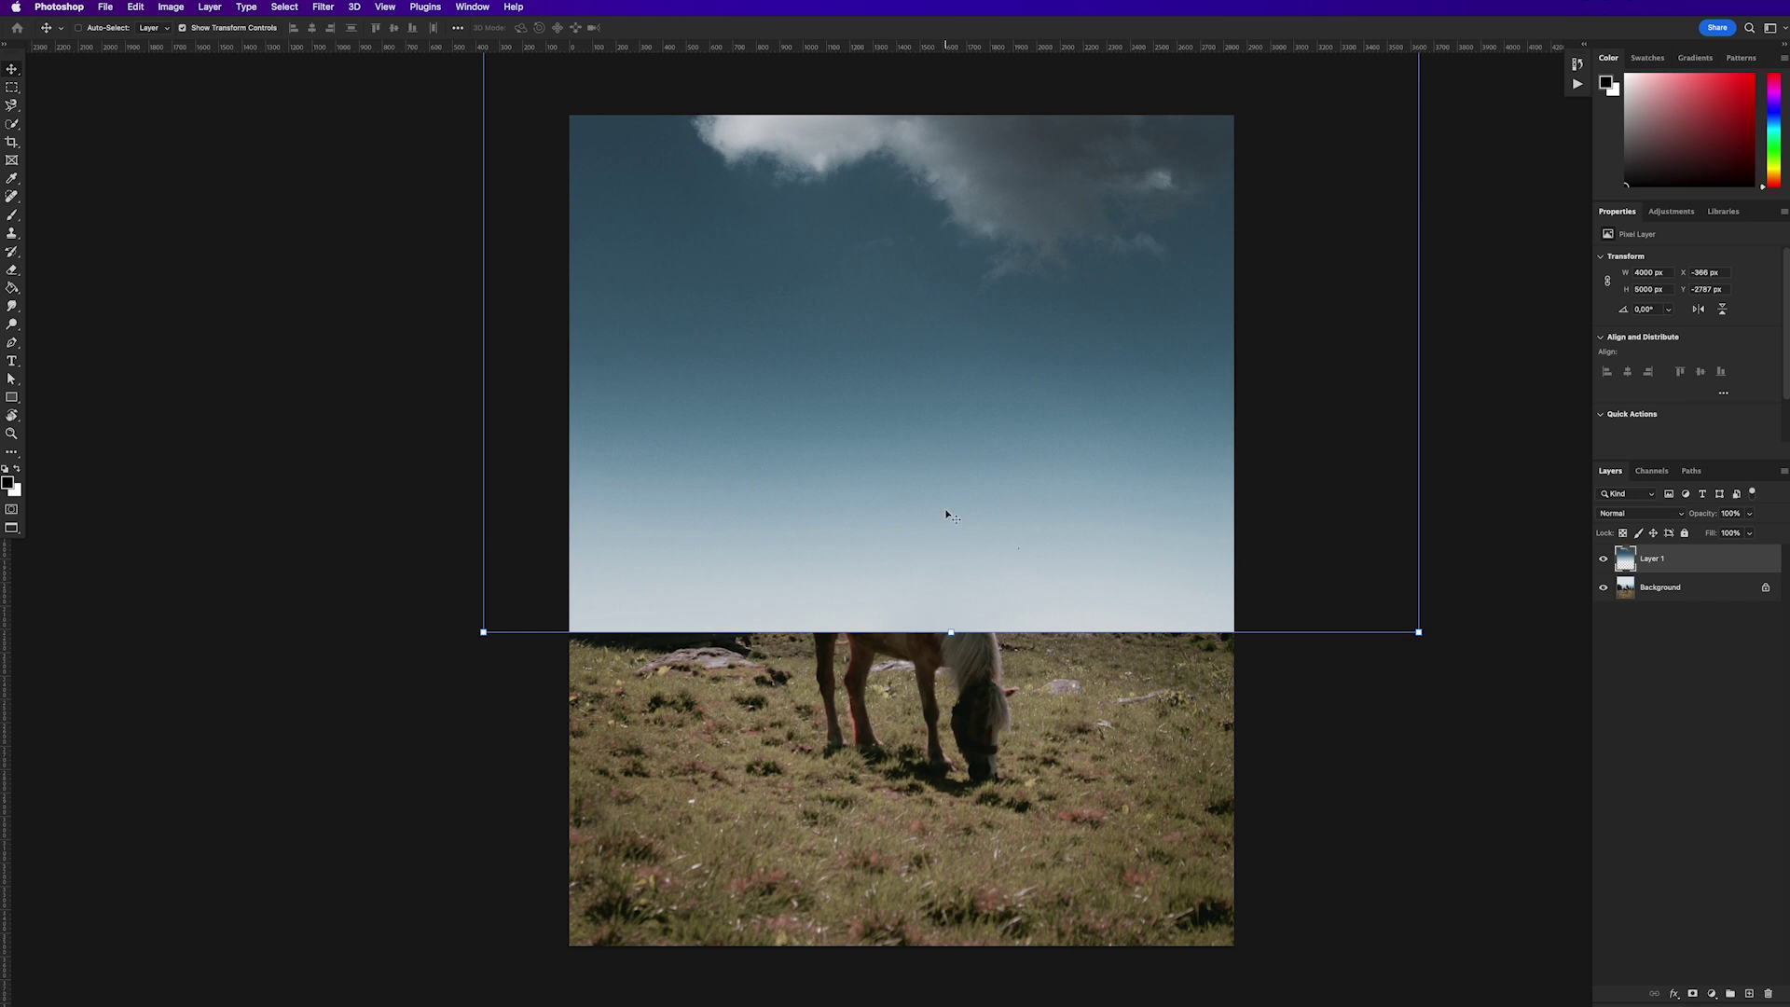
pyautogui.moveTo(1417, 632); pyautogui.dragTo(1031, 549)
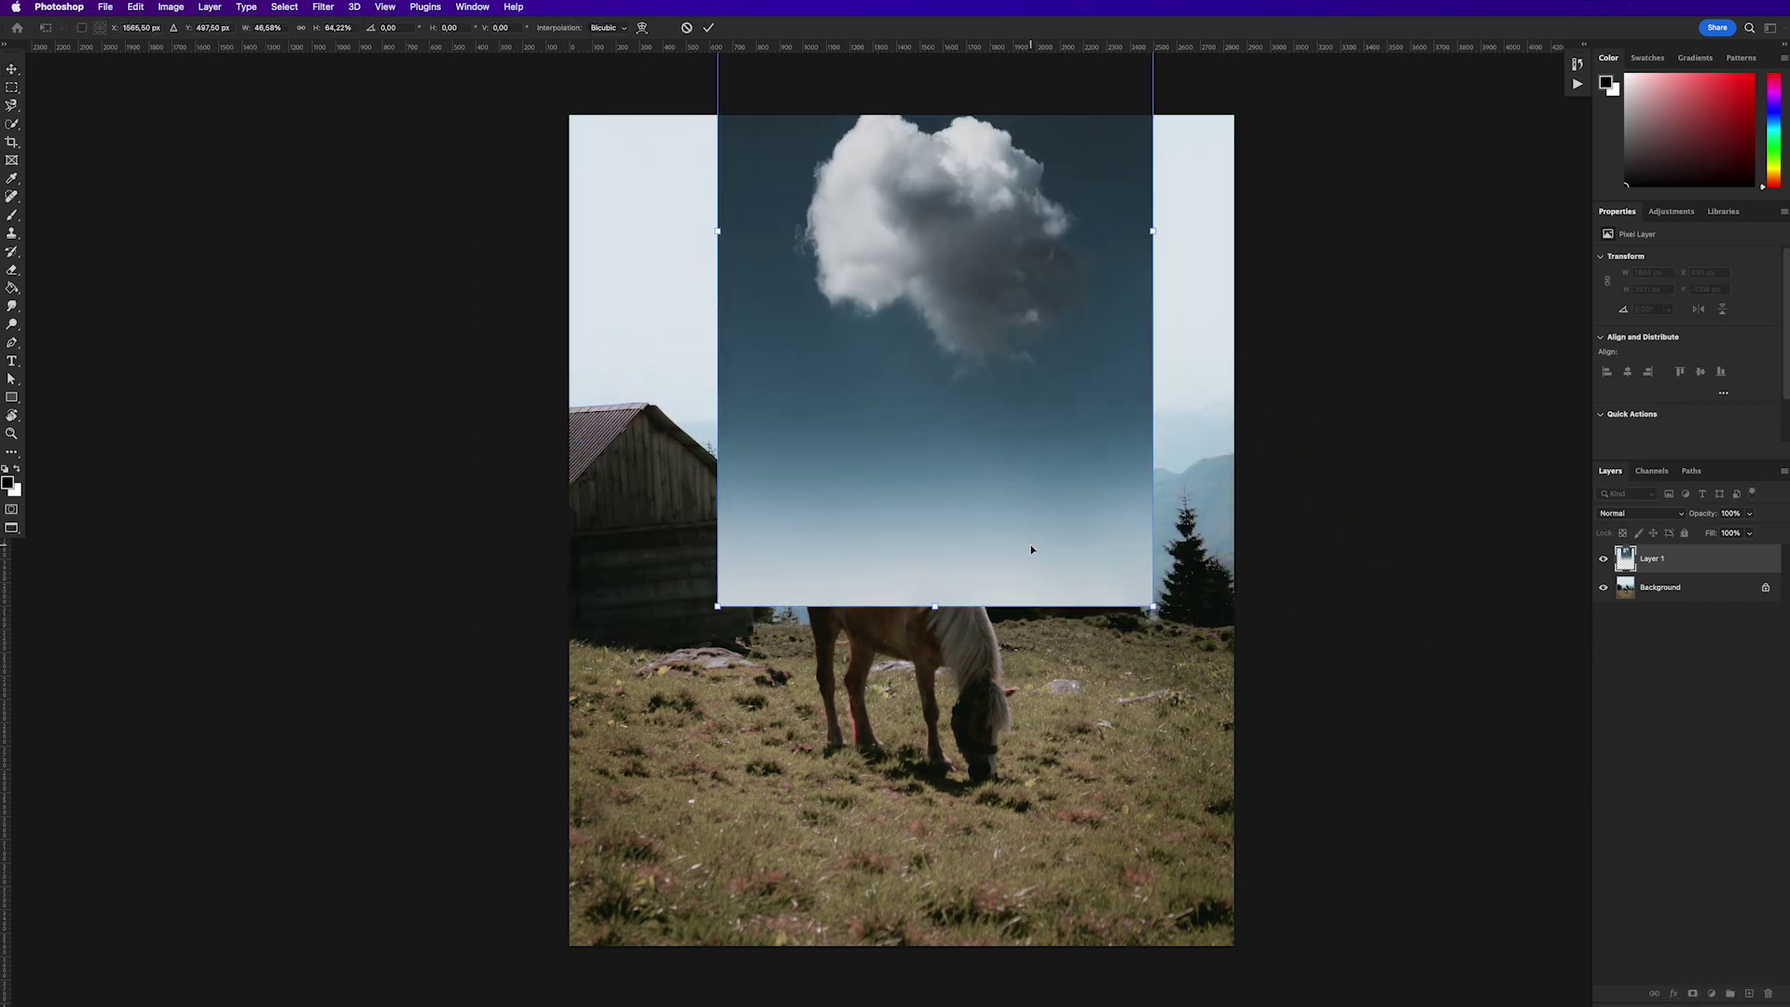
pyautogui.press('Return')
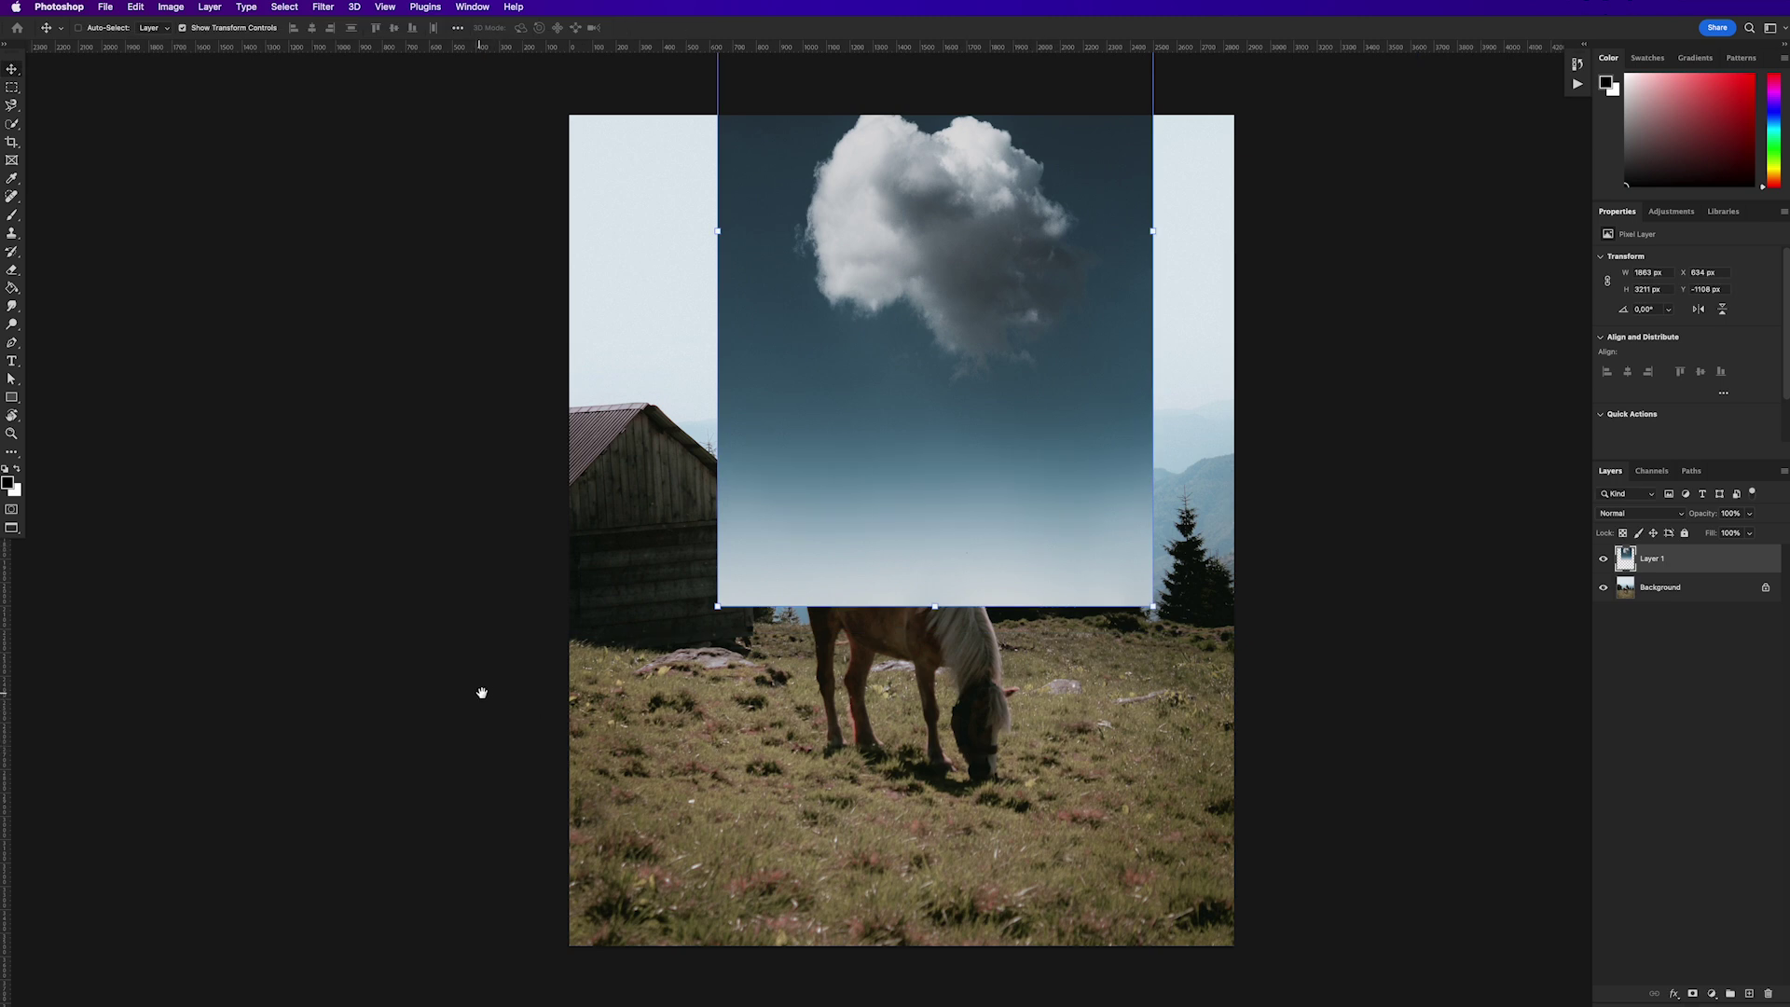
# Pan and zoom around the horse image to inspect the resized sky layer.
pyautogui.moveTo(492, 695); pyautogui.dragTo(435, 683)
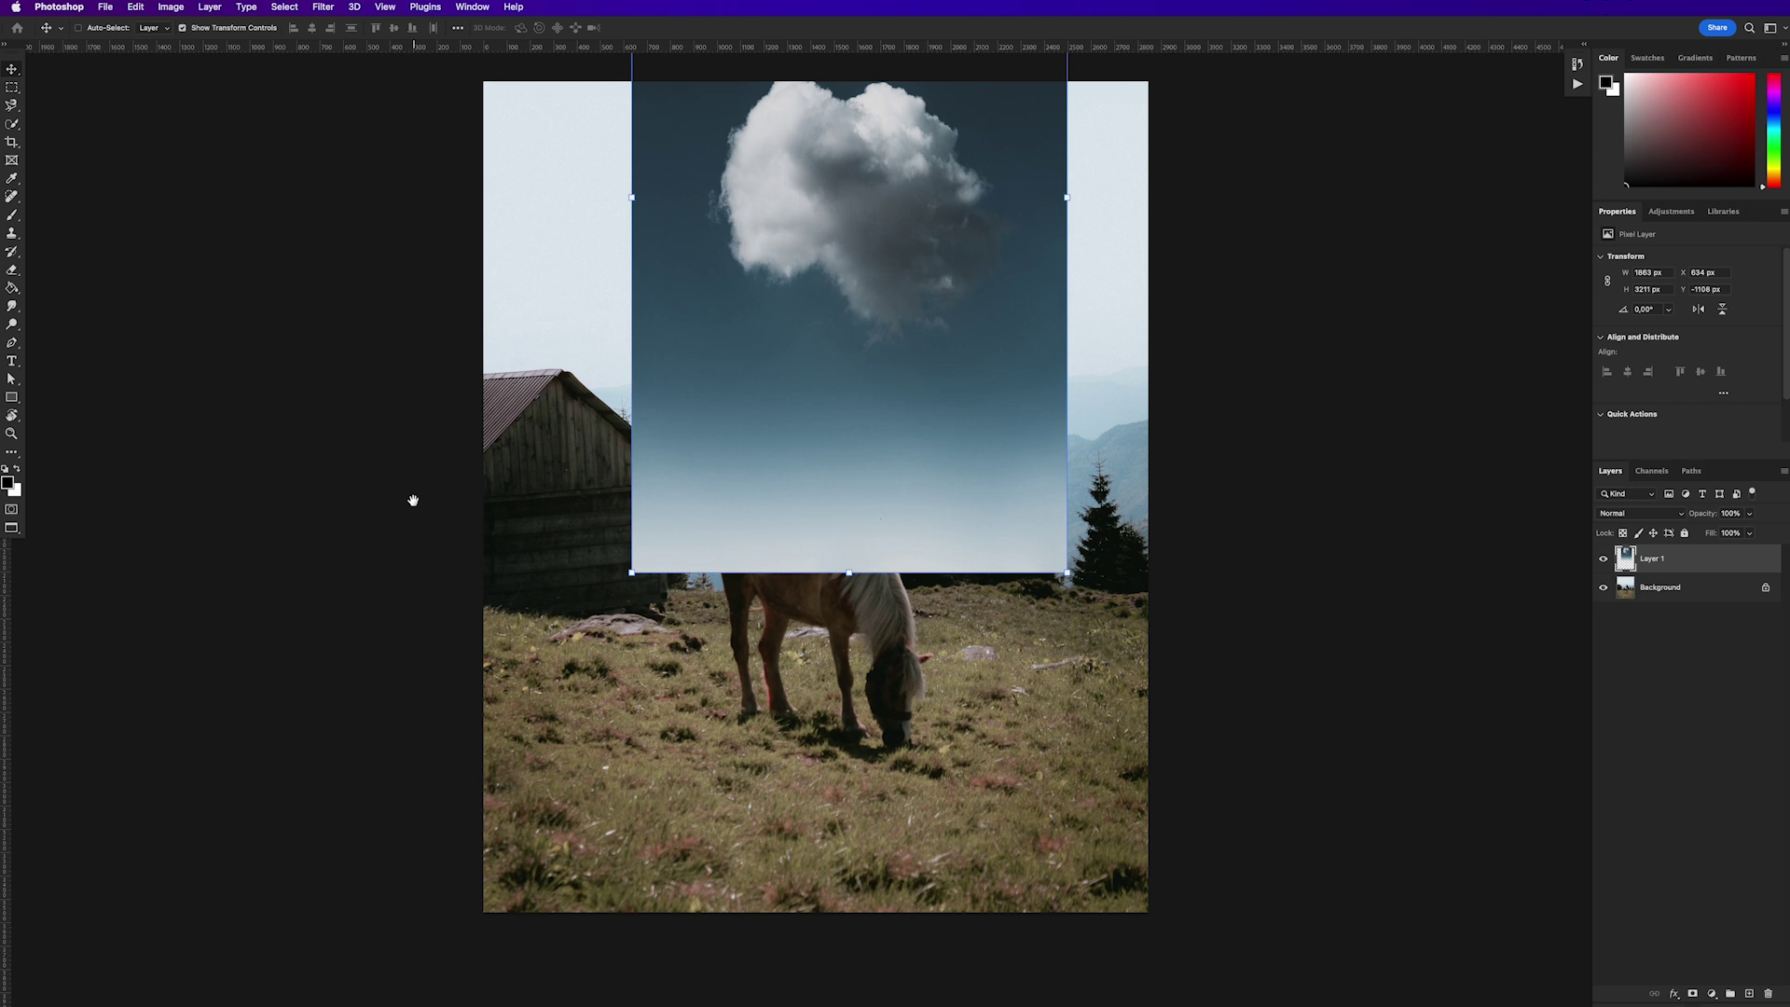
pyautogui.scroll(1, 415, 439)
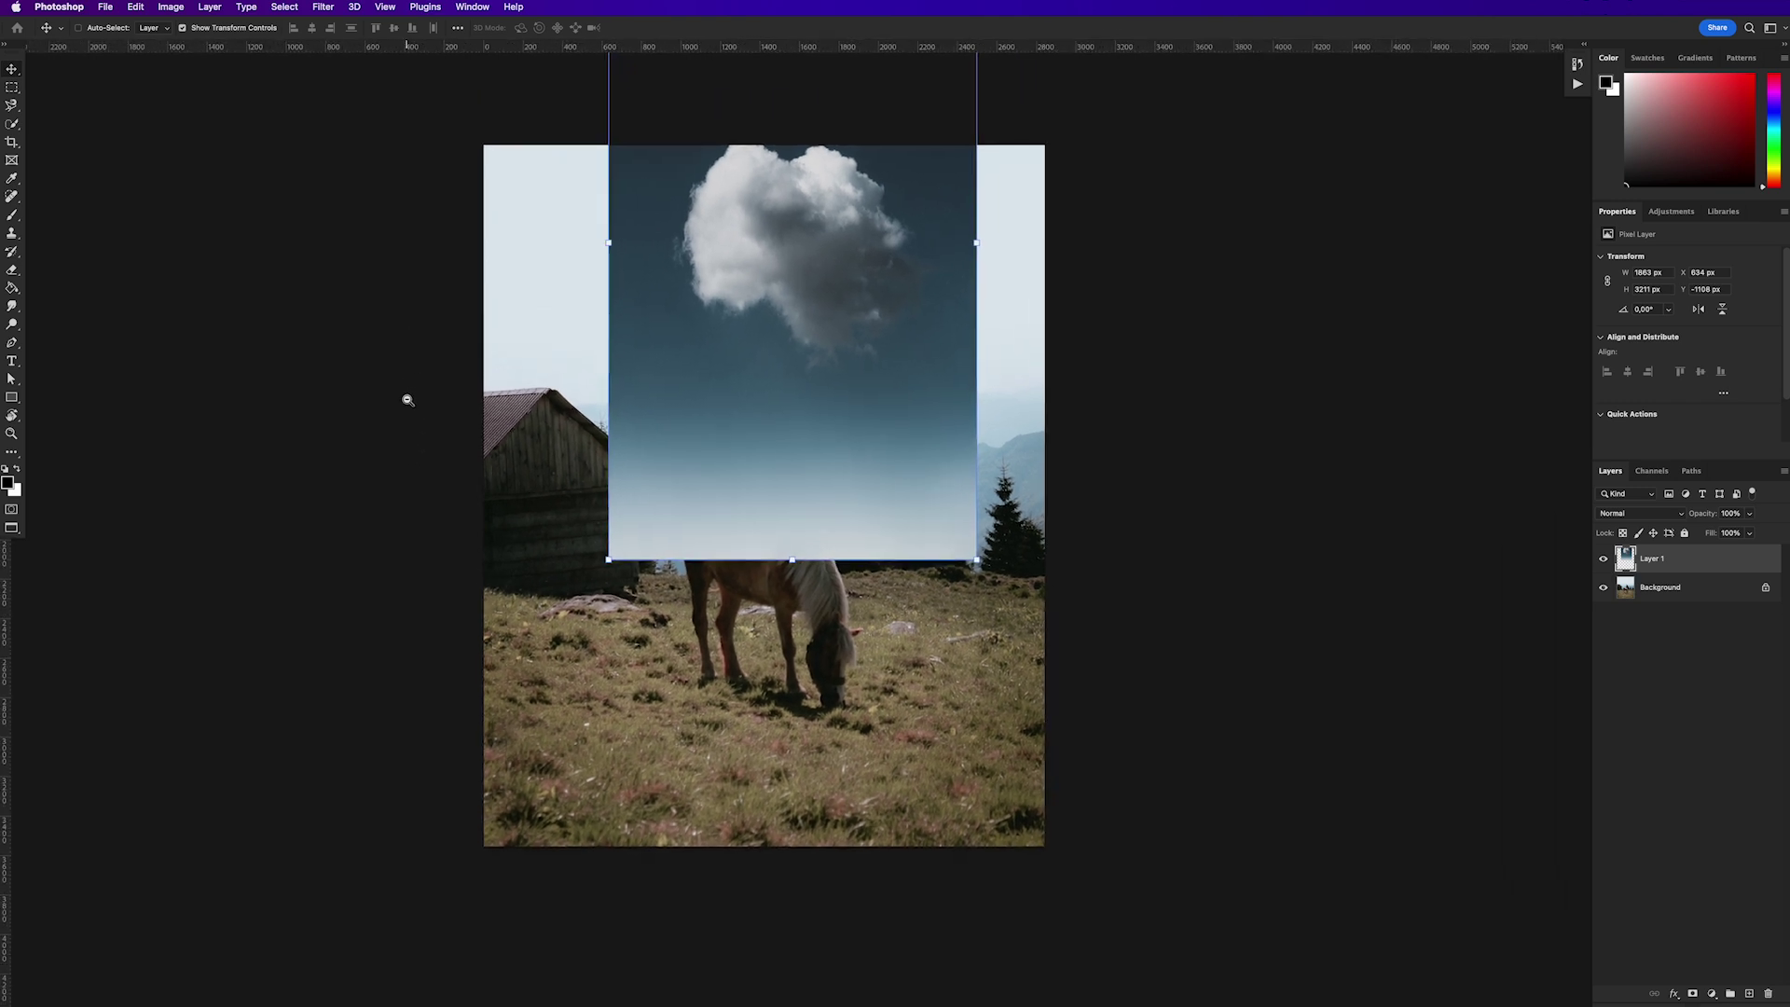
pyautogui.scroll(-2, 403, 400)
pyautogui.scroll(2, 419, 603)
pyautogui.scroll(1, 419, 603)
pyautogui.scroll(-2, 420, 847)
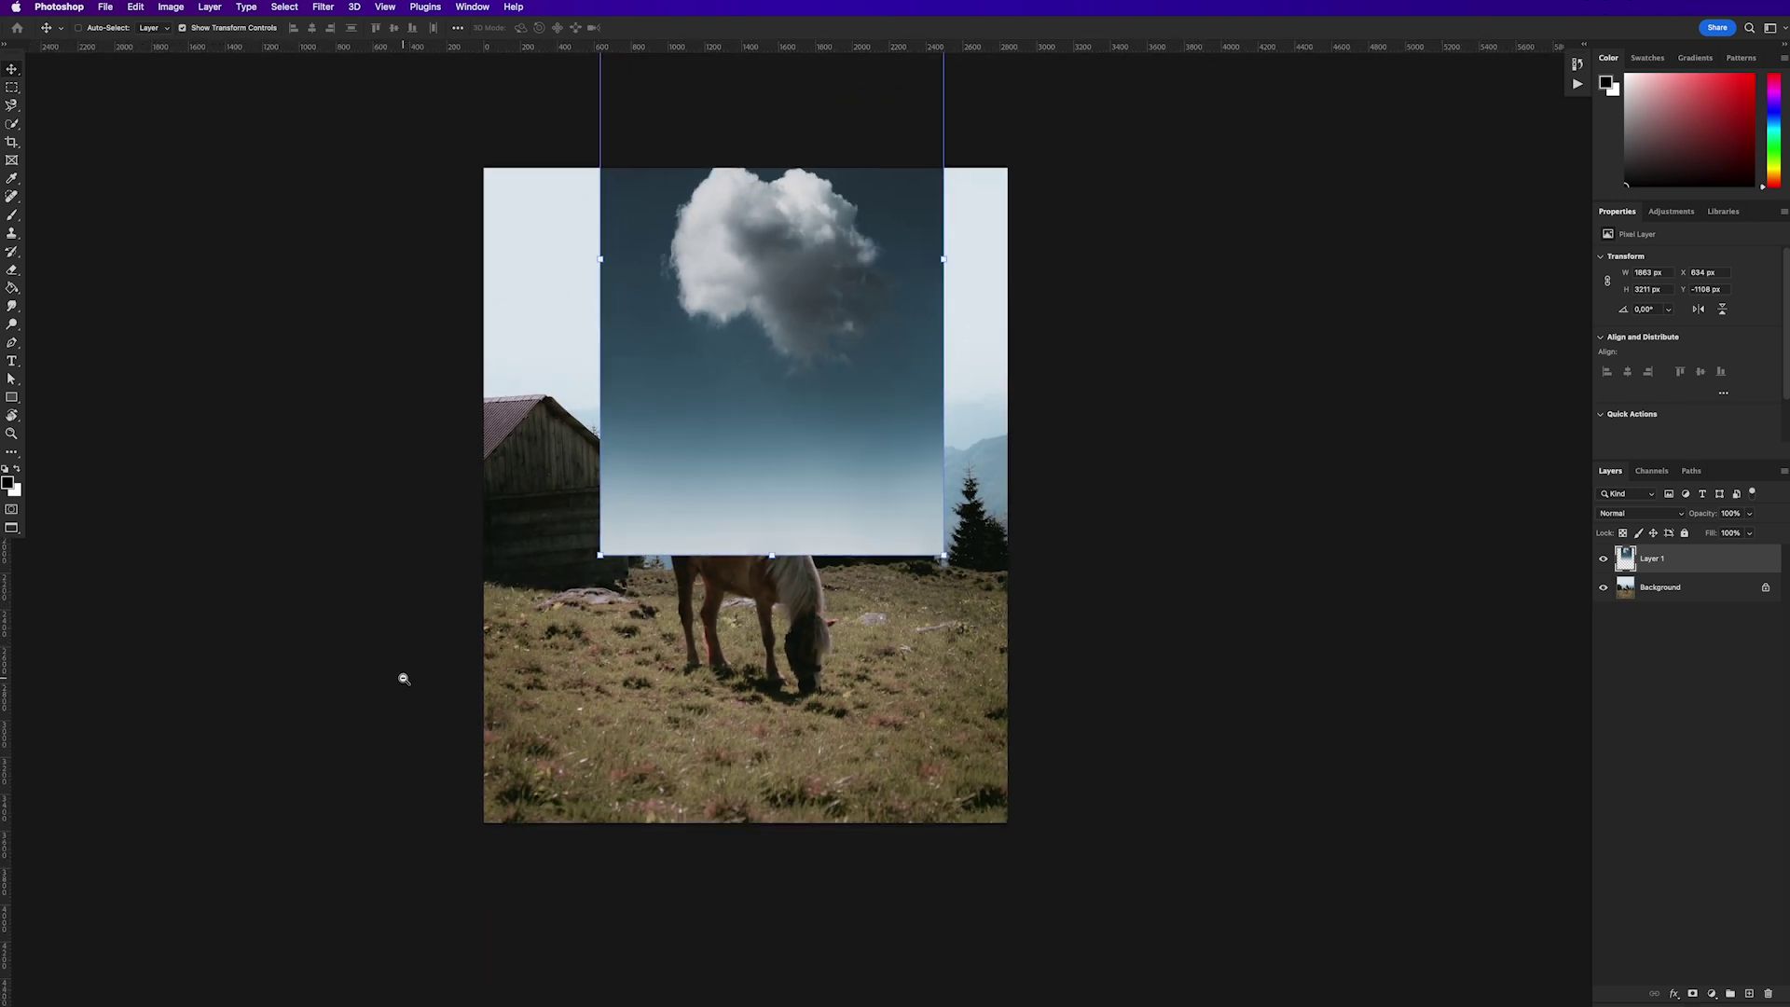
pyautogui.scroll(3, 399, 679)
pyautogui.scroll(-3, 417, 585)
pyautogui.scroll(3, 416, 585)
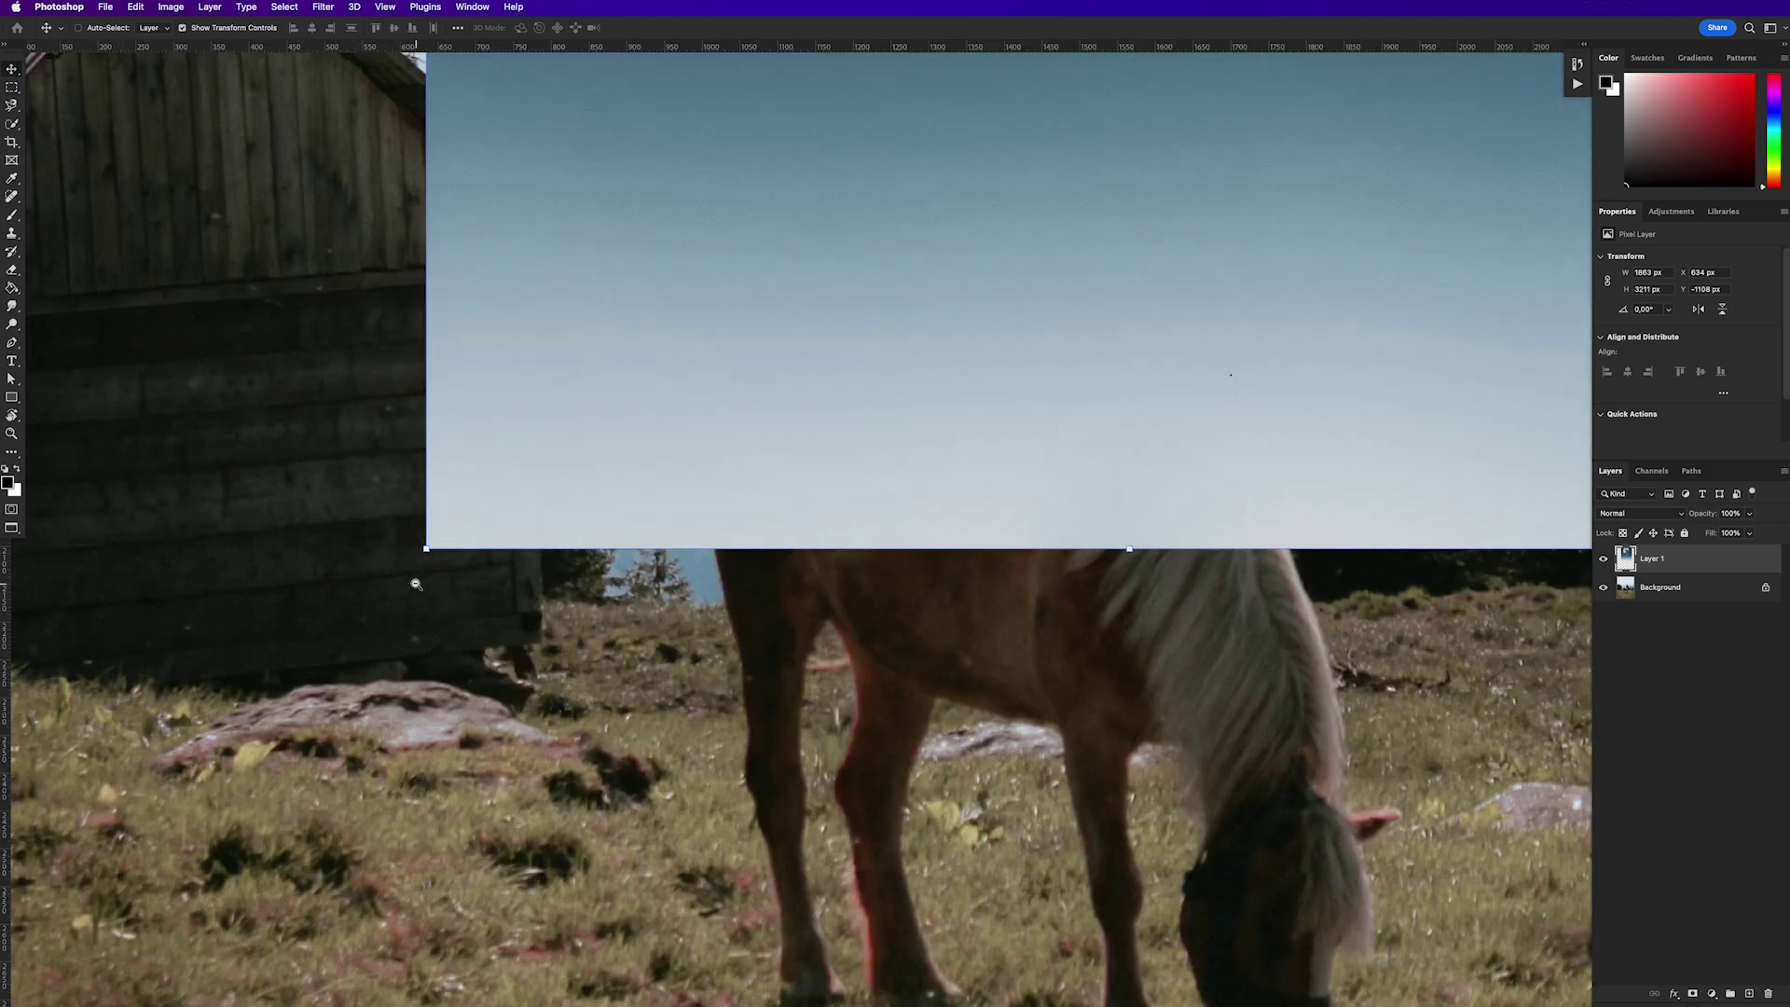
pyautogui.scroll(-2, 416, 584)
pyautogui.scroll(-2, 416, 583)
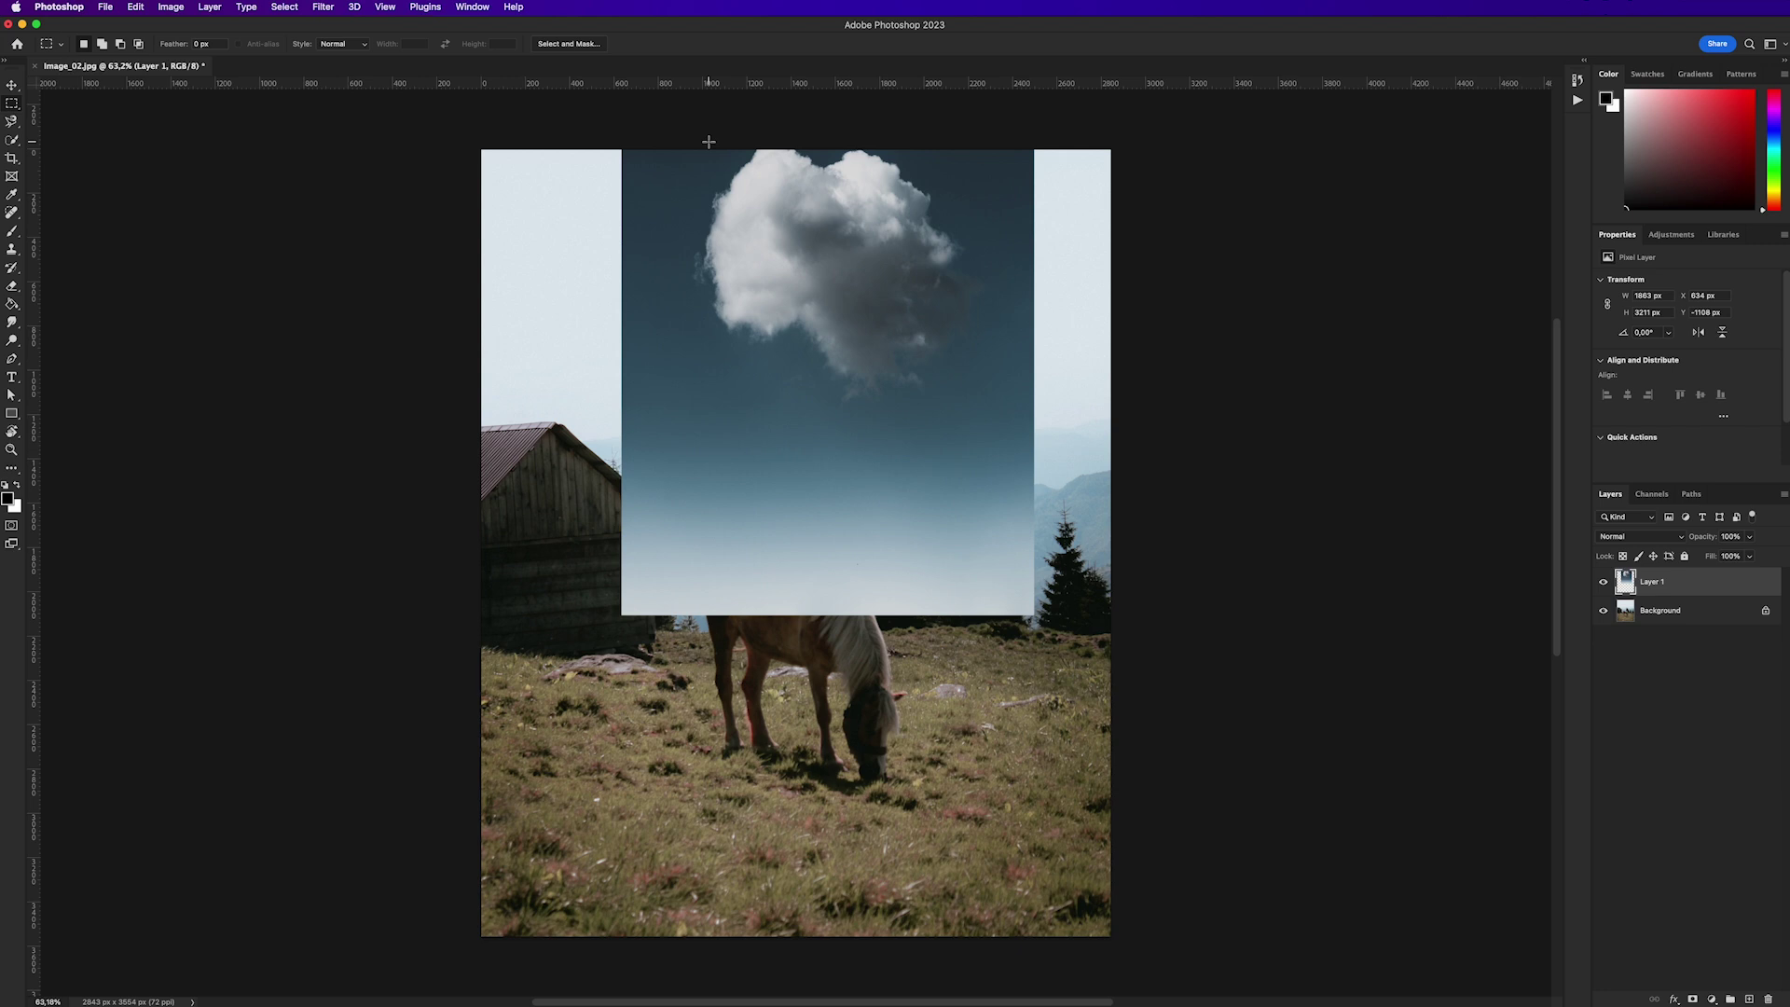
# In Finder, go to Project Folder > Day 2 - Create, Open and Save > Saving and open Saving.psd.
pyautogui.press('super+Tab')
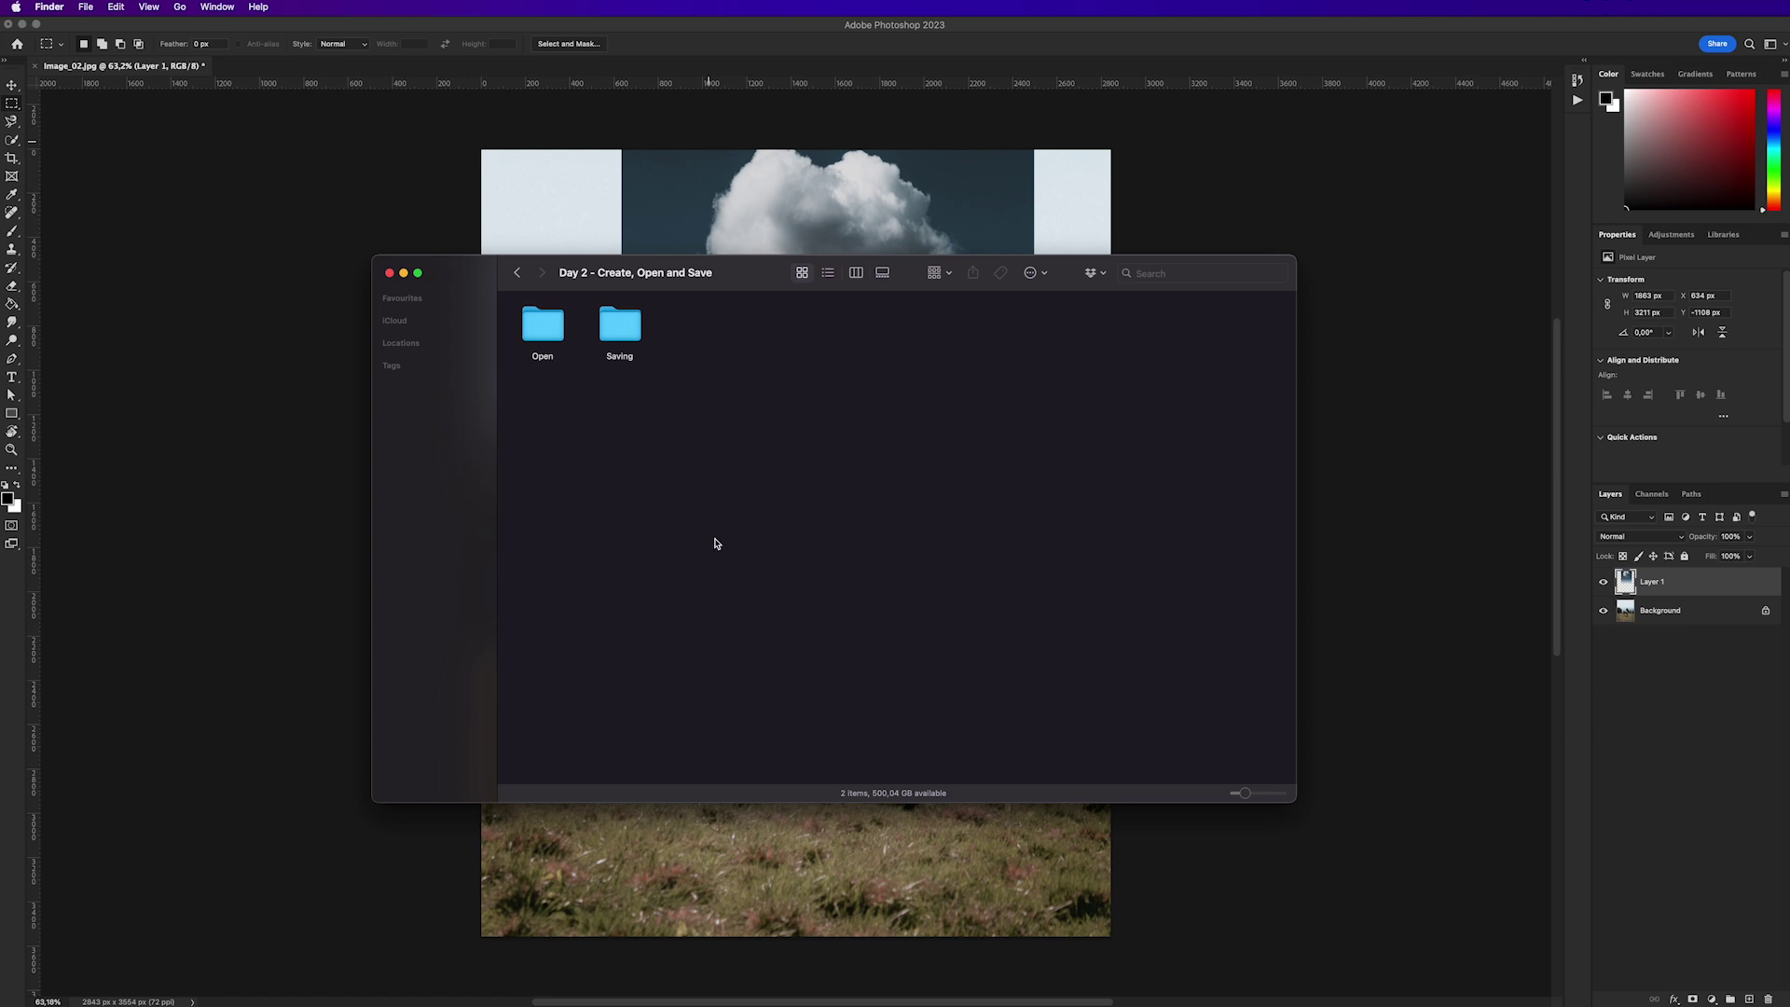
pyautogui.click(517, 273)
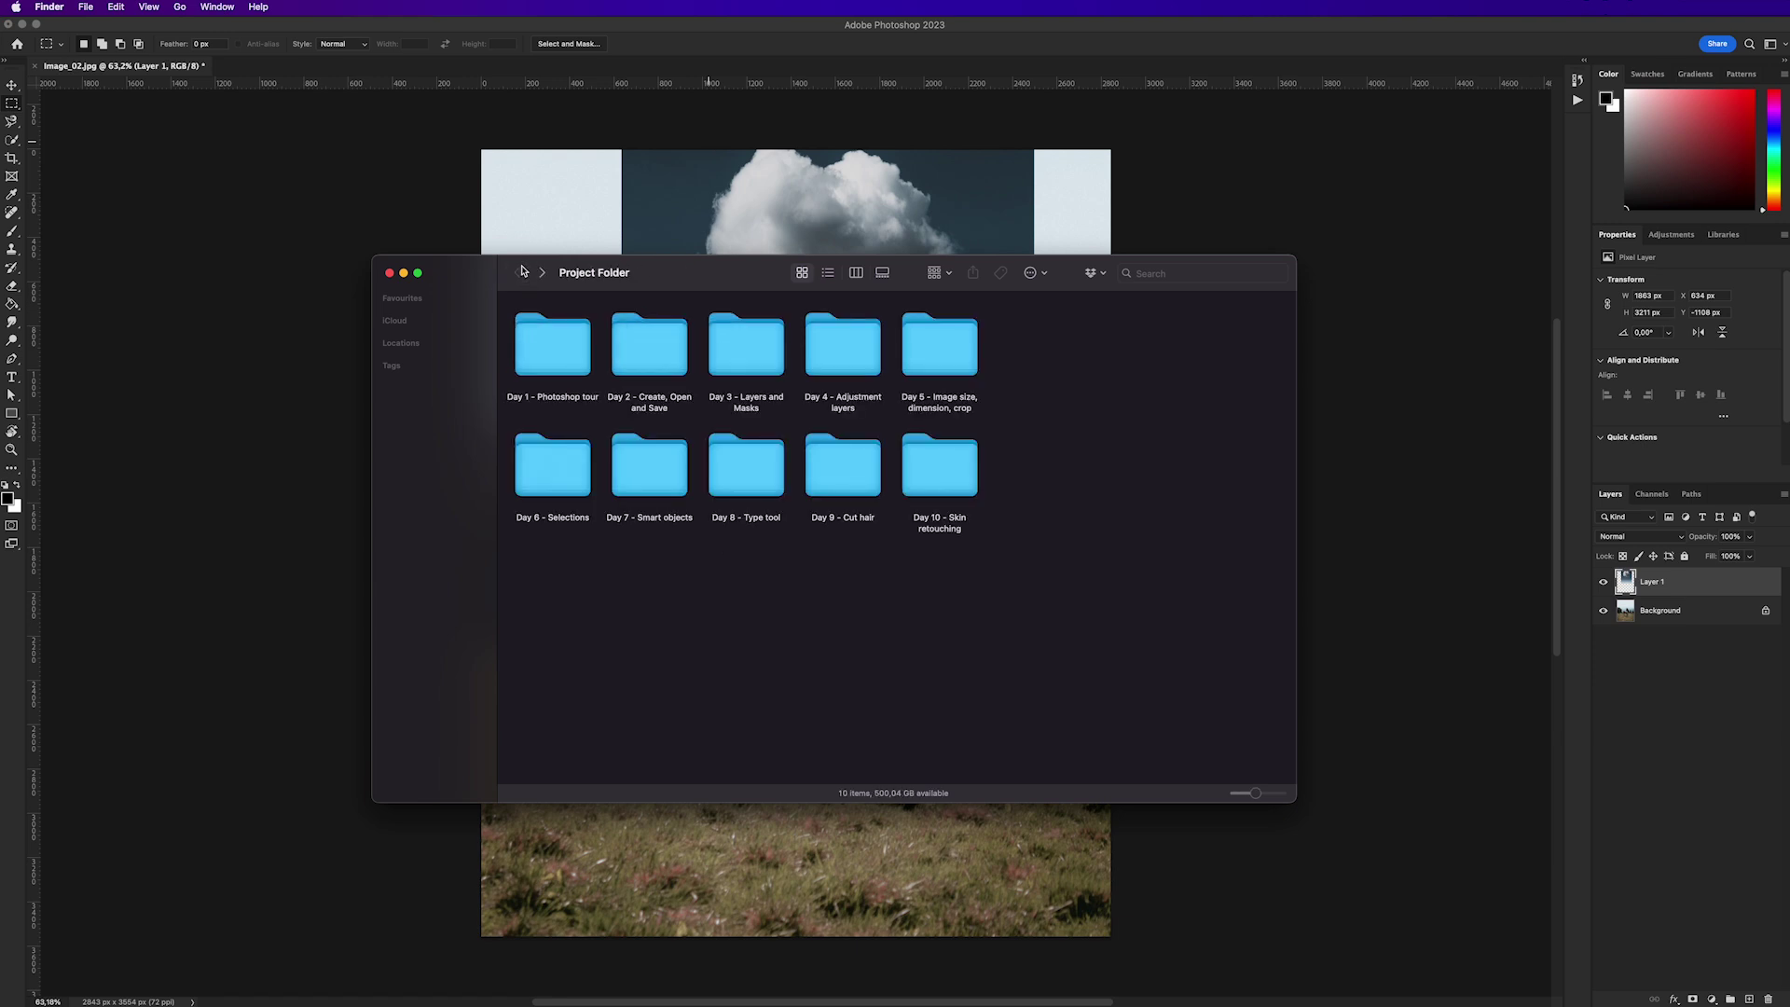
pyautogui.doubleClick(658, 353)
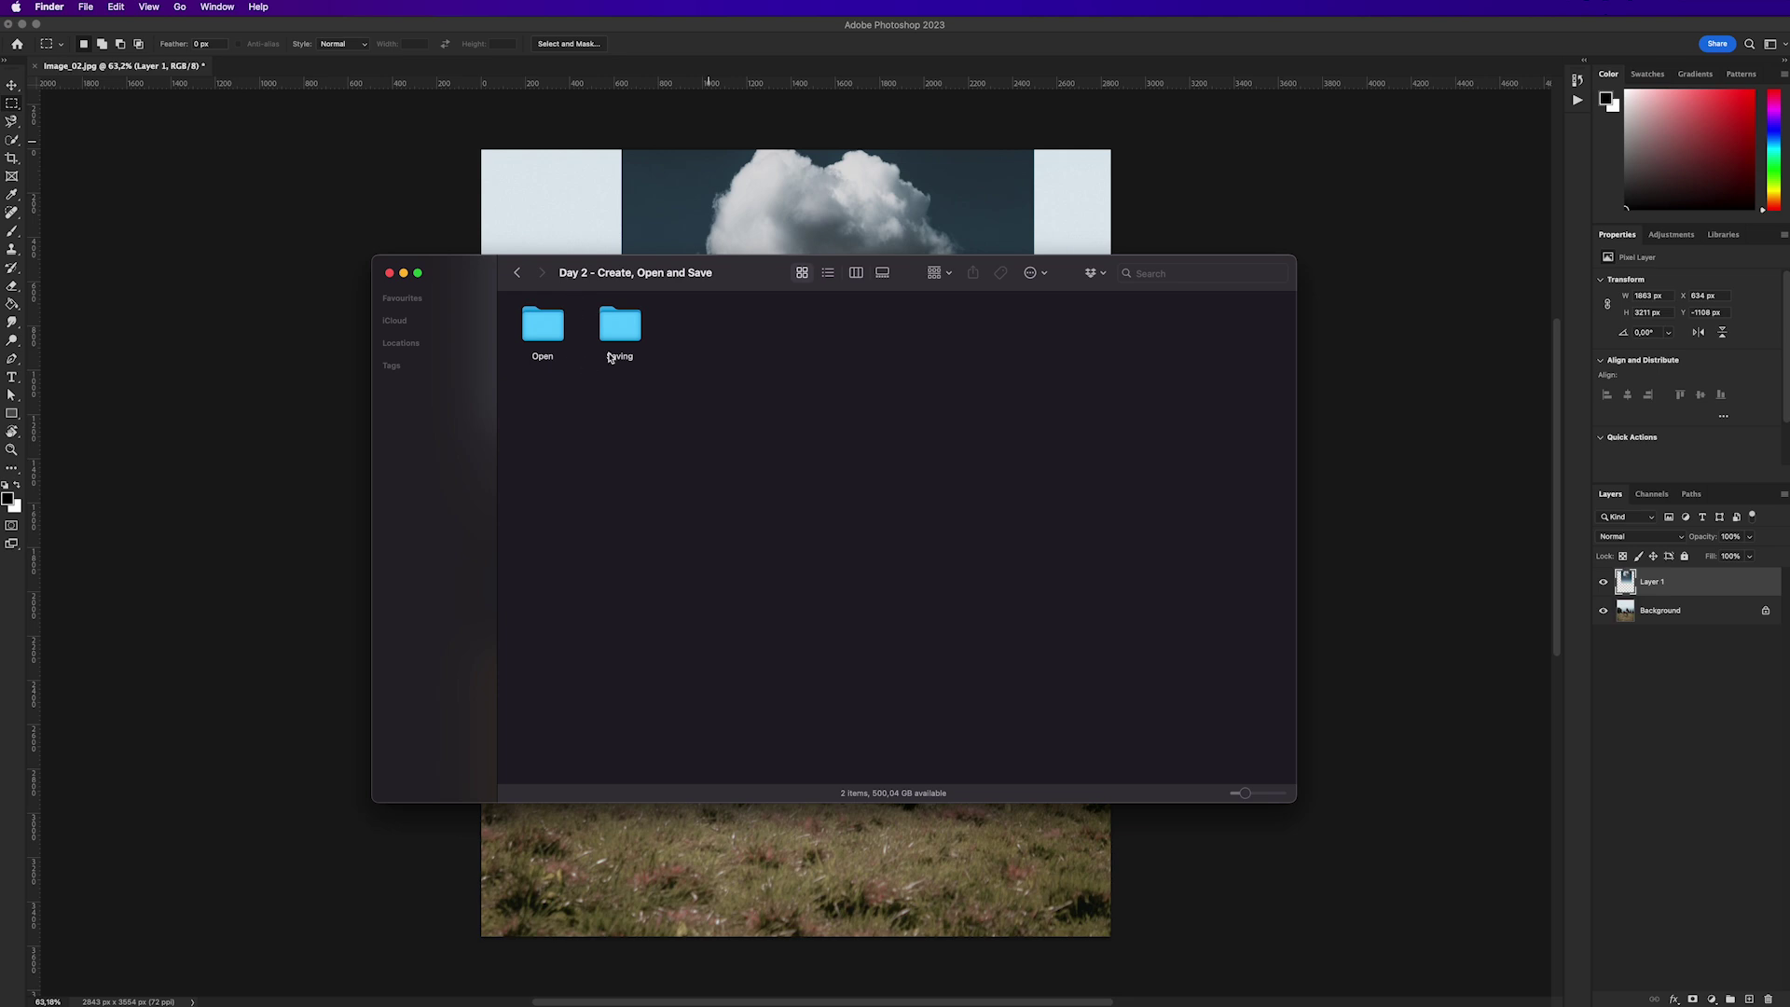
pyautogui.doubleClick(623, 326)
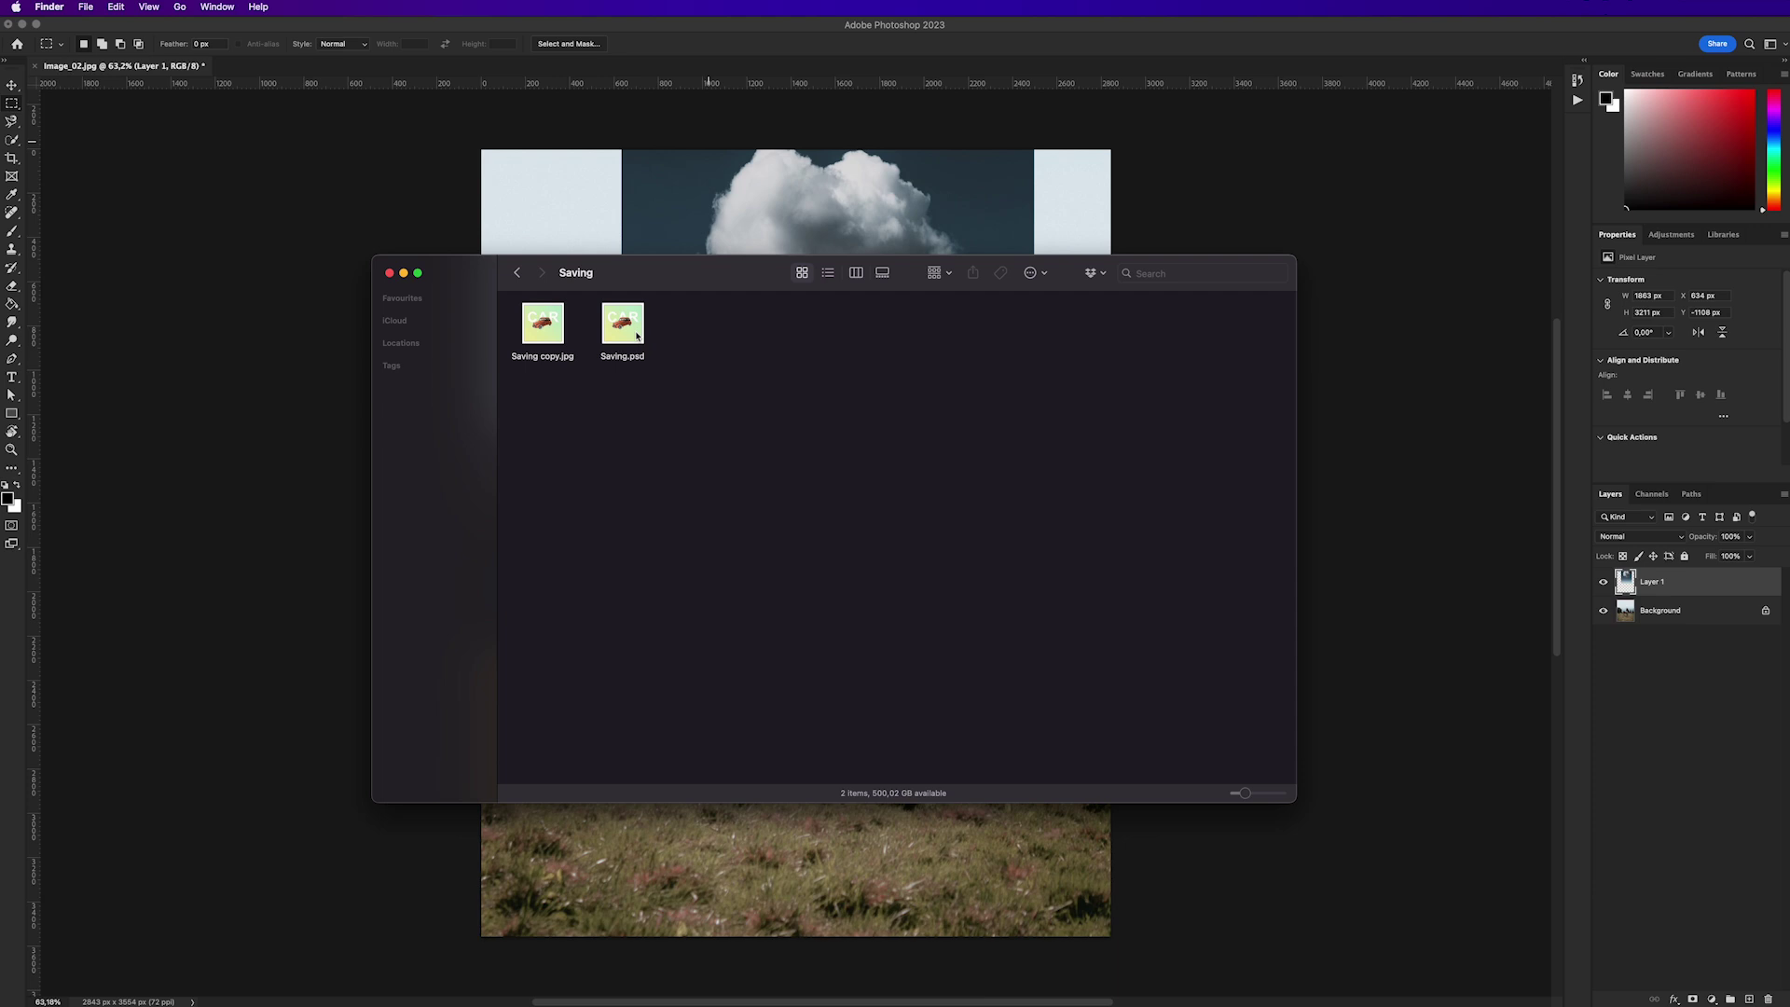
pyautogui.doubleClick(633, 333)
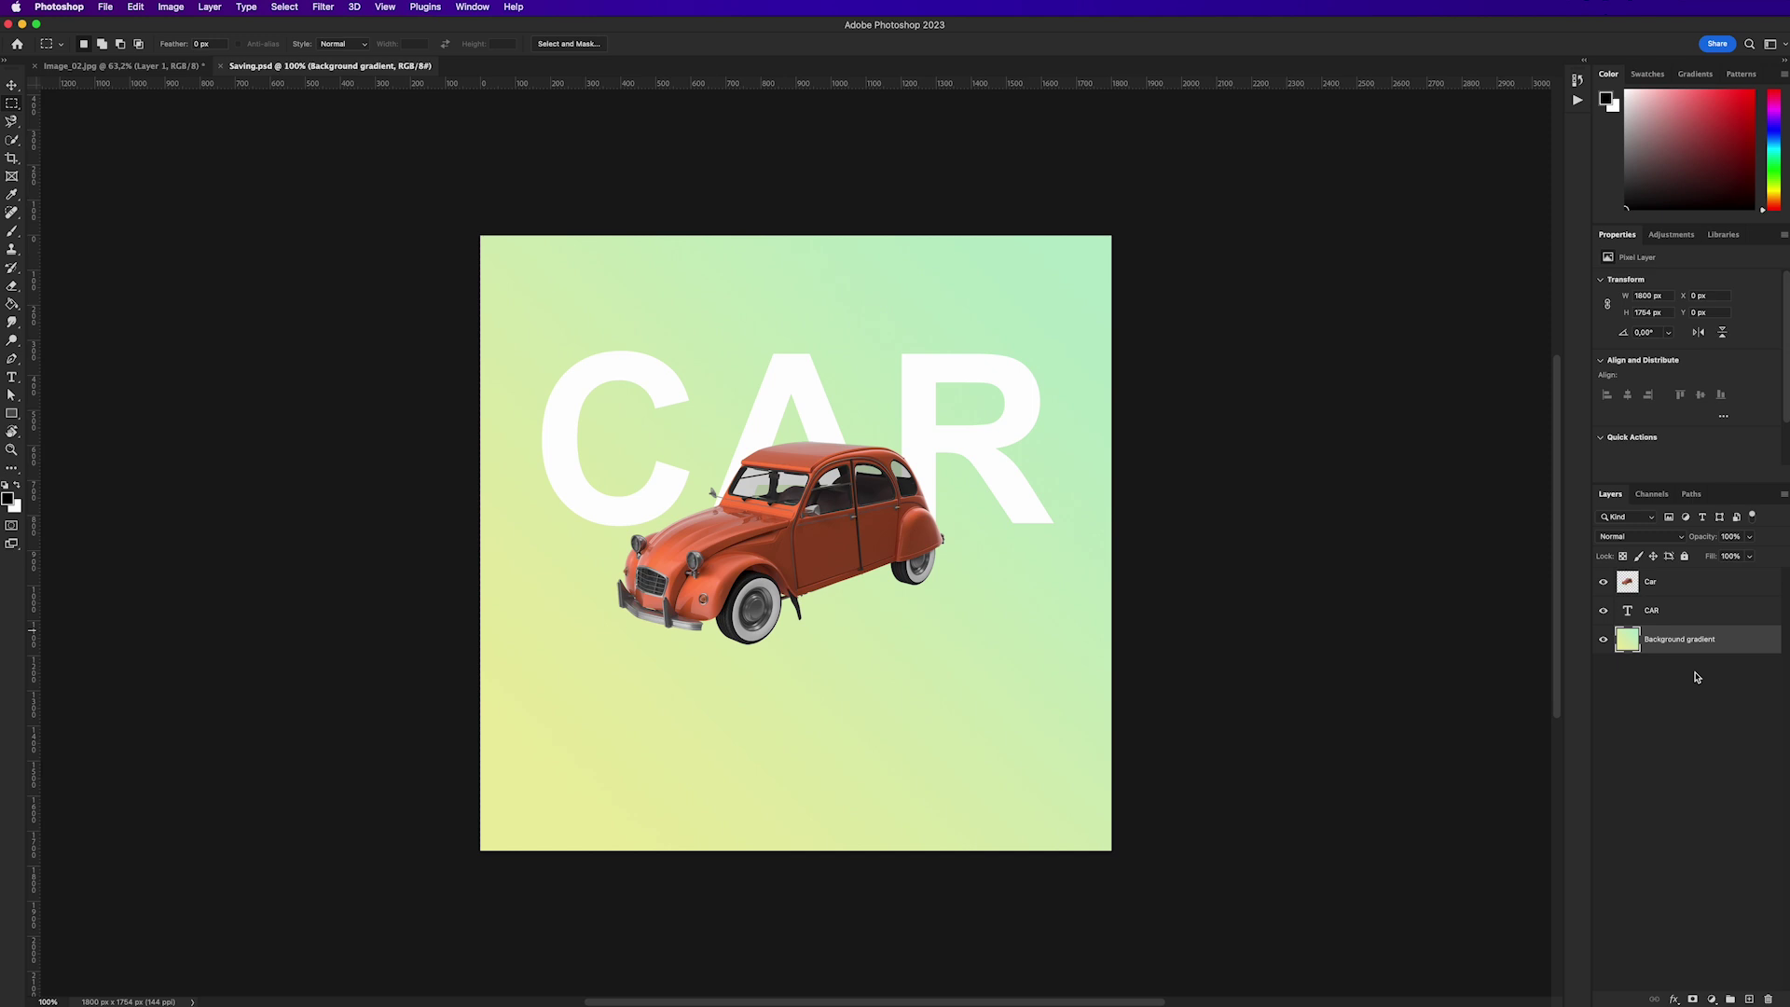
pyautogui.click(1702, 595)
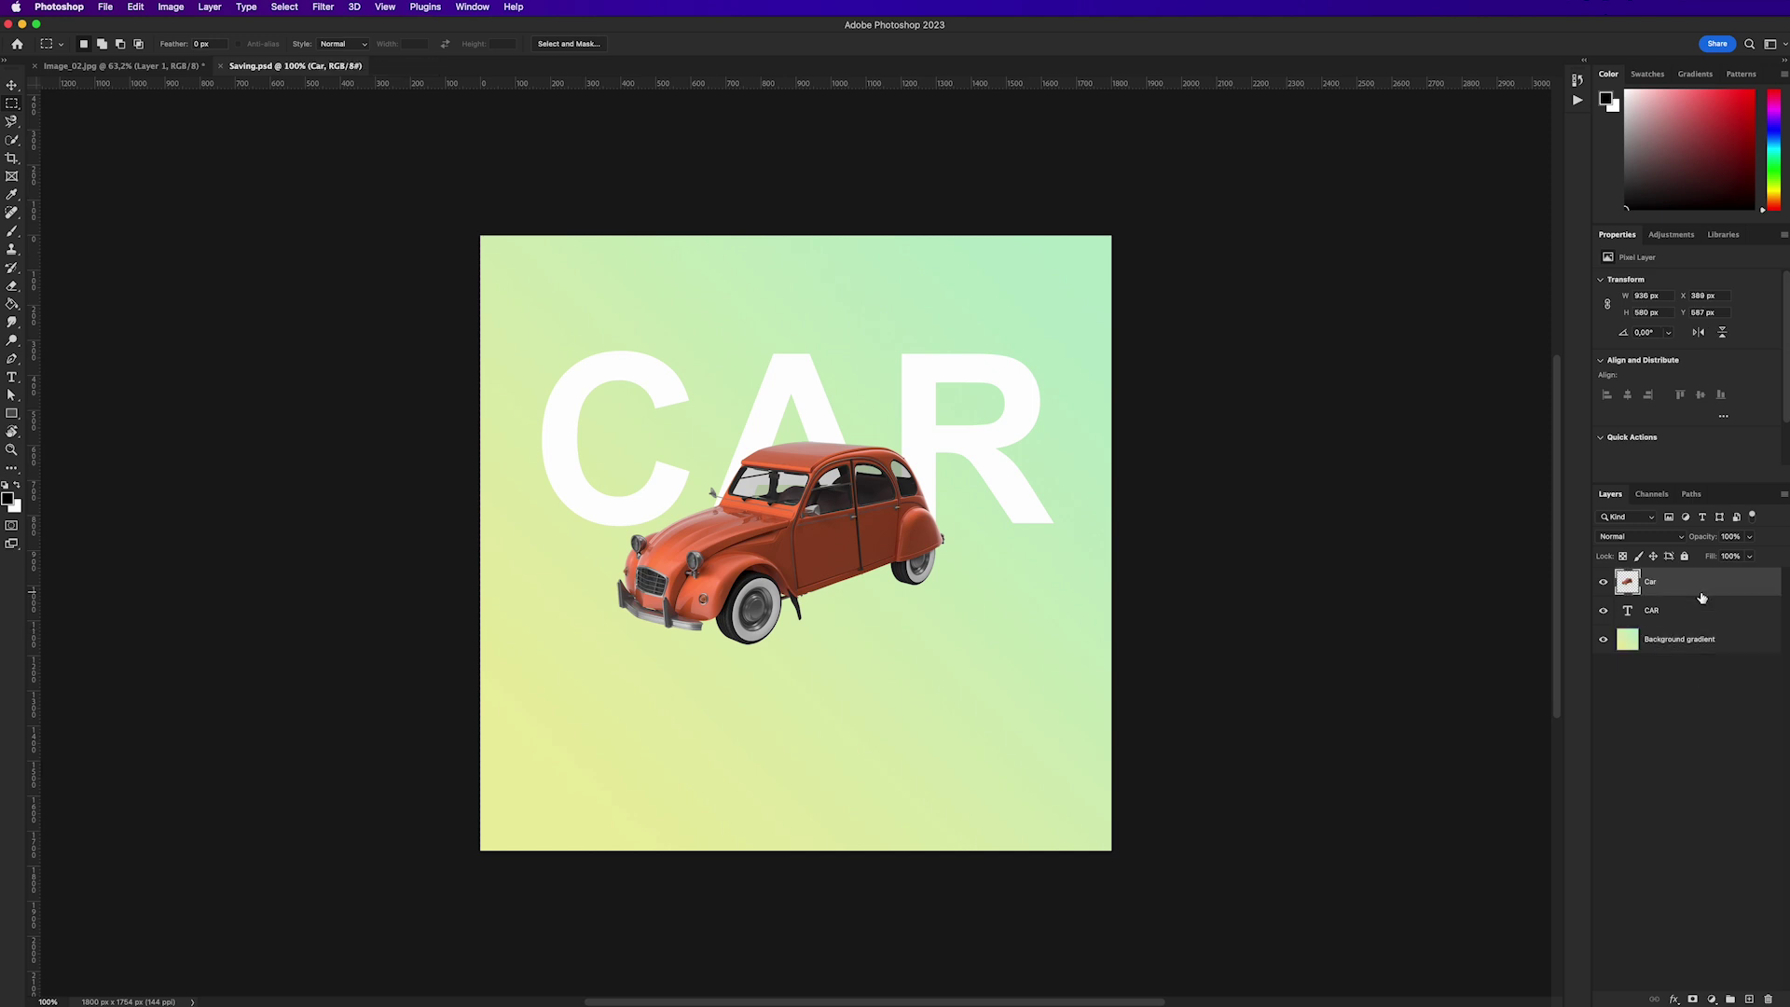
pyautogui.click(1699, 617)
pyautogui.click(1702, 593)
# Save a copy of the poster in JPEG format as Saving copy.jpg.
pyautogui.click(108, 8)
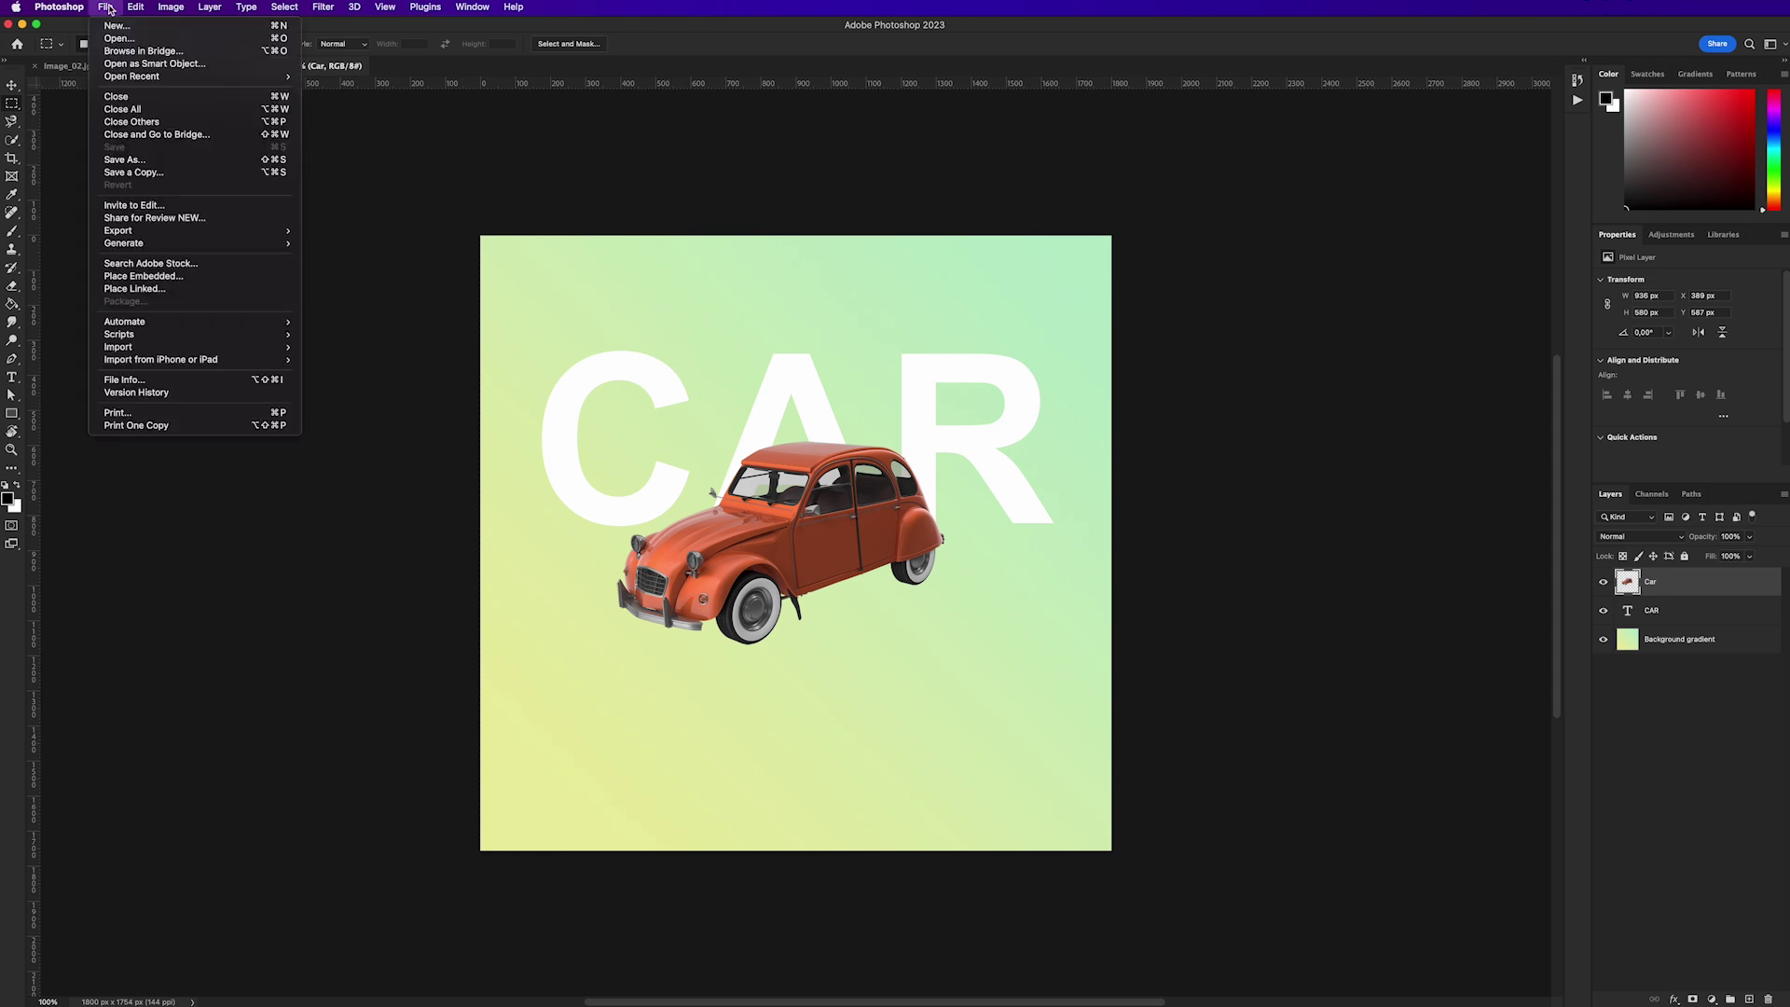
pyautogui.click(143, 175)
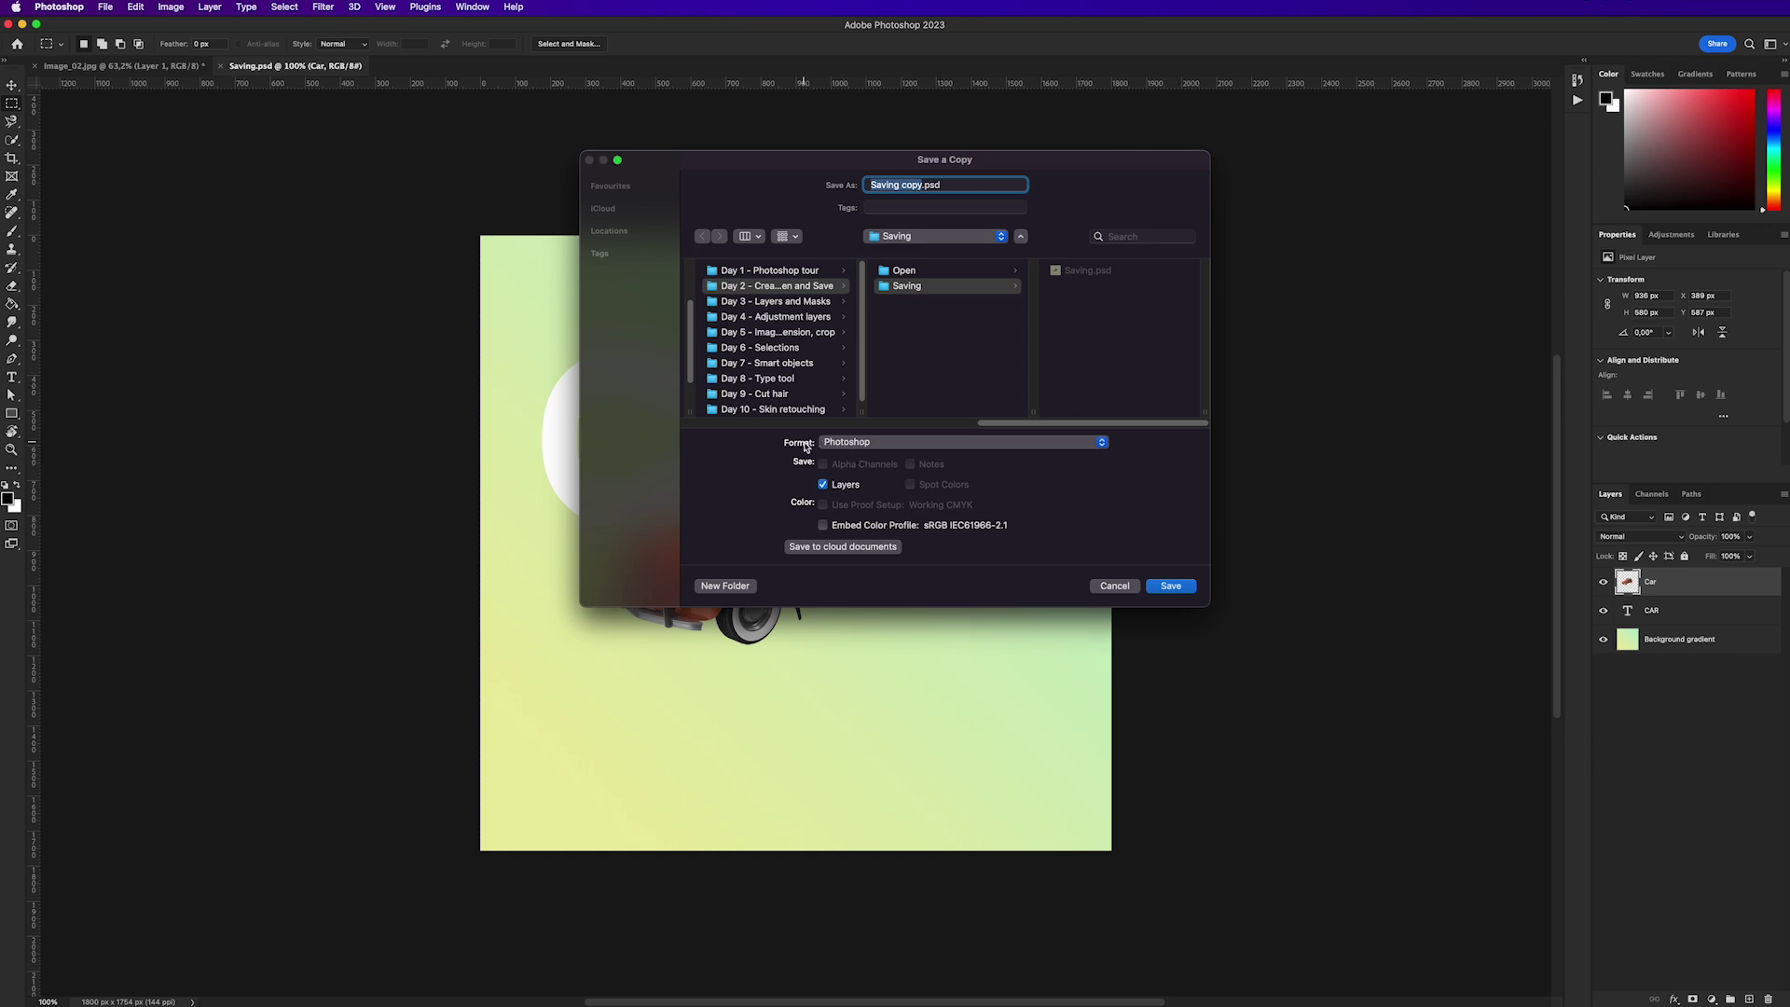
pyautogui.click(938, 444)
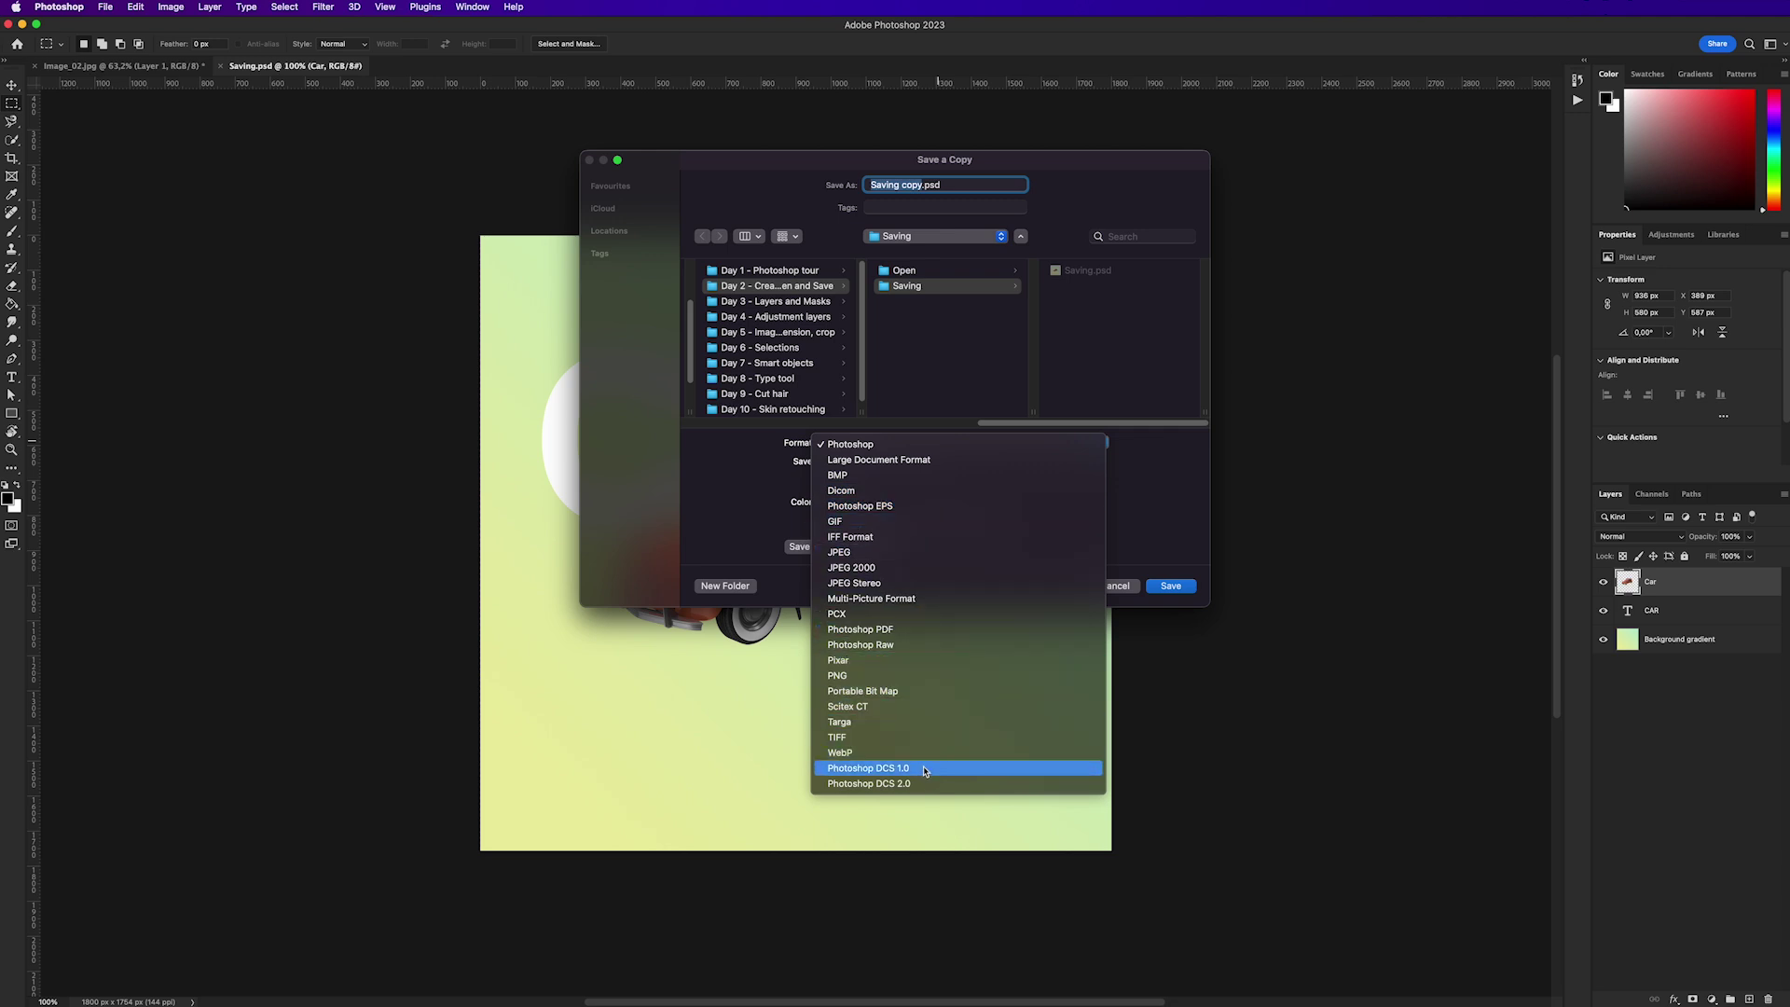
pyautogui.click(926, 553)
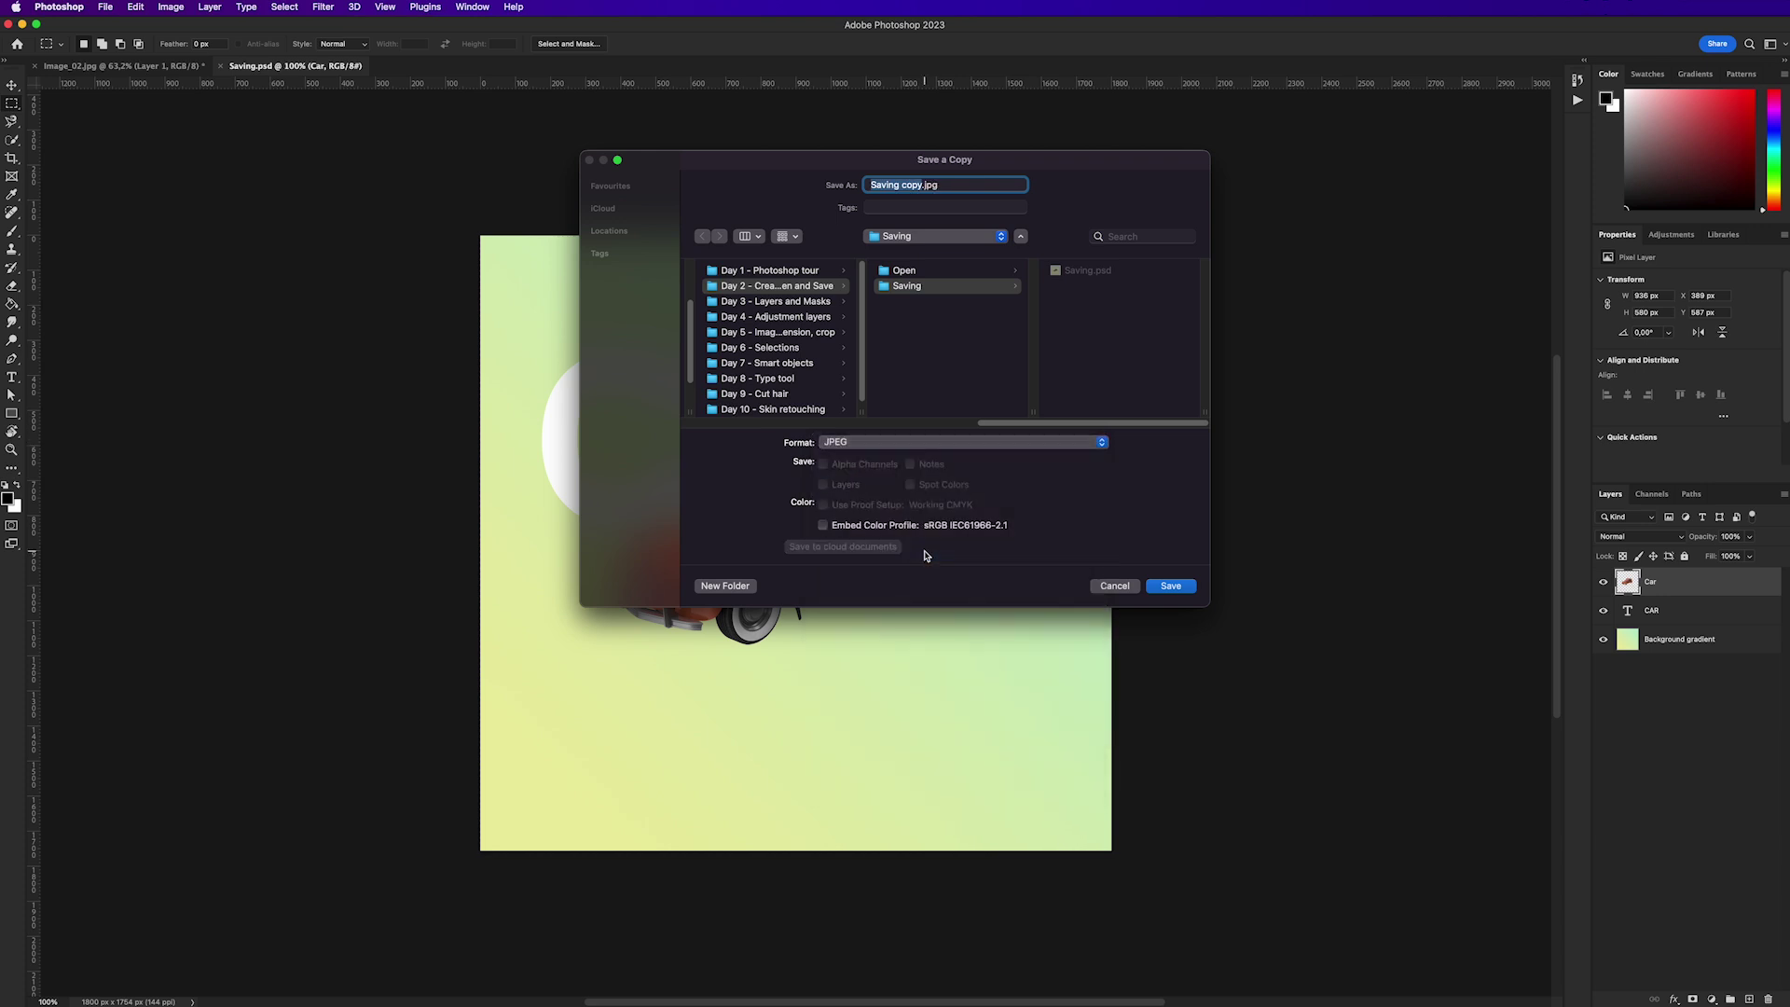
pyautogui.click(900, 184)
pyautogui.moveTo(938, 184); pyautogui.dragTo(860, 186)
pyautogui.click(1170, 586)
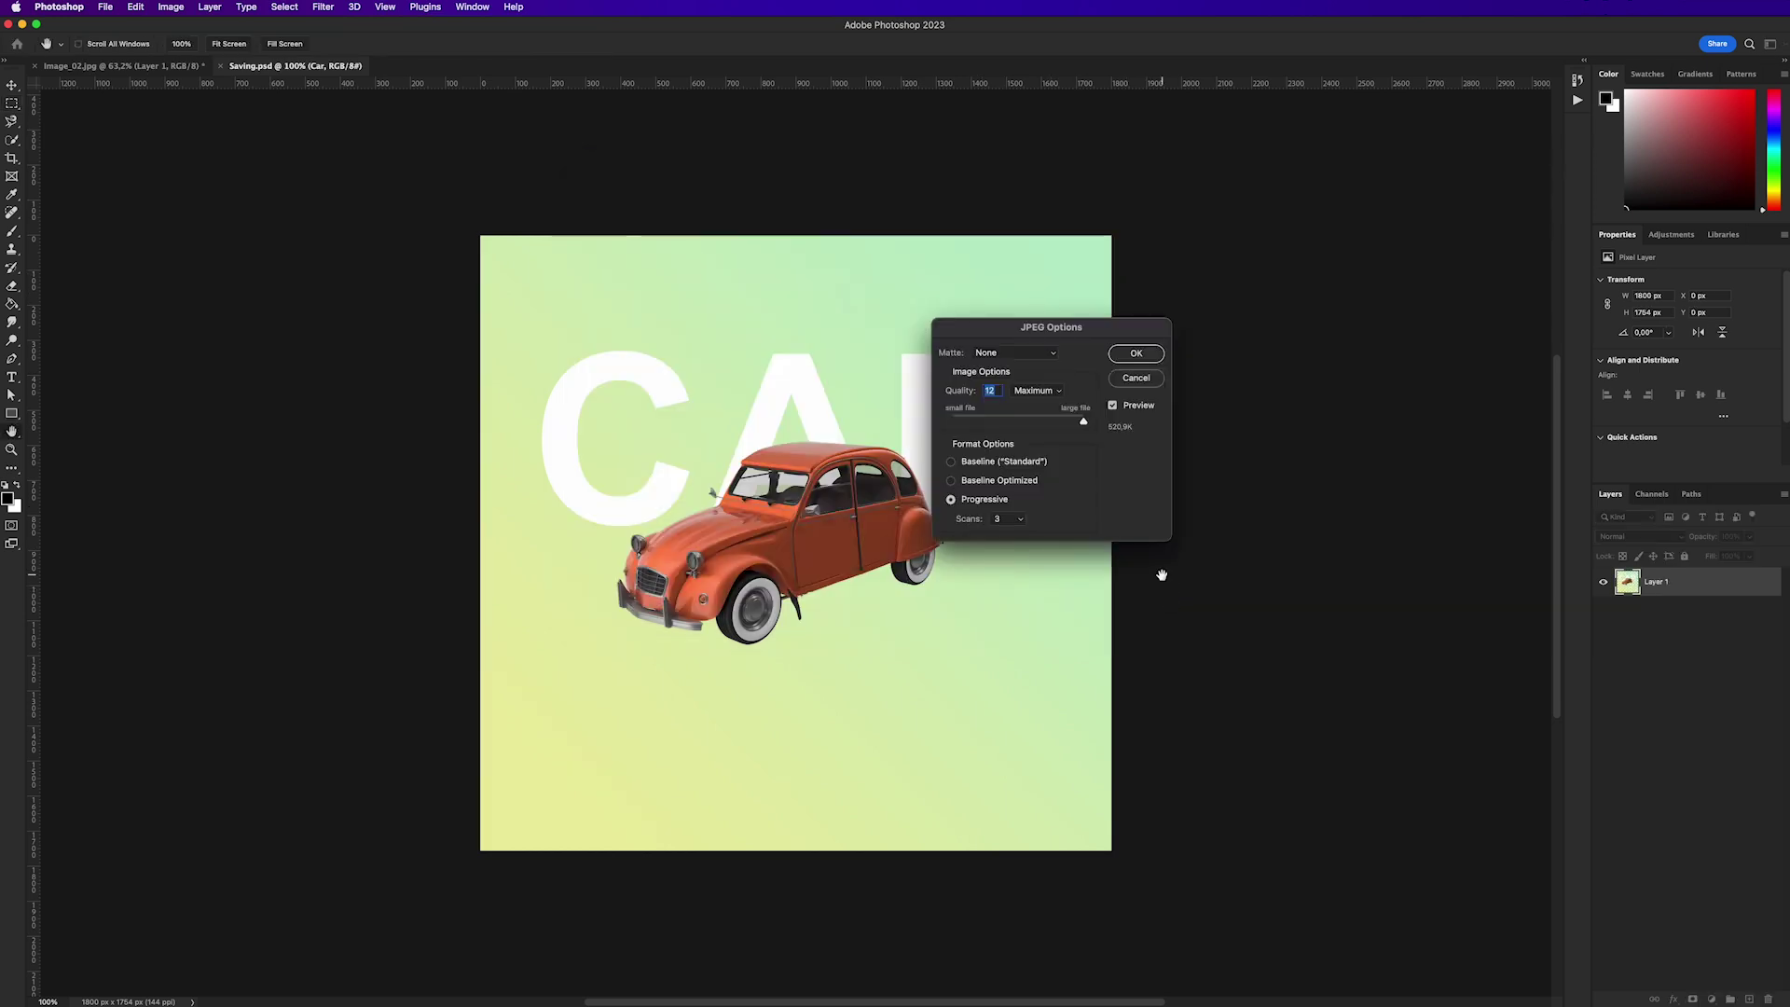
# Lower the JPEG quality to 6 (Medium) and confirm the options to write the file.
pyautogui.moveTo(1071, 326); pyautogui.dragTo(847, 389)
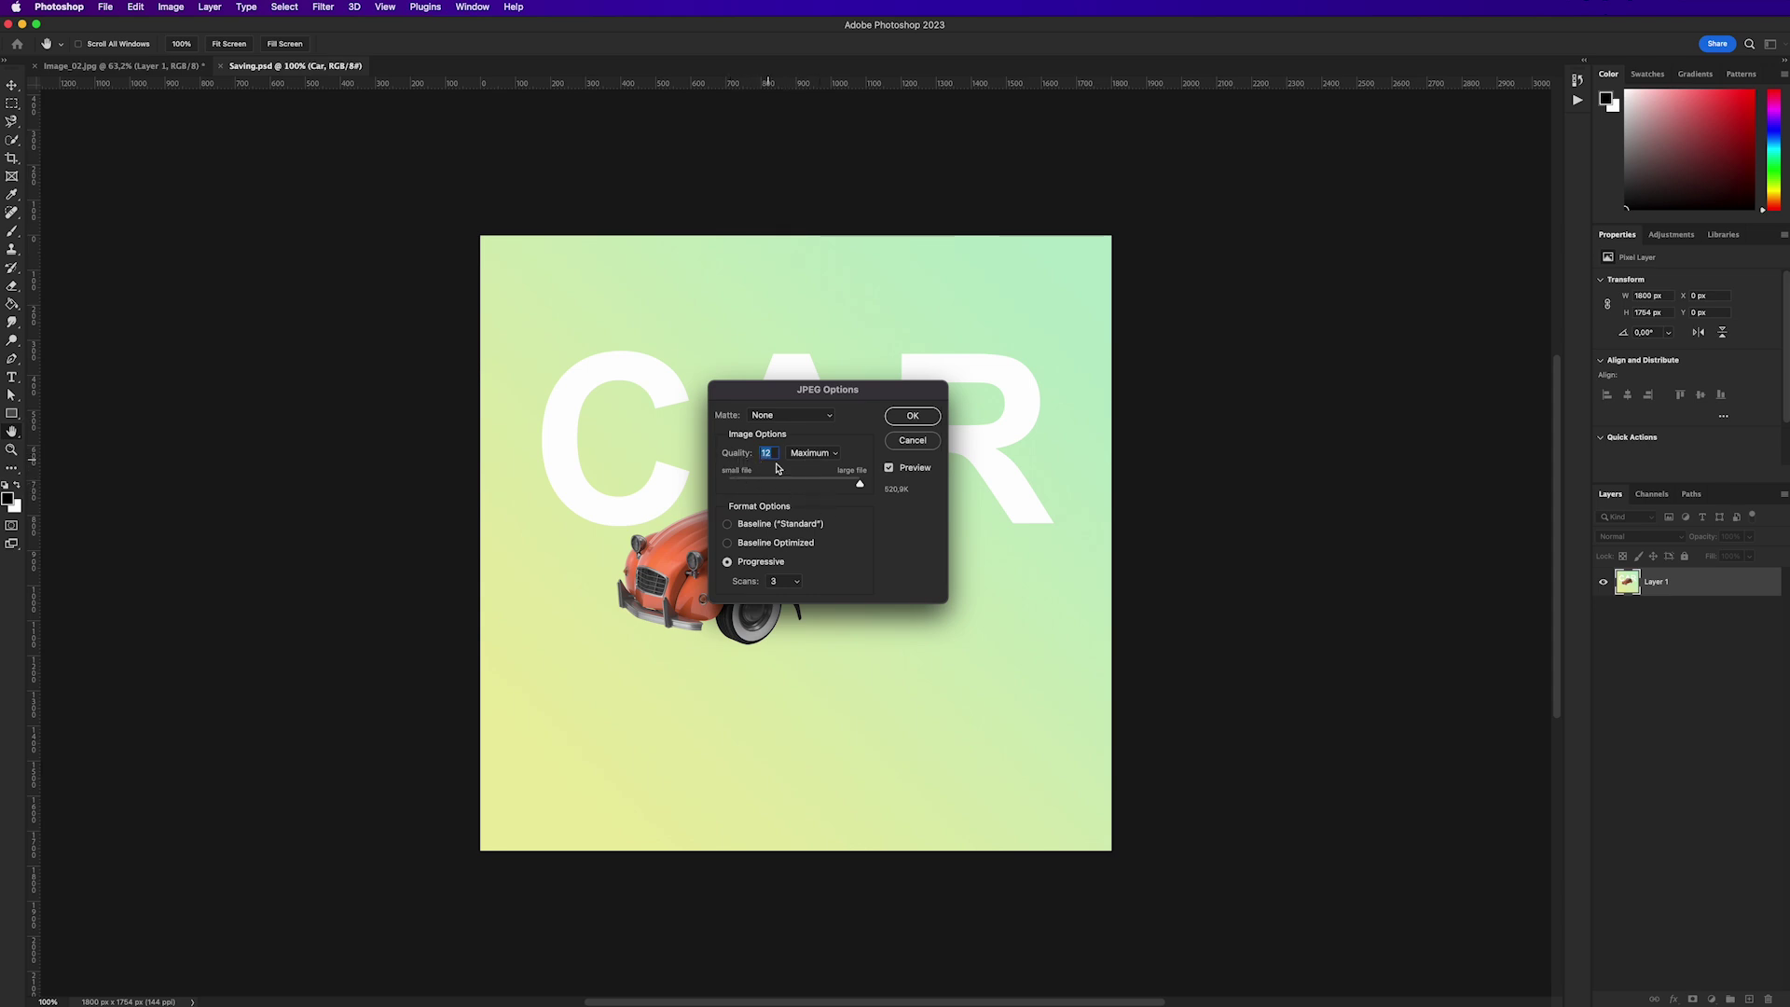
pyautogui.moveTo(859, 484); pyautogui.dragTo(756, 483)
pyautogui.moveTo(755, 484); pyautogui.dragTo(813, 486)
pyautogui.click(914, 420)
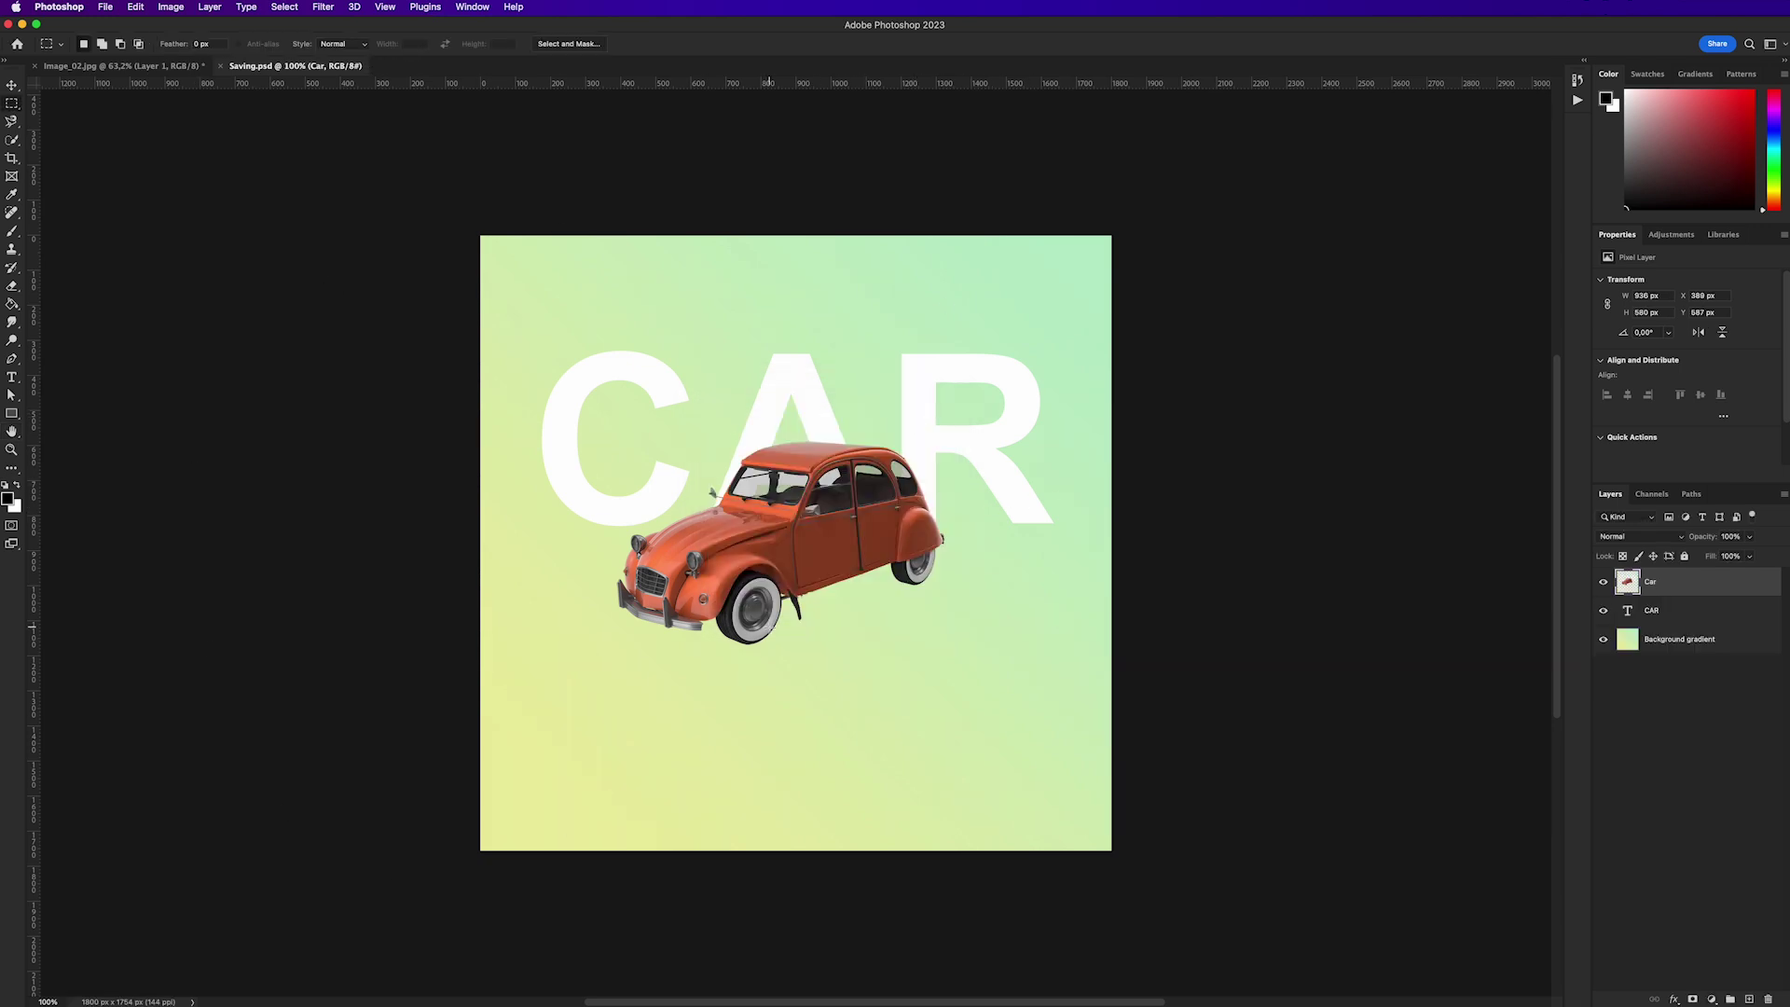
pyautogui.press('super+Tab')
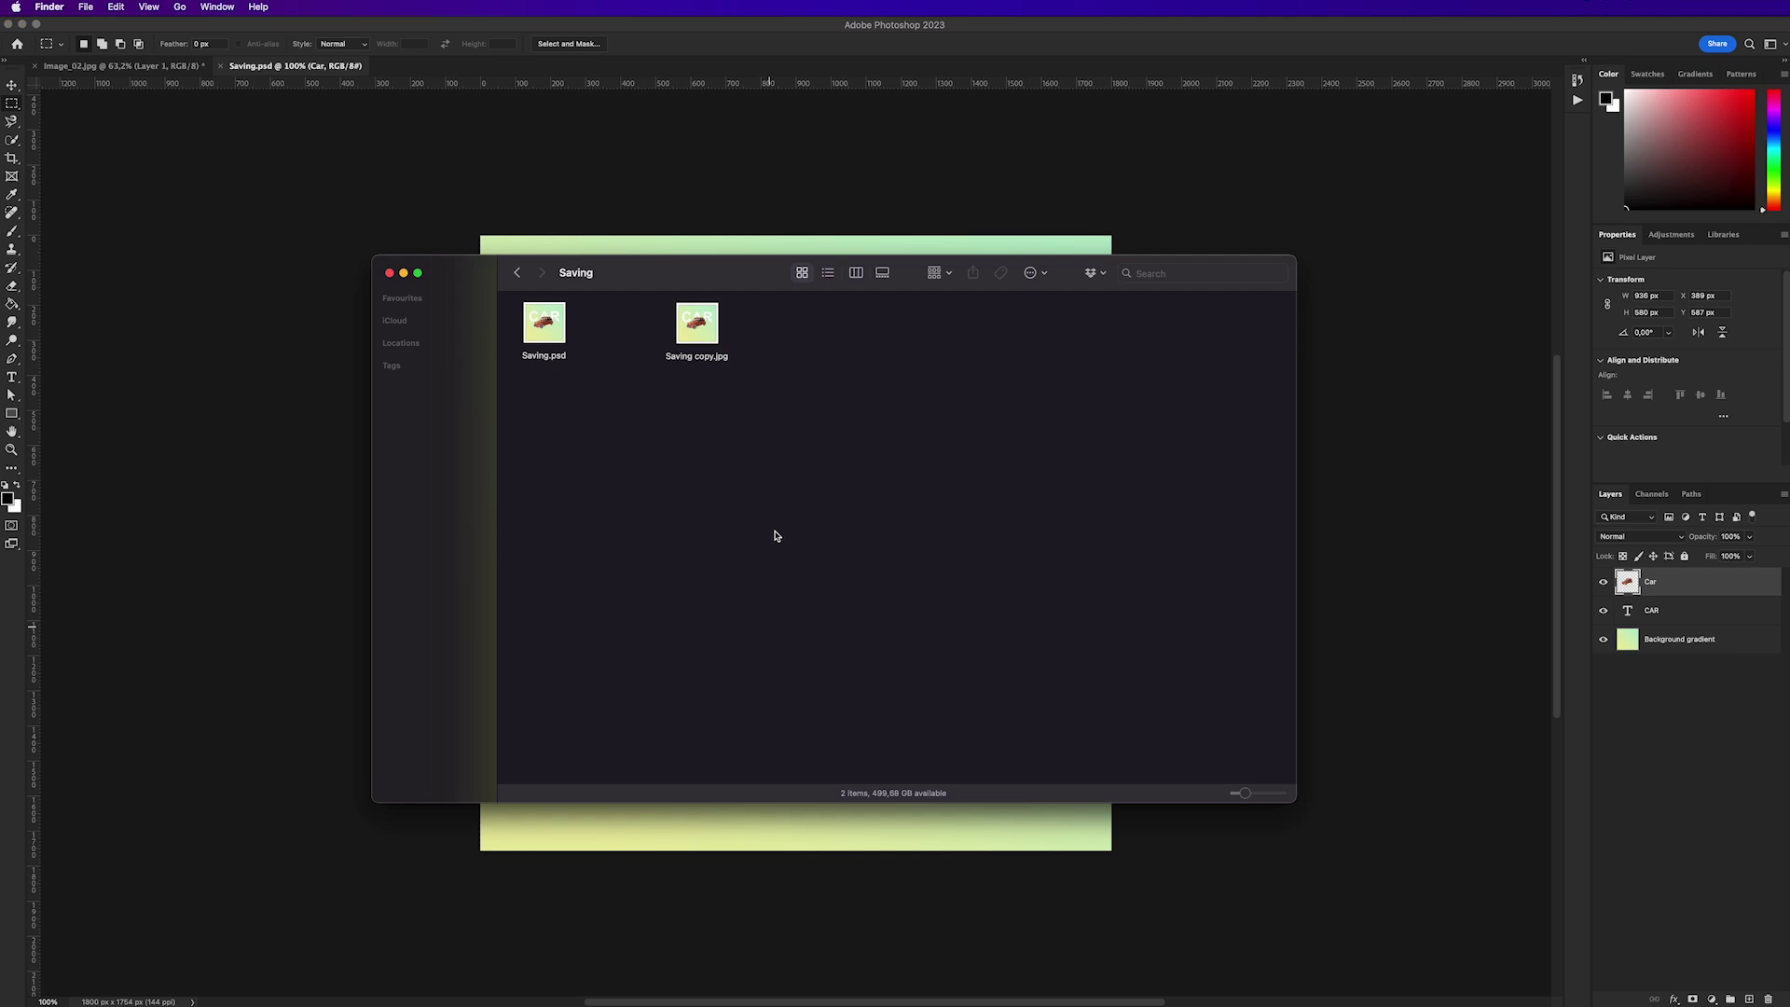
pyautogui.click(701, 322)
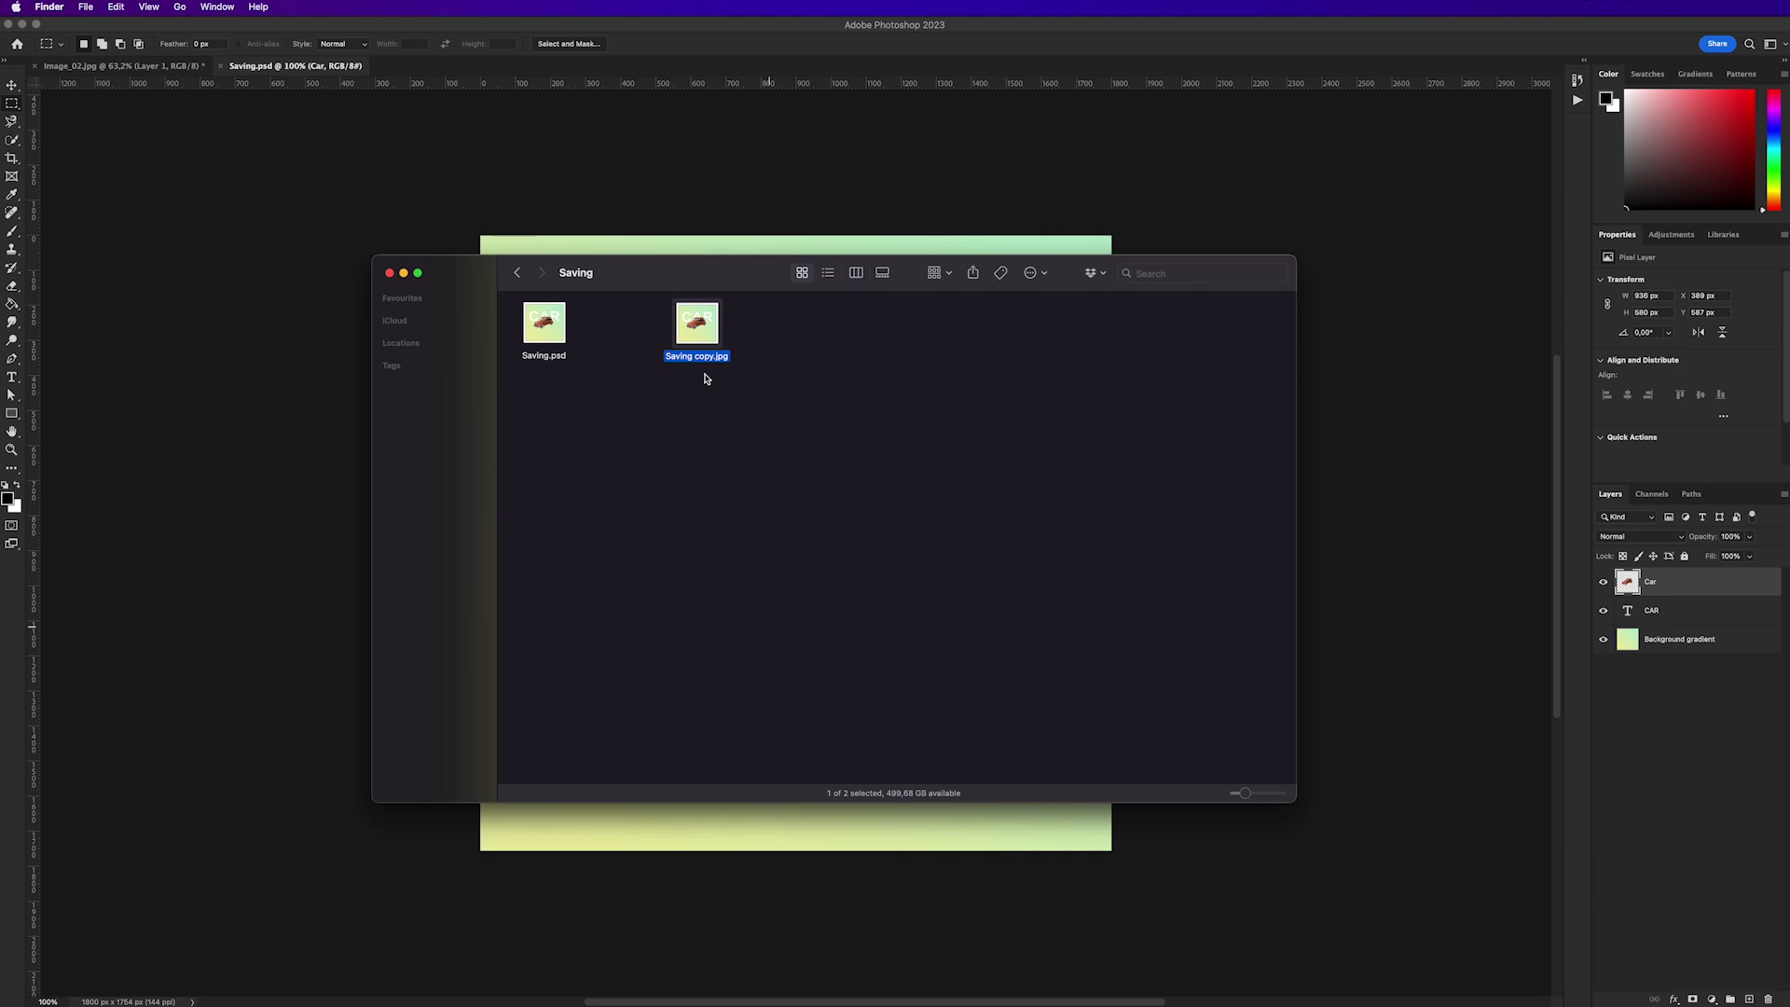
pyautogui.click(292, 562)
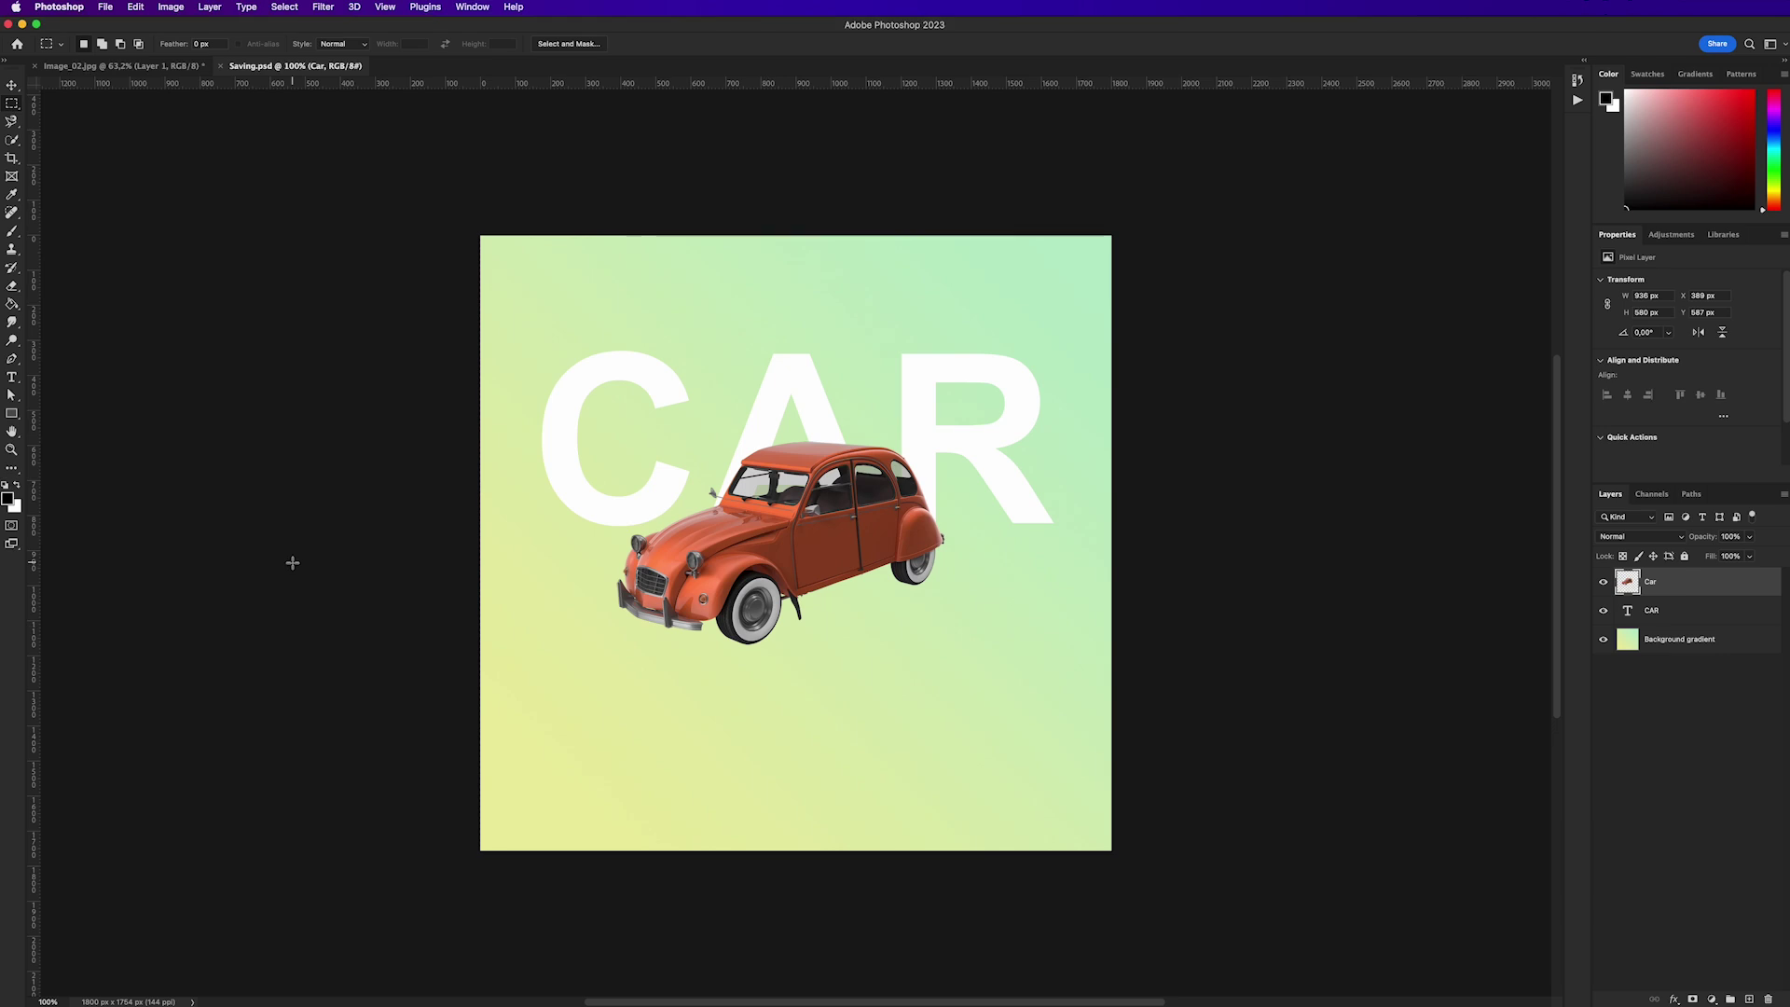
pyautogui.click(1681, 725)
pyautogui.click(1692, 623)
pyautogui.click(1695, 642)
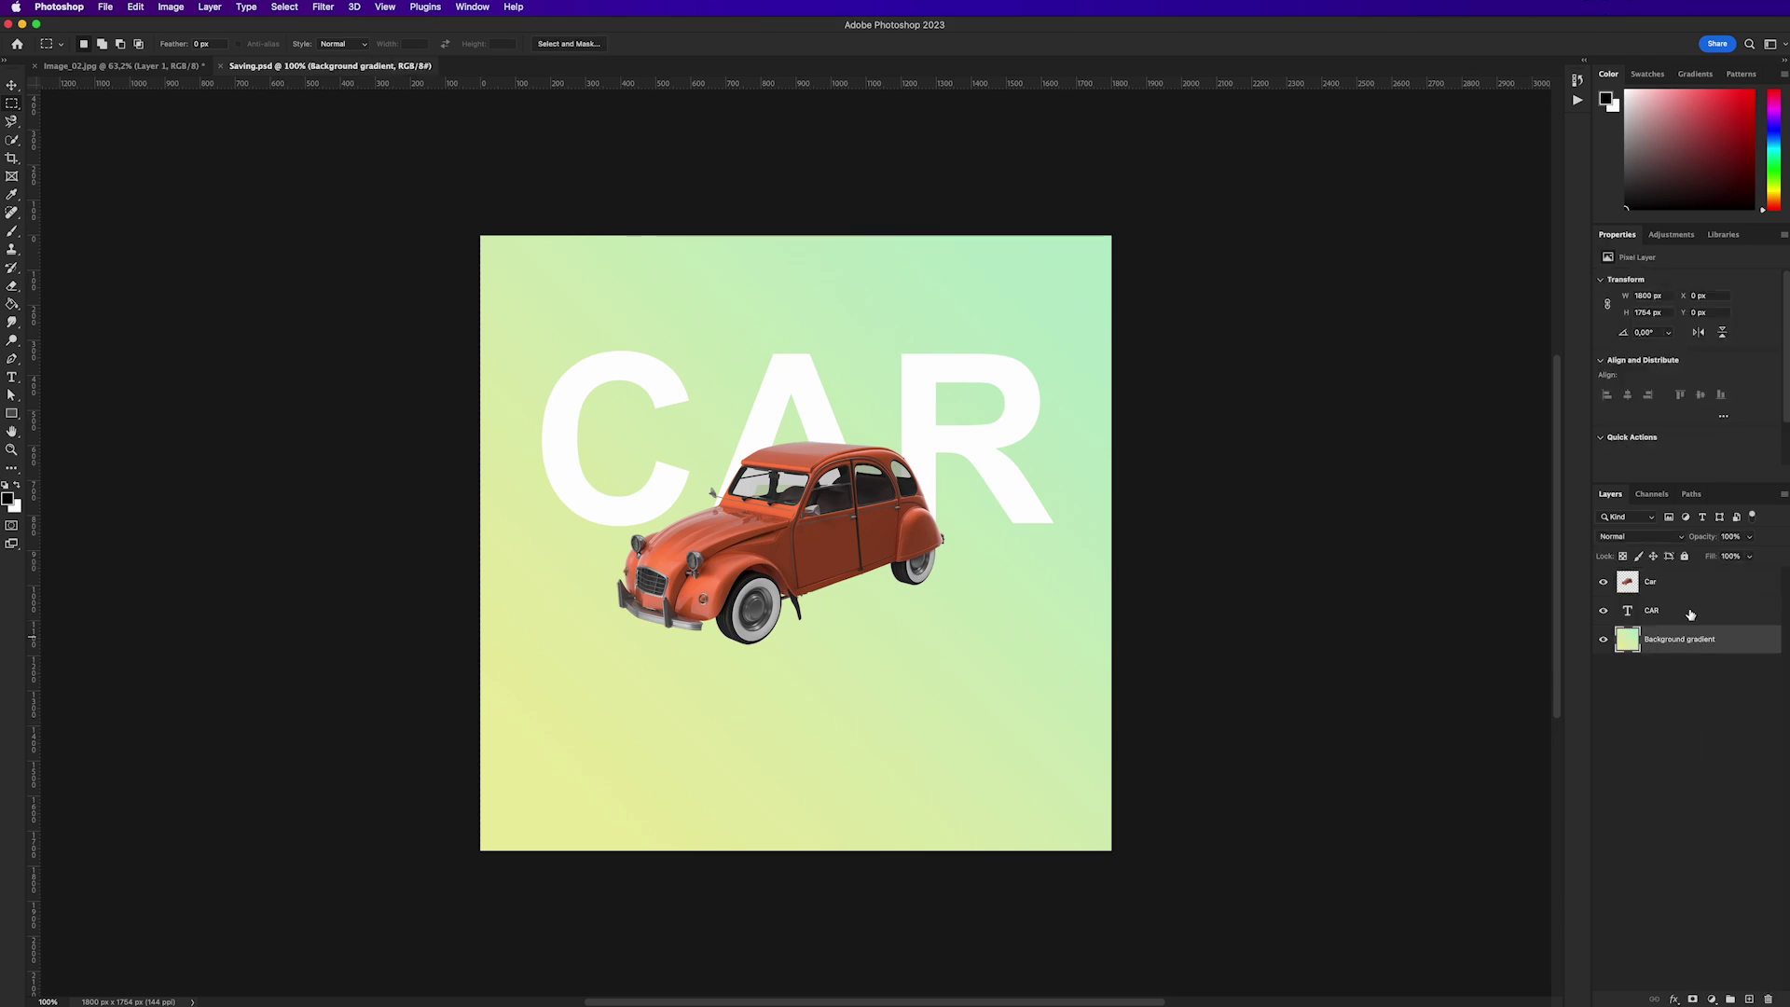
pyautogui.click(1690, 615)
pyautogui.click(1692, 589)
pyautogui.click(1693, 743)
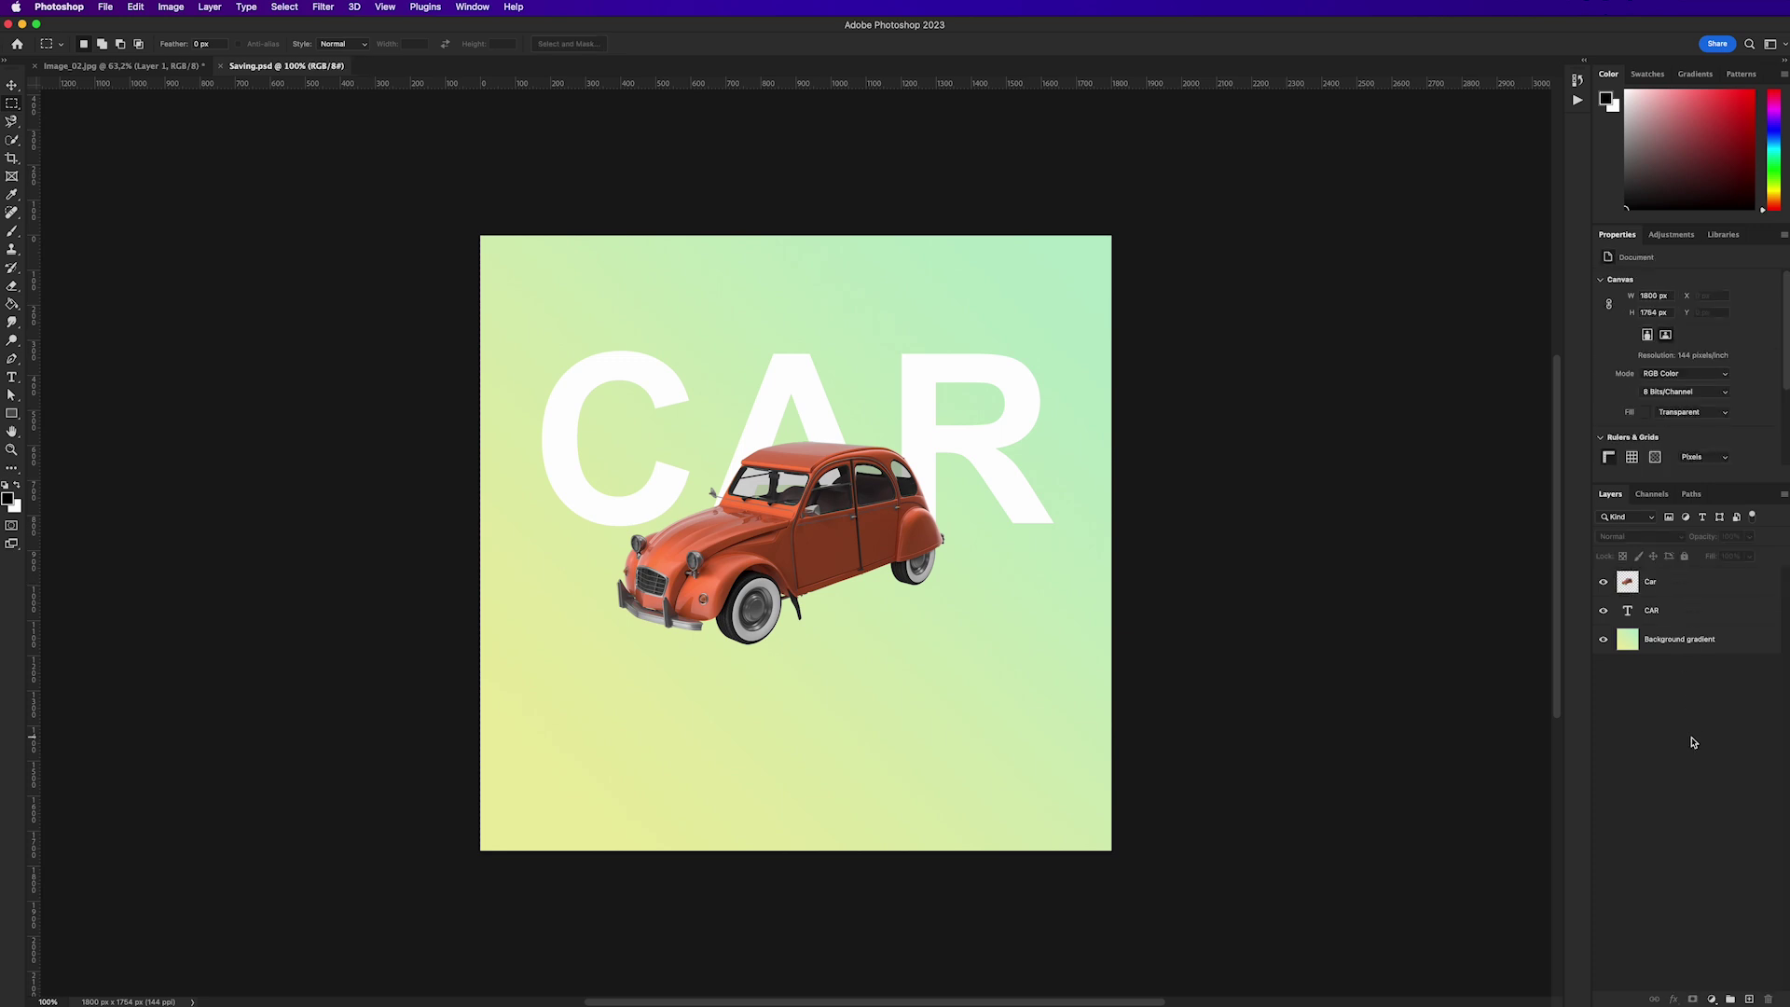
# Quick Look Saving copy.jpg in Finder, then drag it into Photoshop to open it.
pyautogui.press('super+Tab')
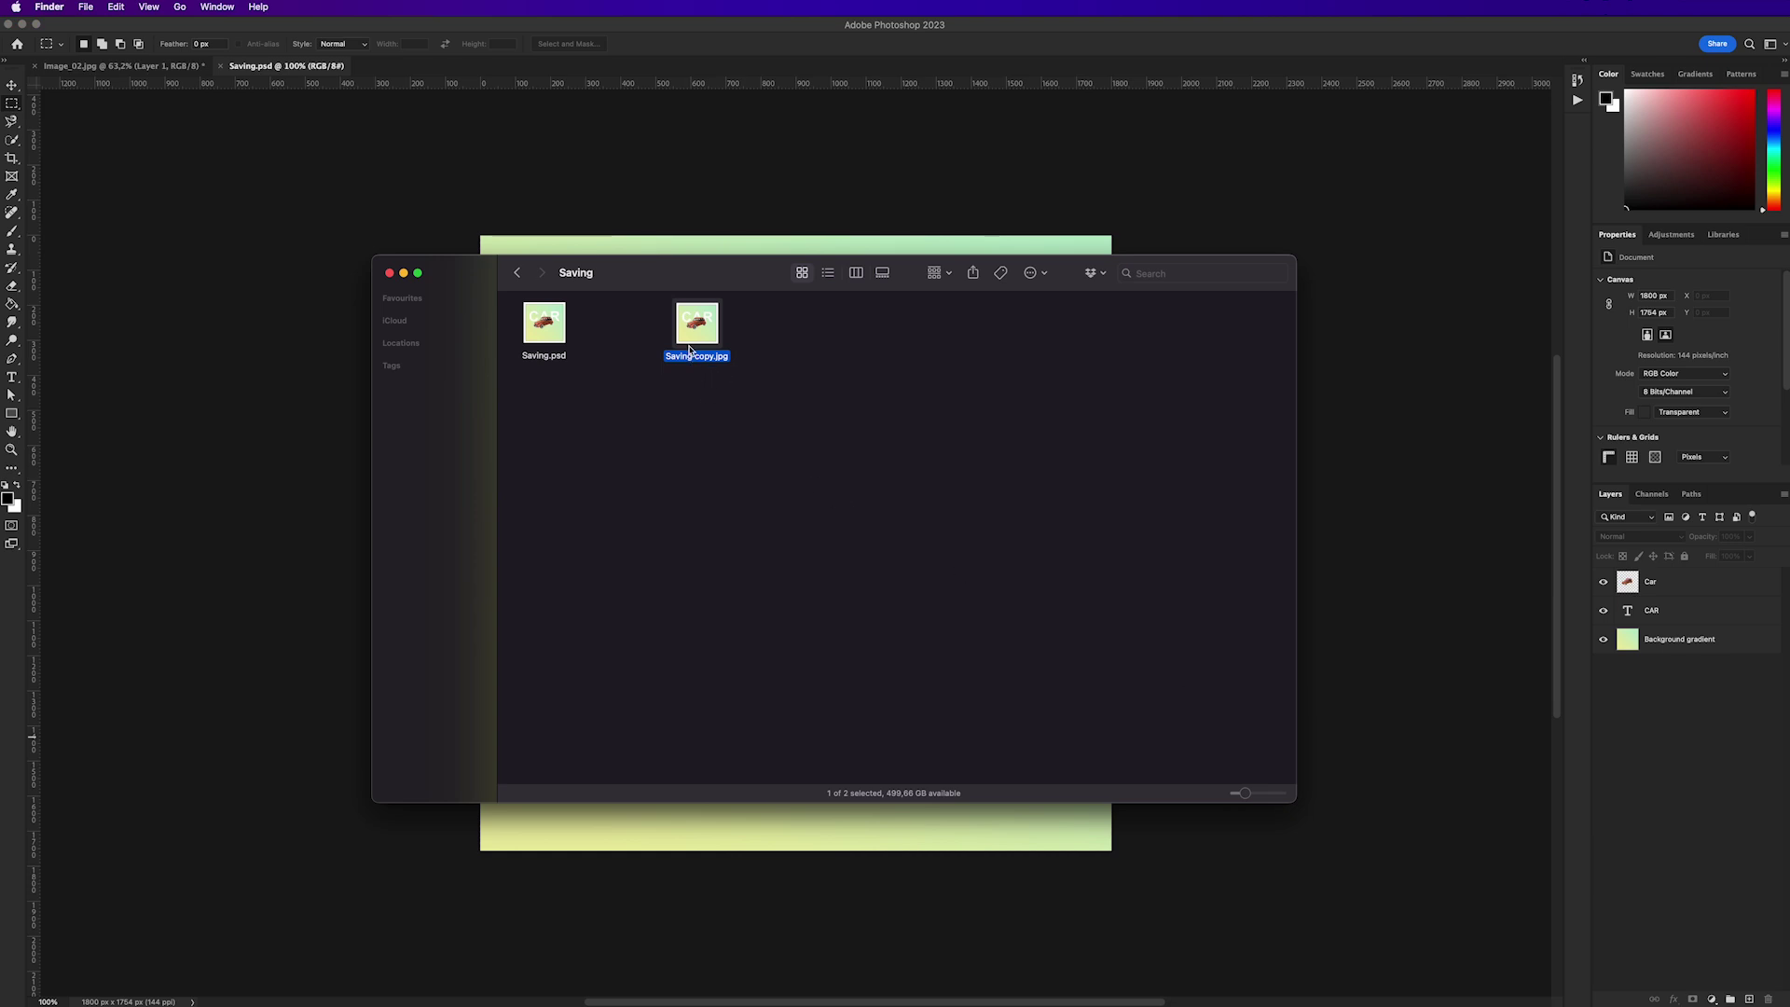
pyautogui.press('space')
pyautogui.press('space')
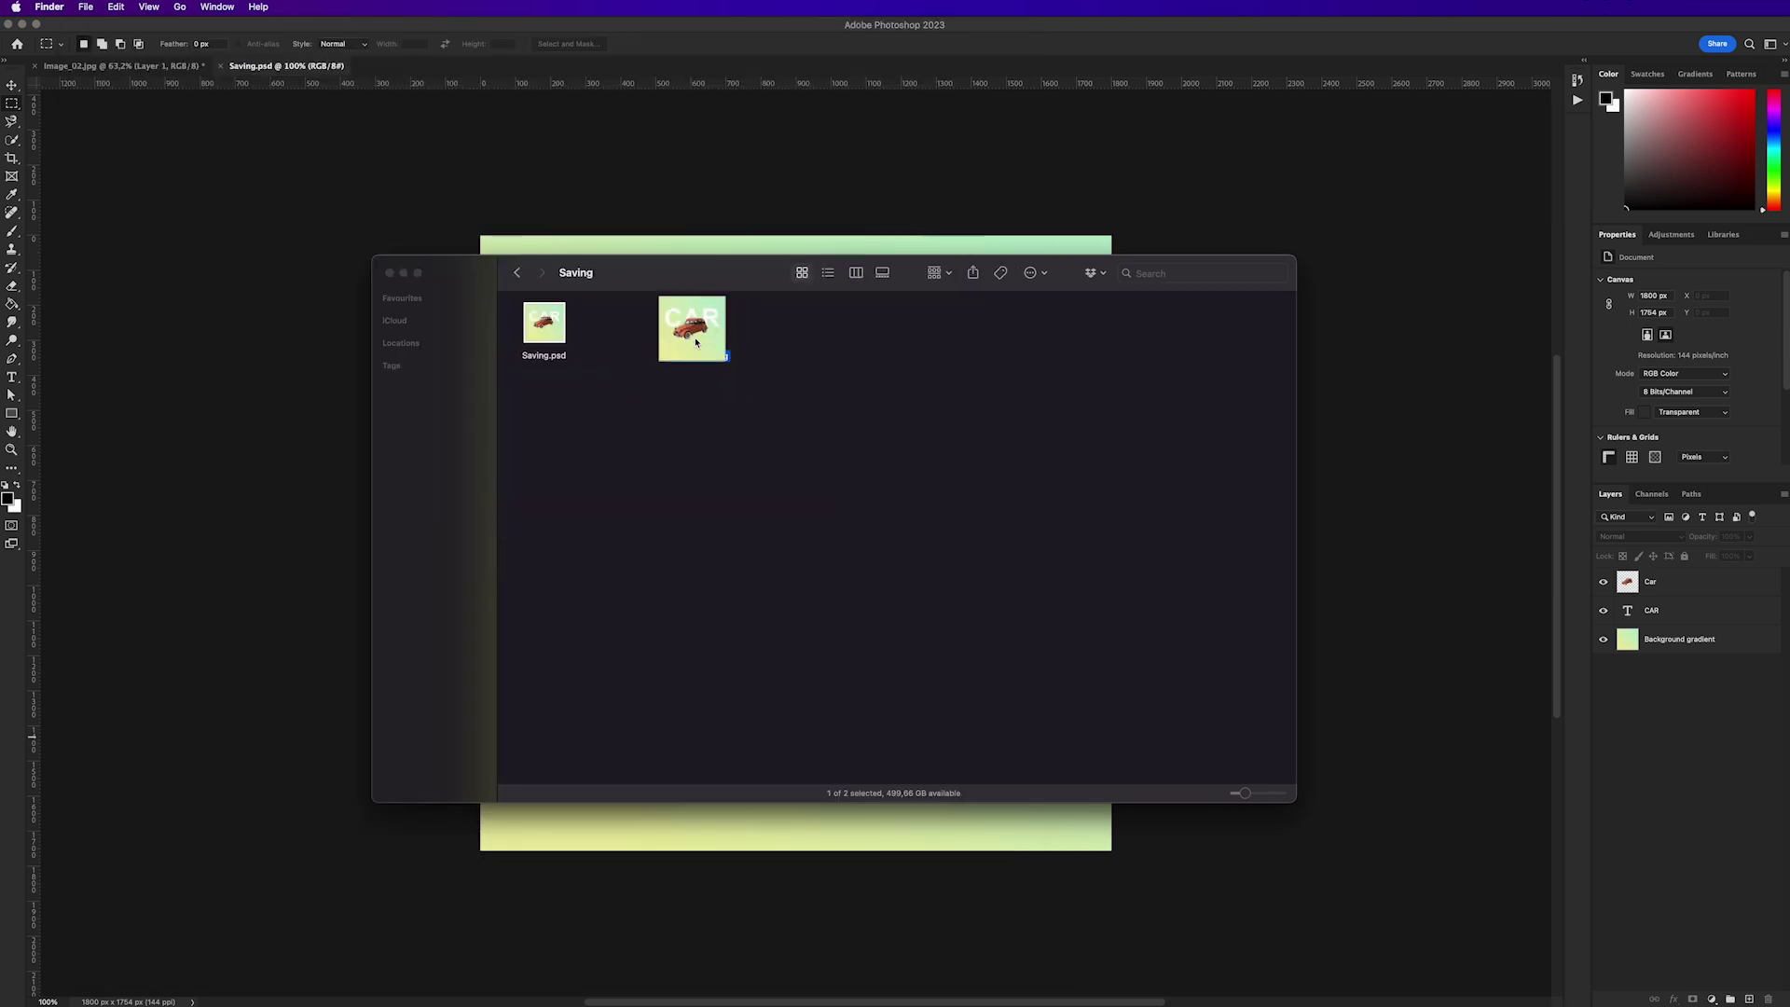
pyautogui.moveTo(696, 322); pyautogui.dragTo(458, 67)
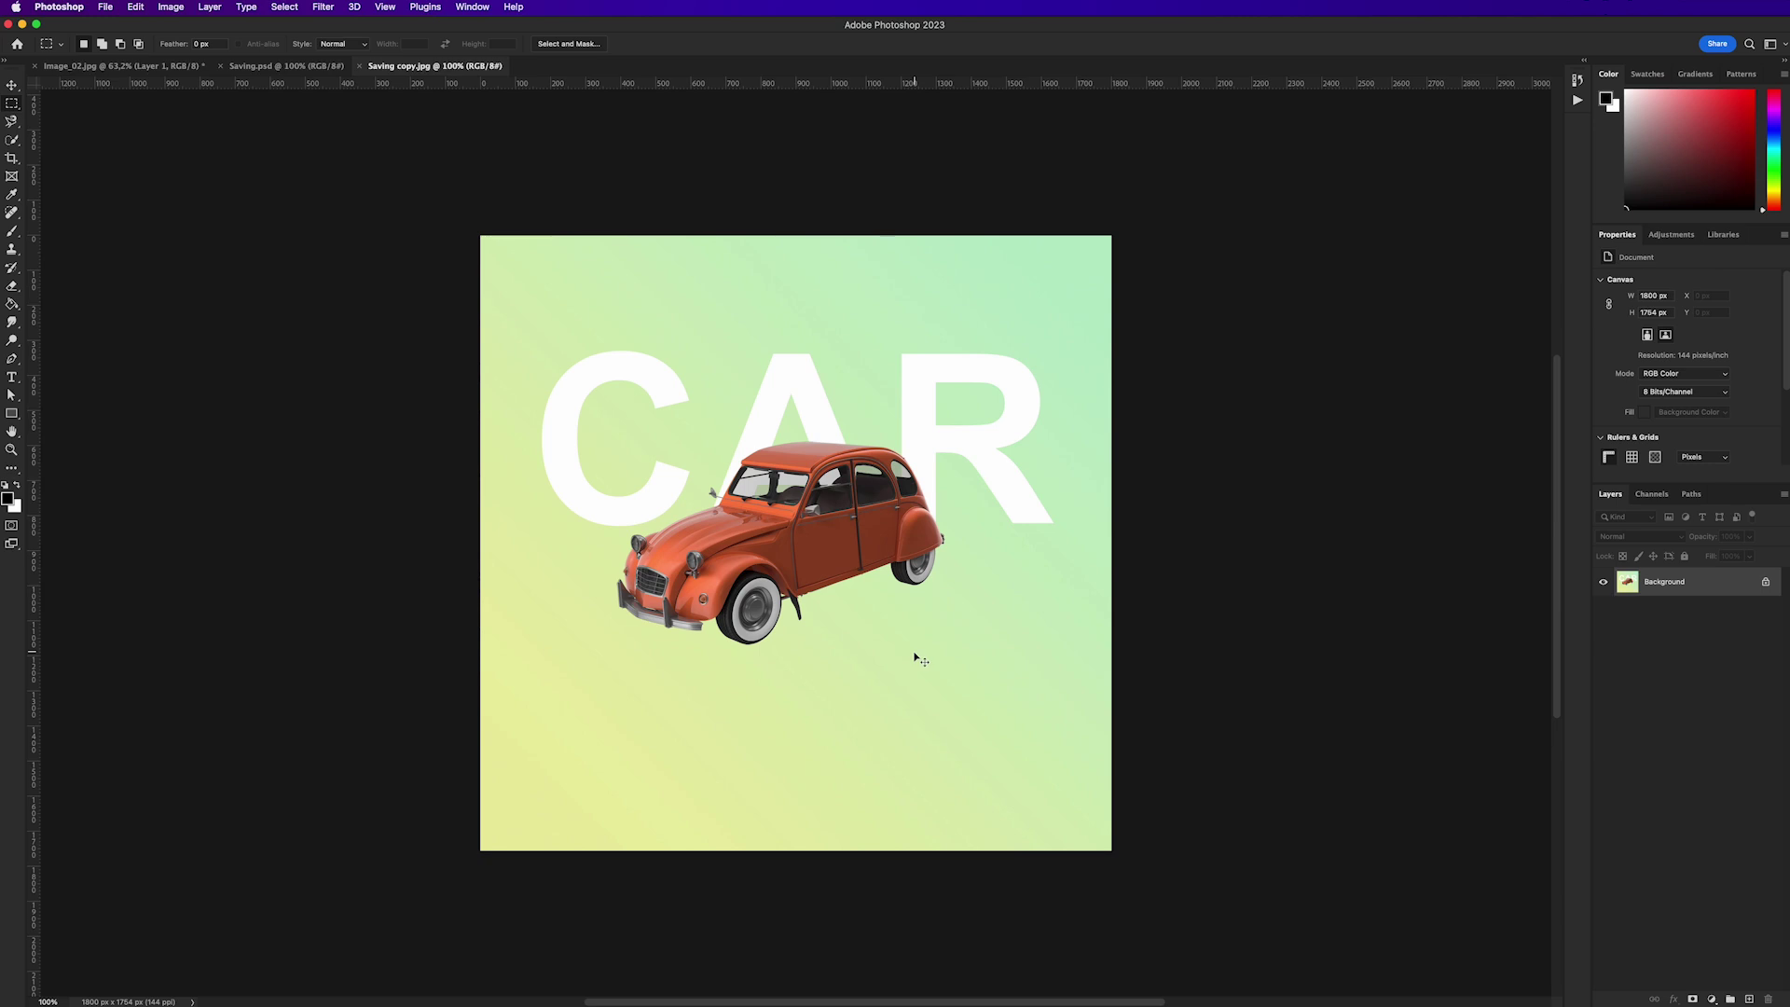
pyautogui.press('super+alt+i')
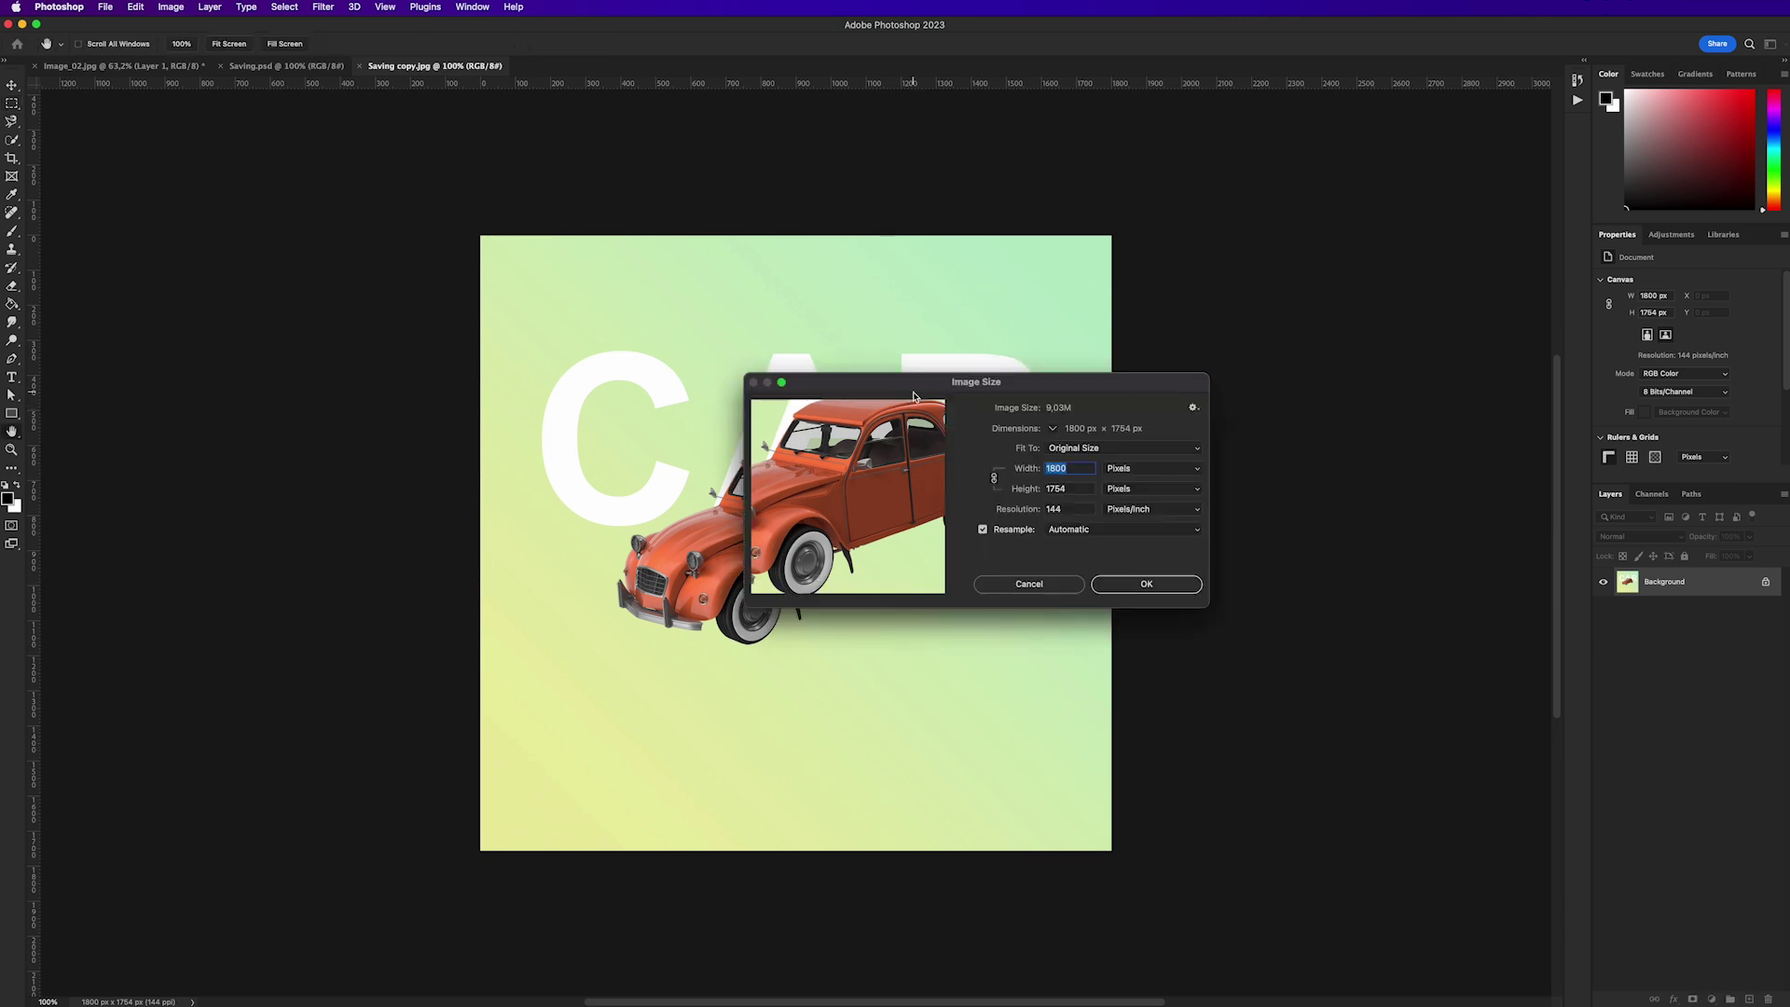
pyautogui.moveTo(913, 382); pyautogui.dragTo(779, 376)
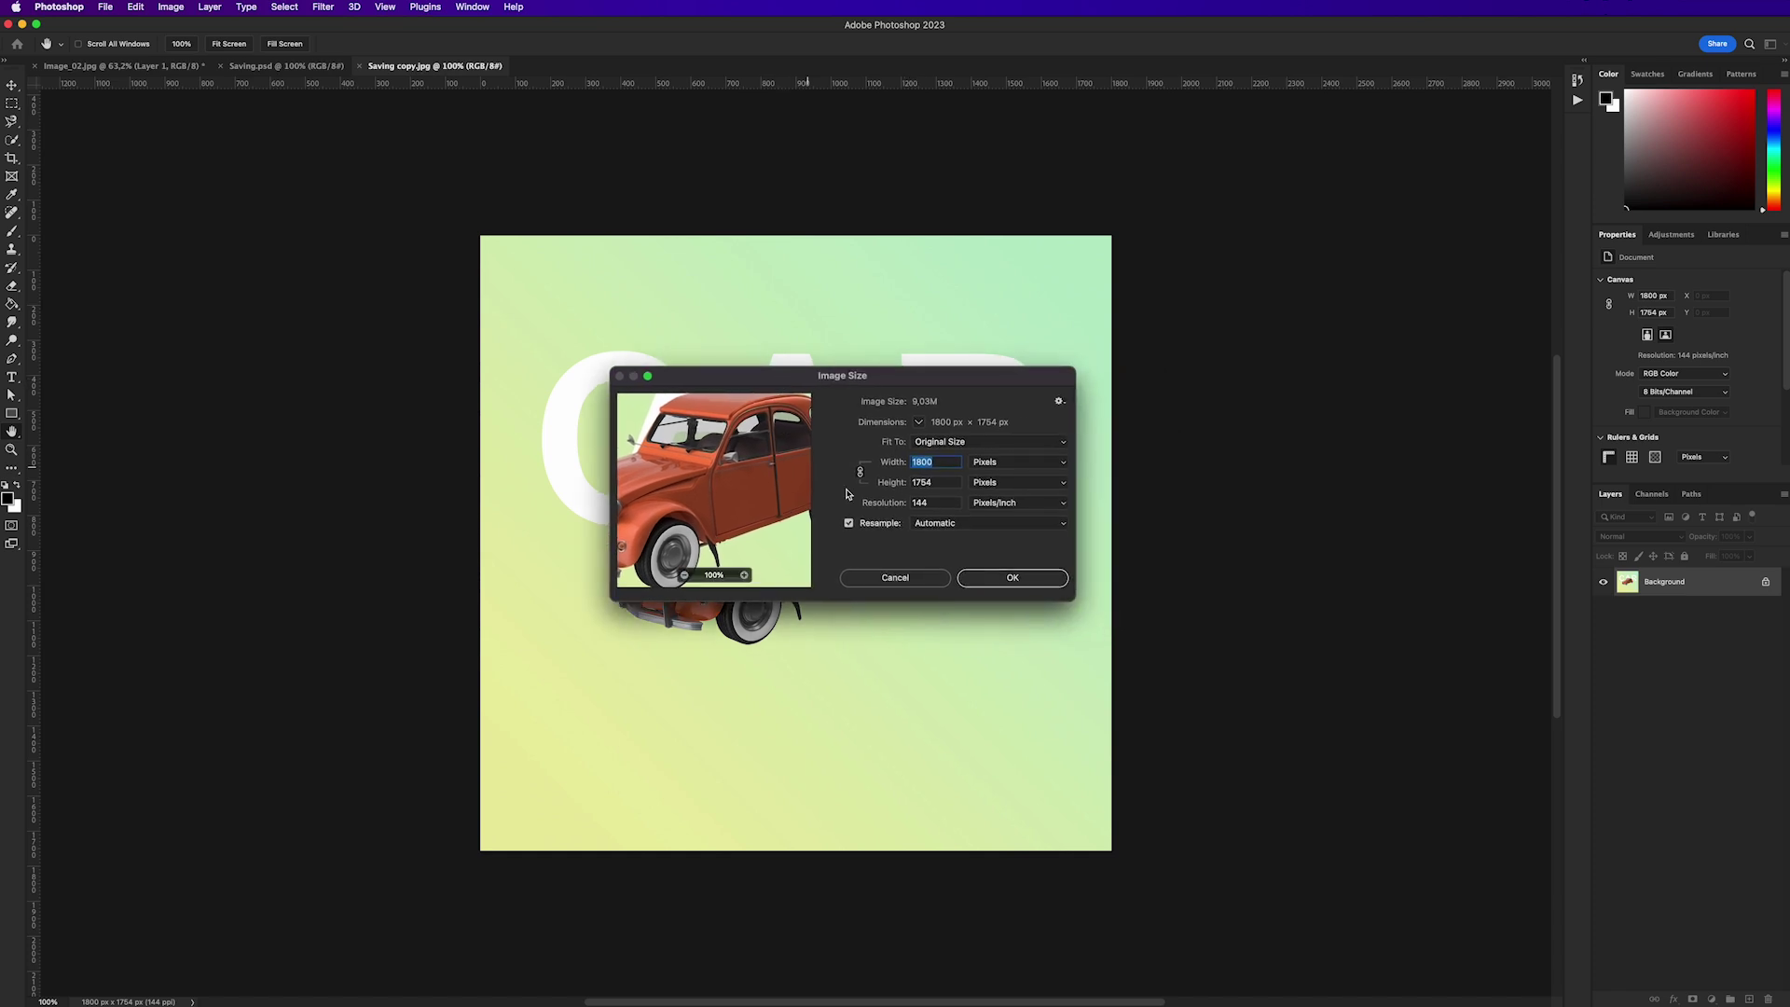
pyautogui.click(920, 577)
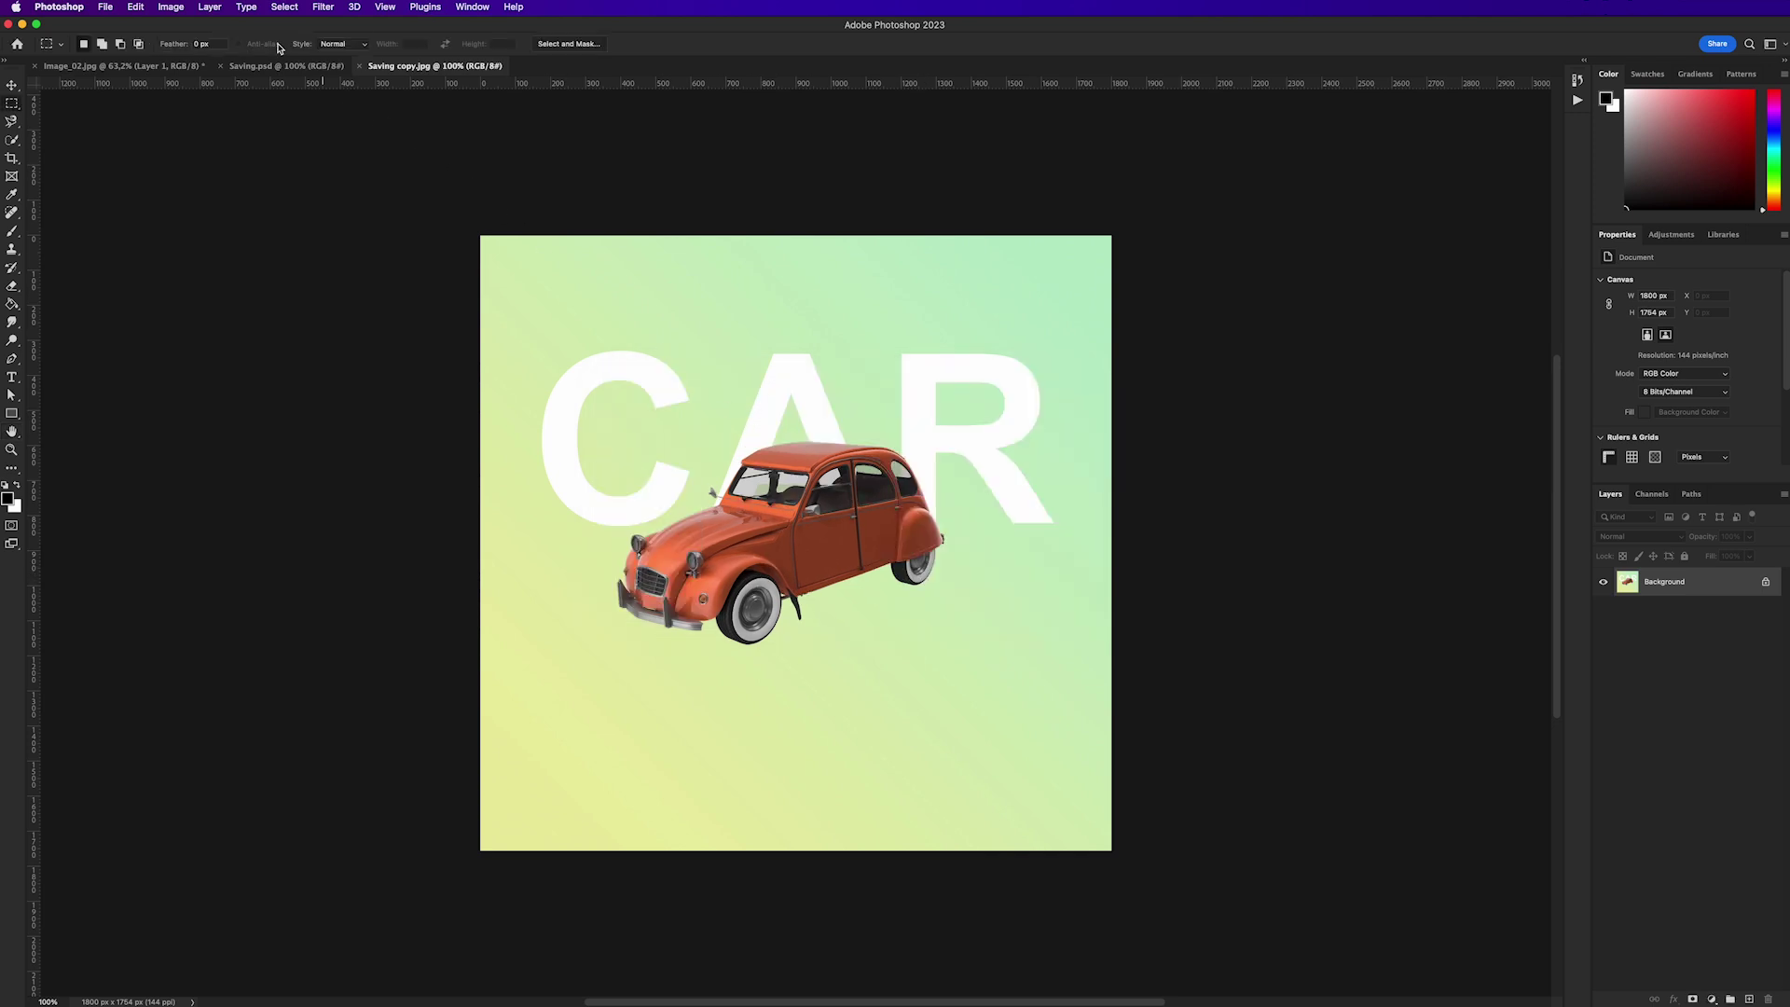
pyautogui.click(170, 7)
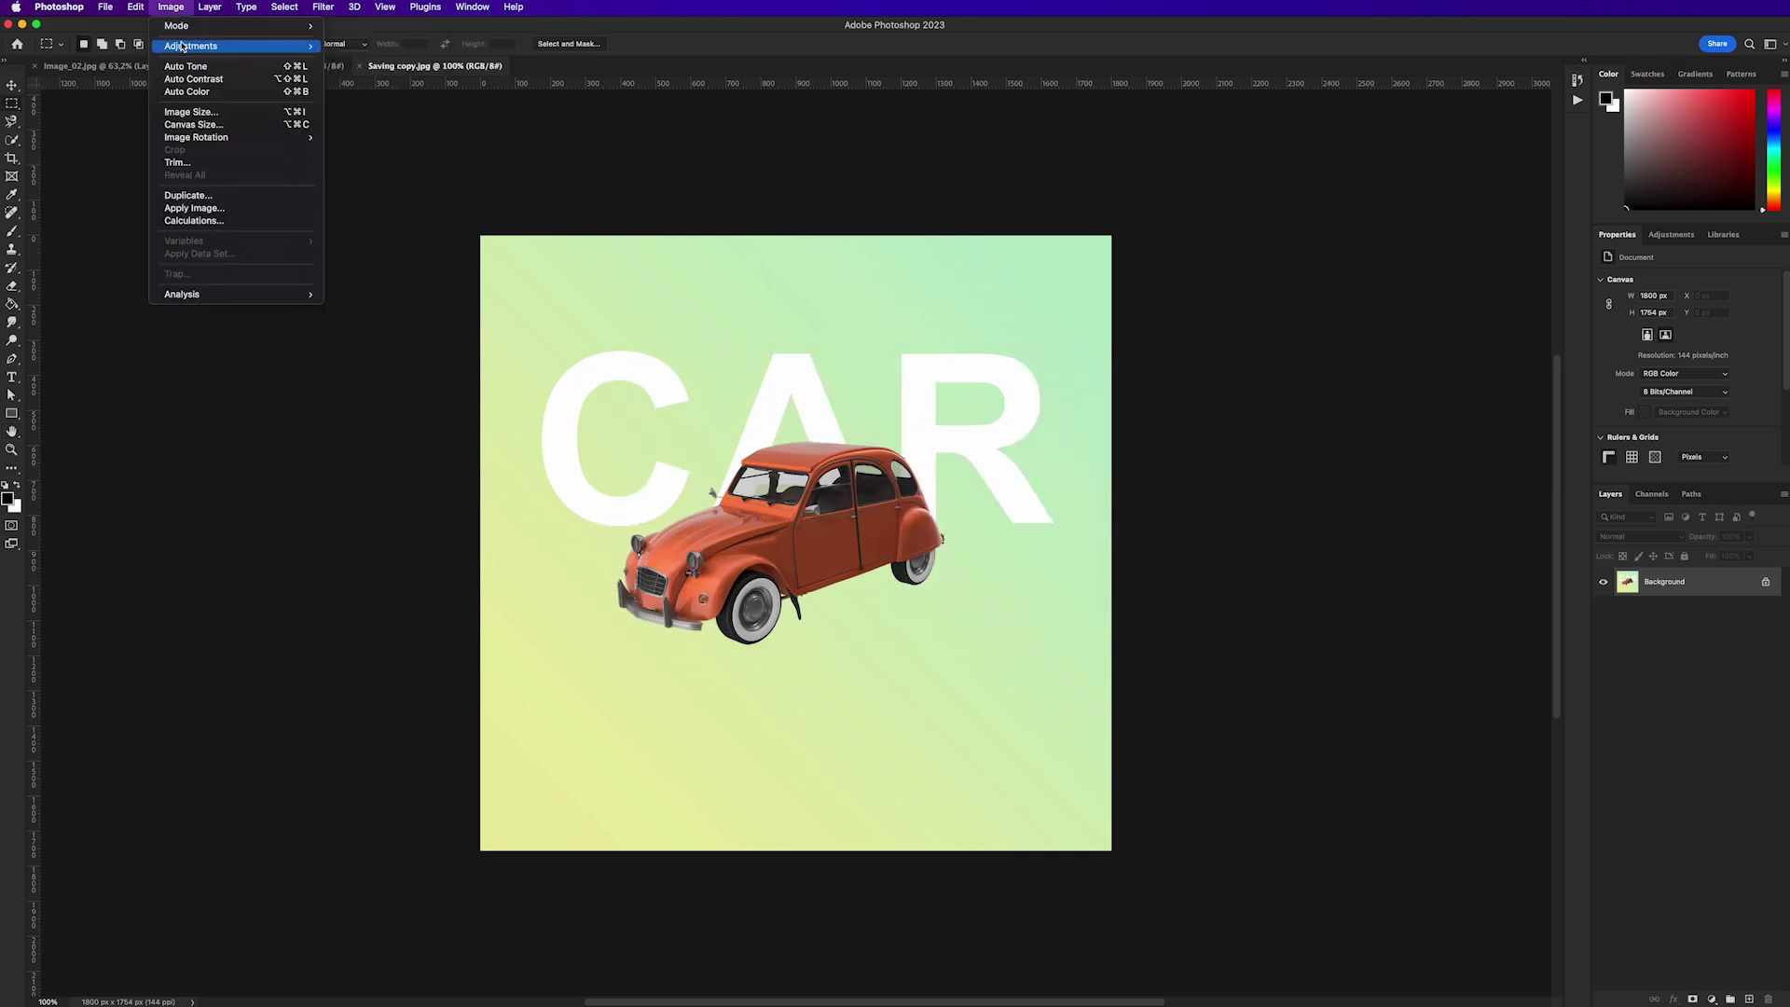
pyautogui.click(192, 112)
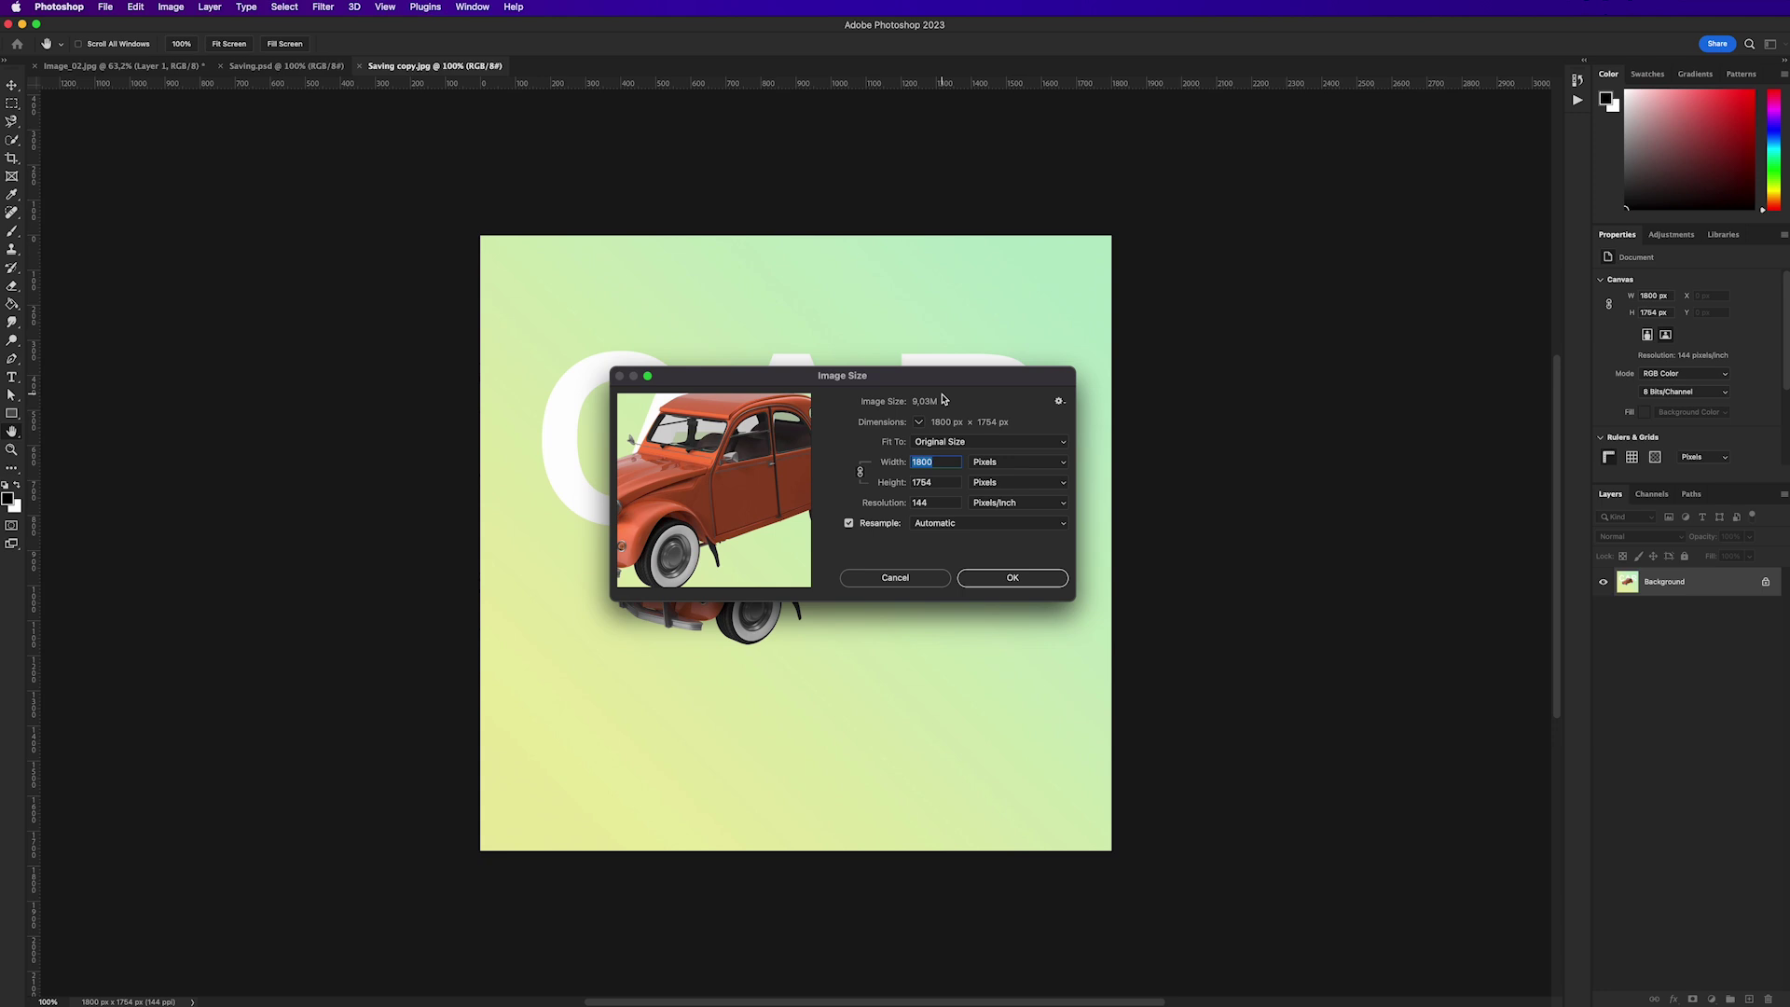
pyautogui.doubleClick(930, 502)
pyautogui.write('72')
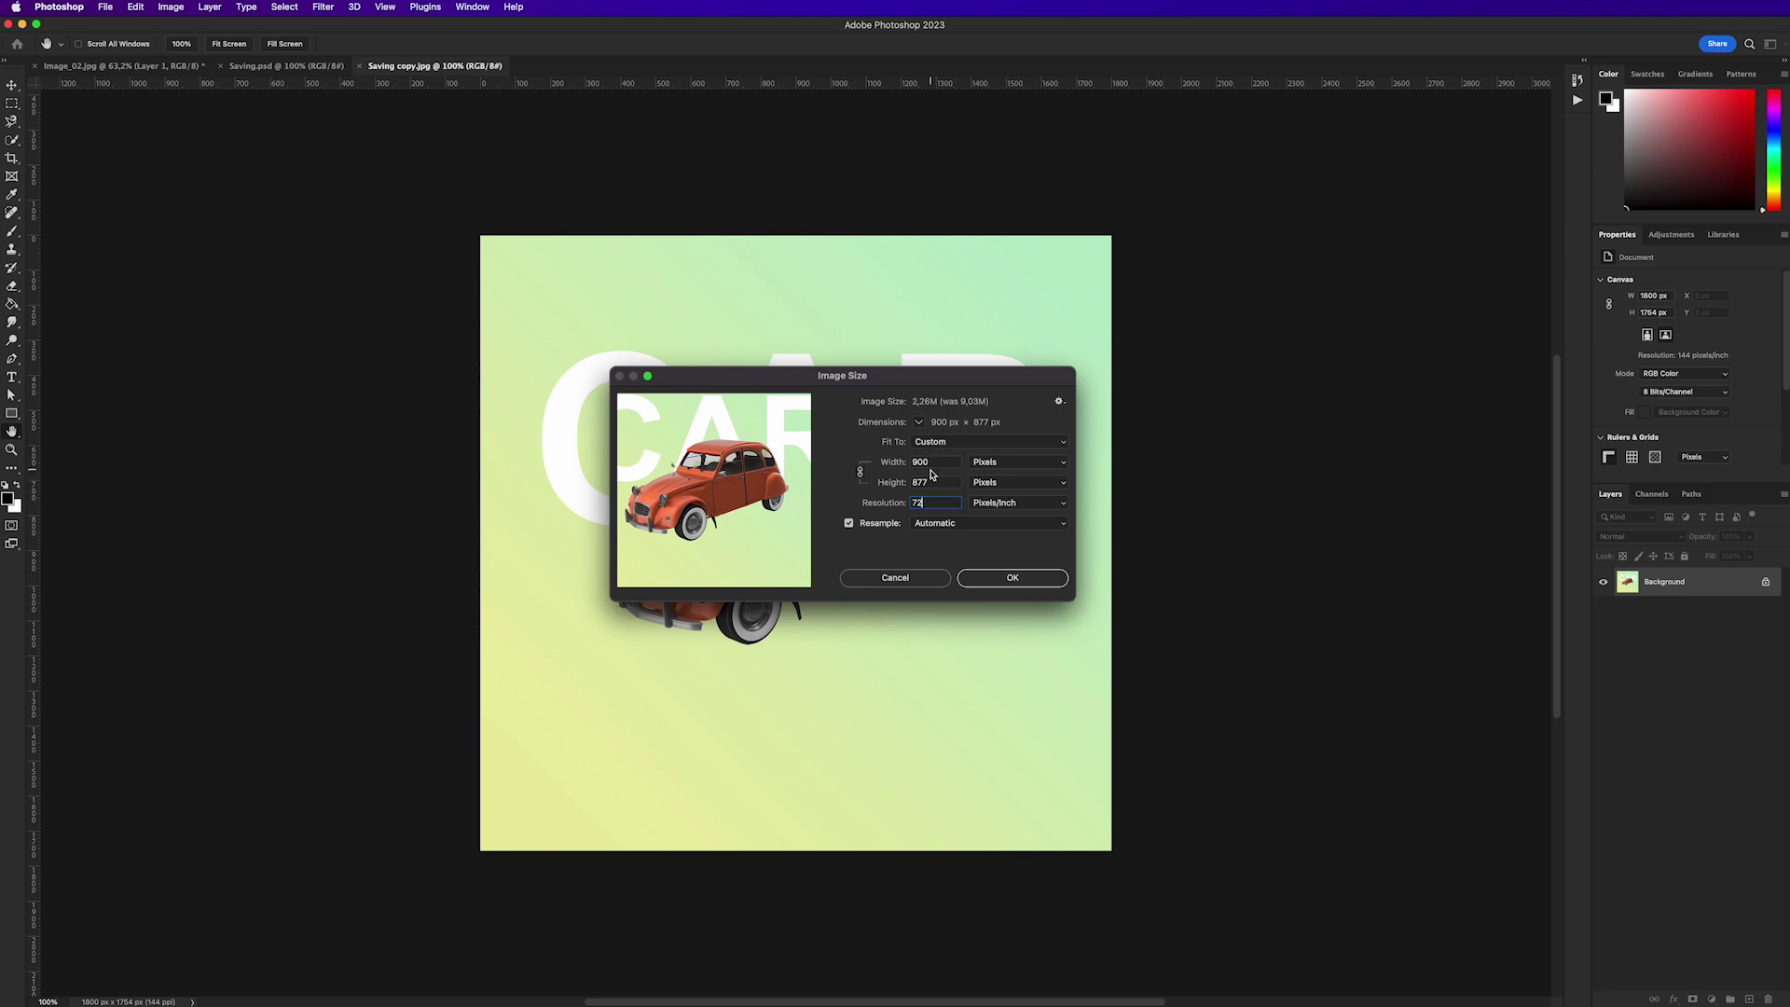
pyautogui.click(860, 472)
pyautogui.press('super+z')
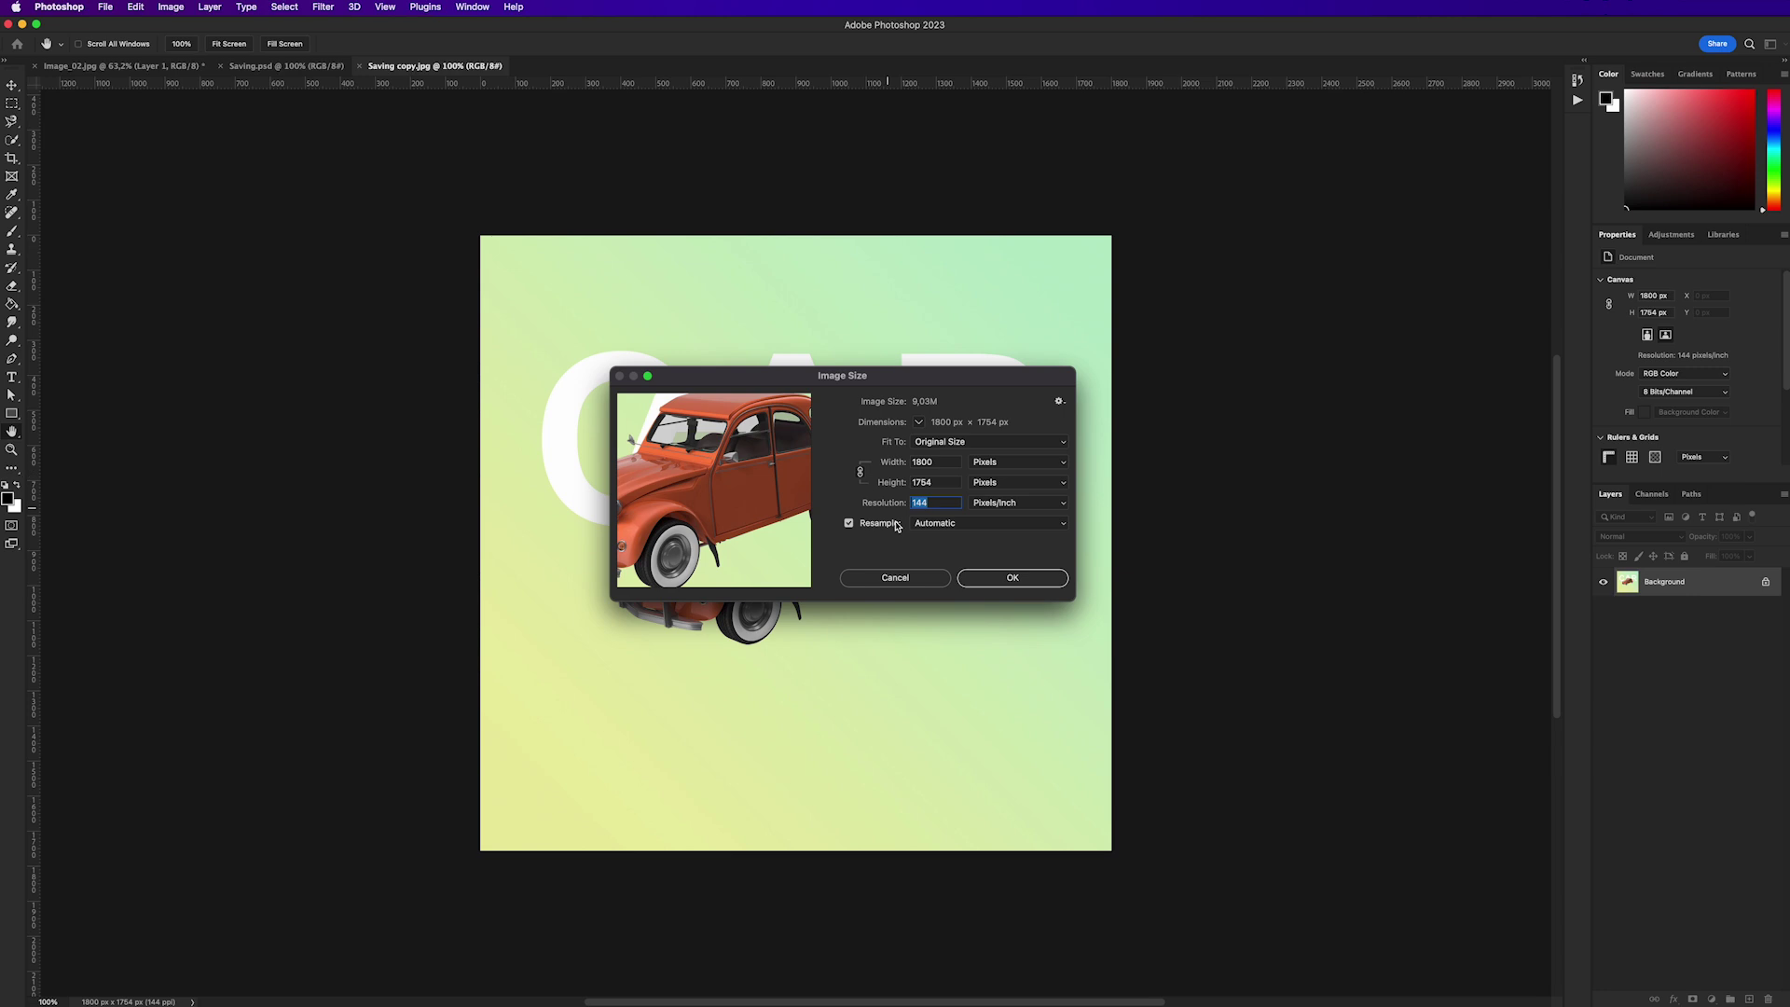
pyautogui.click(1003, 575)
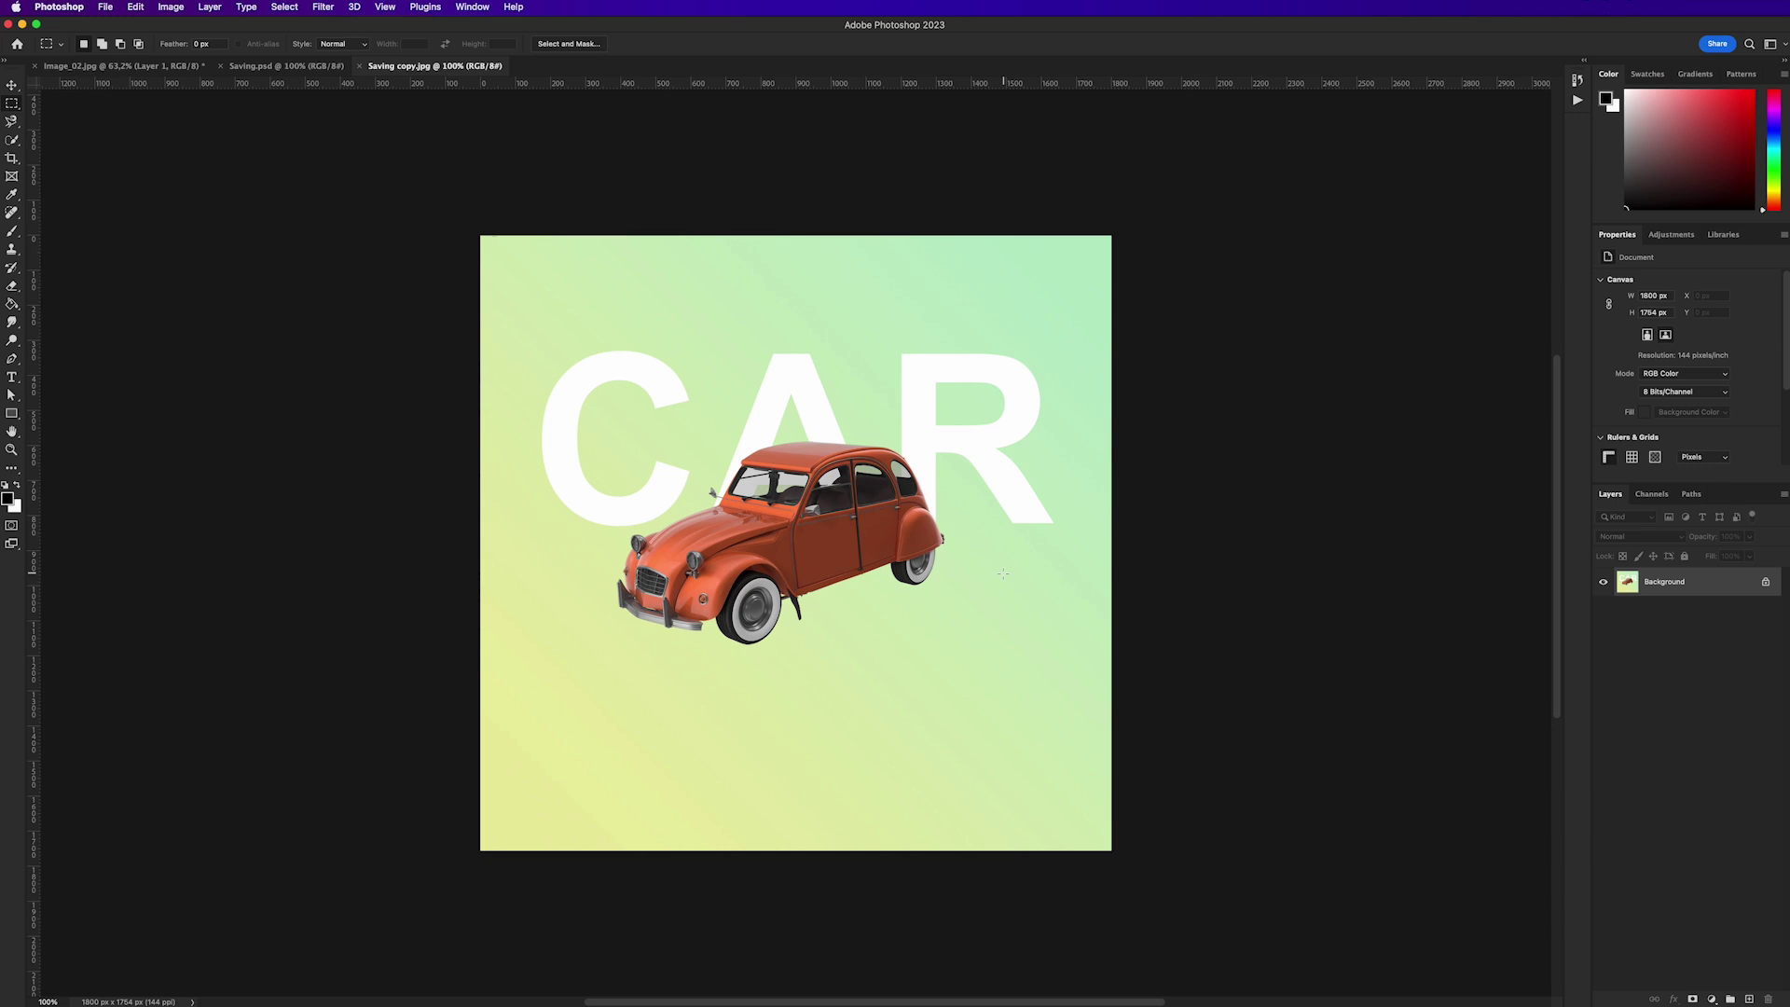
# Close the Saving copy.jpg document, then Quick Look the file again in Finder.
pyautogui.click(109, 7)
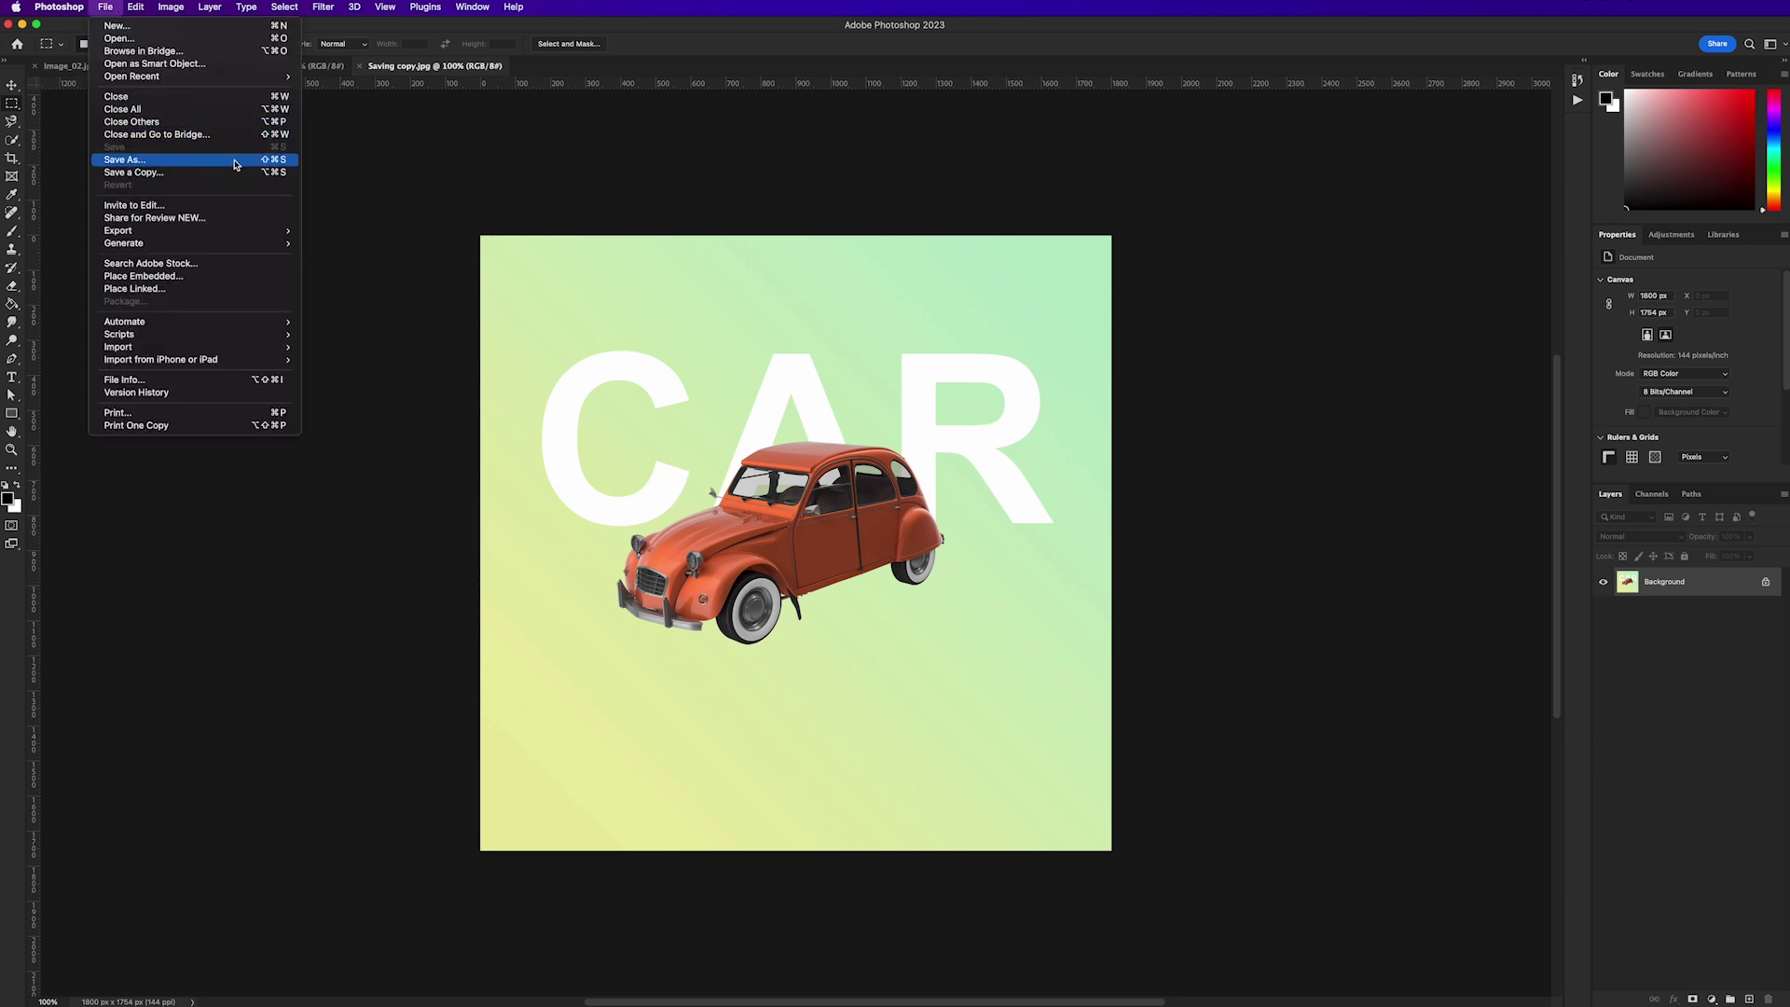
pyautogui.click(728, 482)
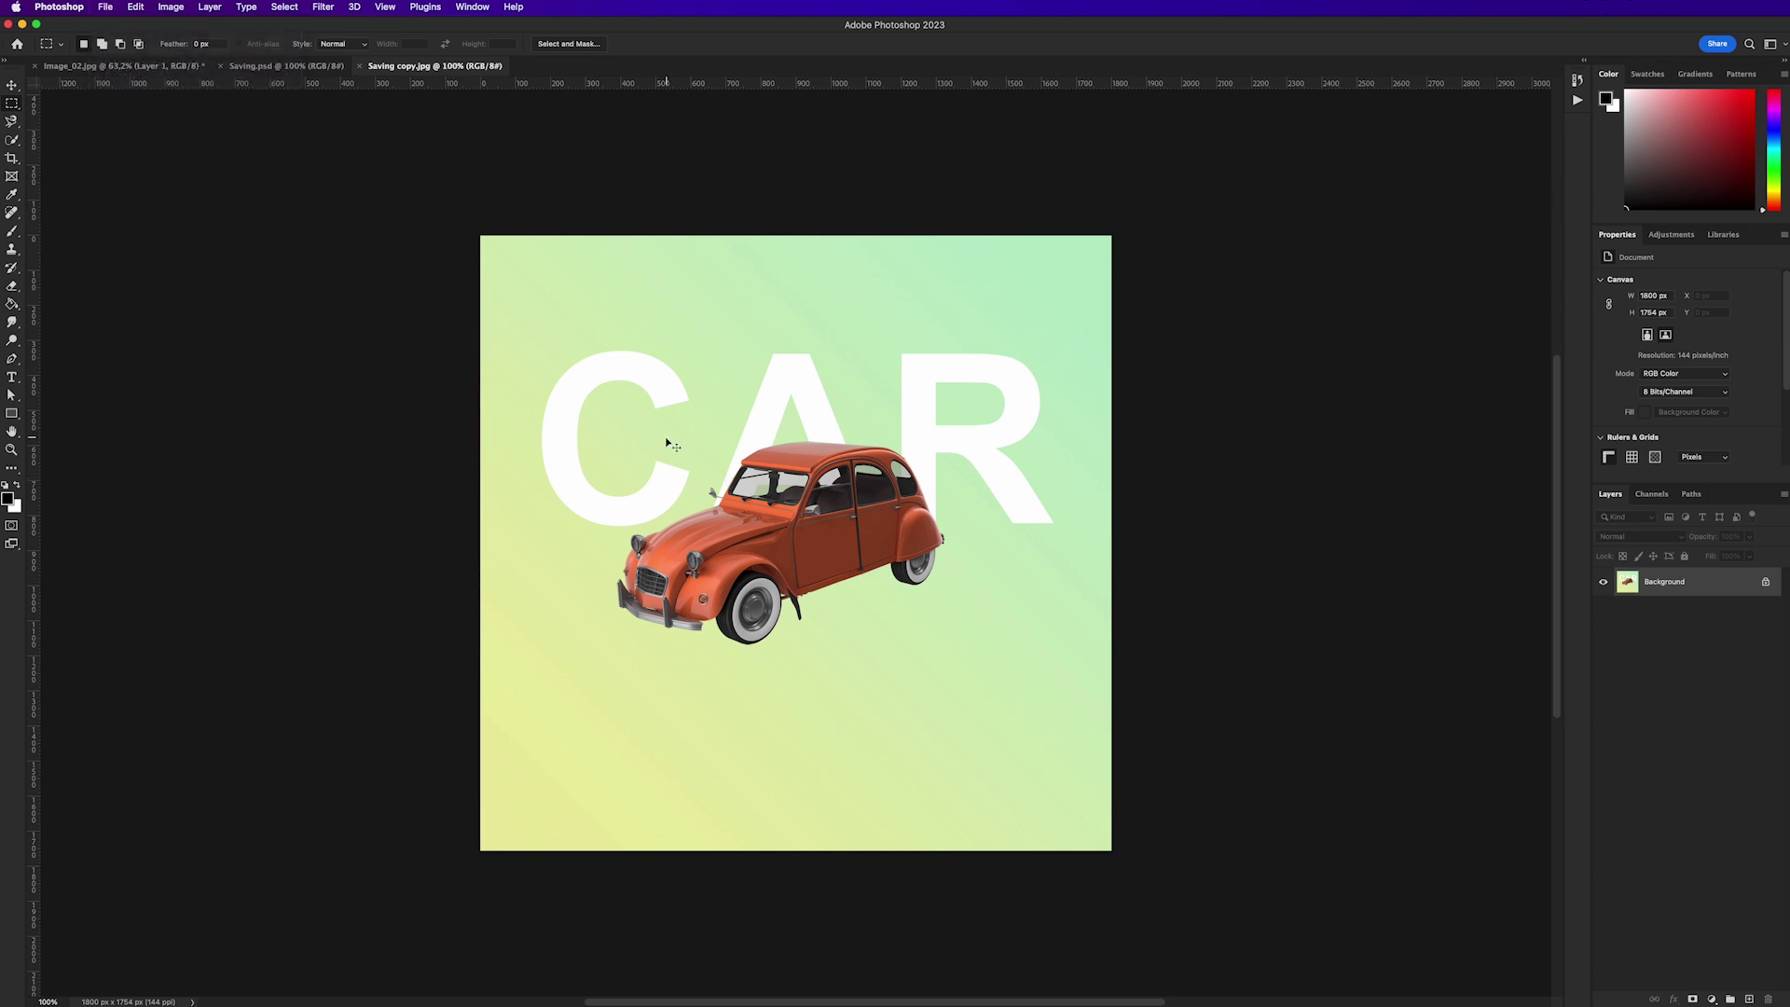
pyautogui.click(359, 66)
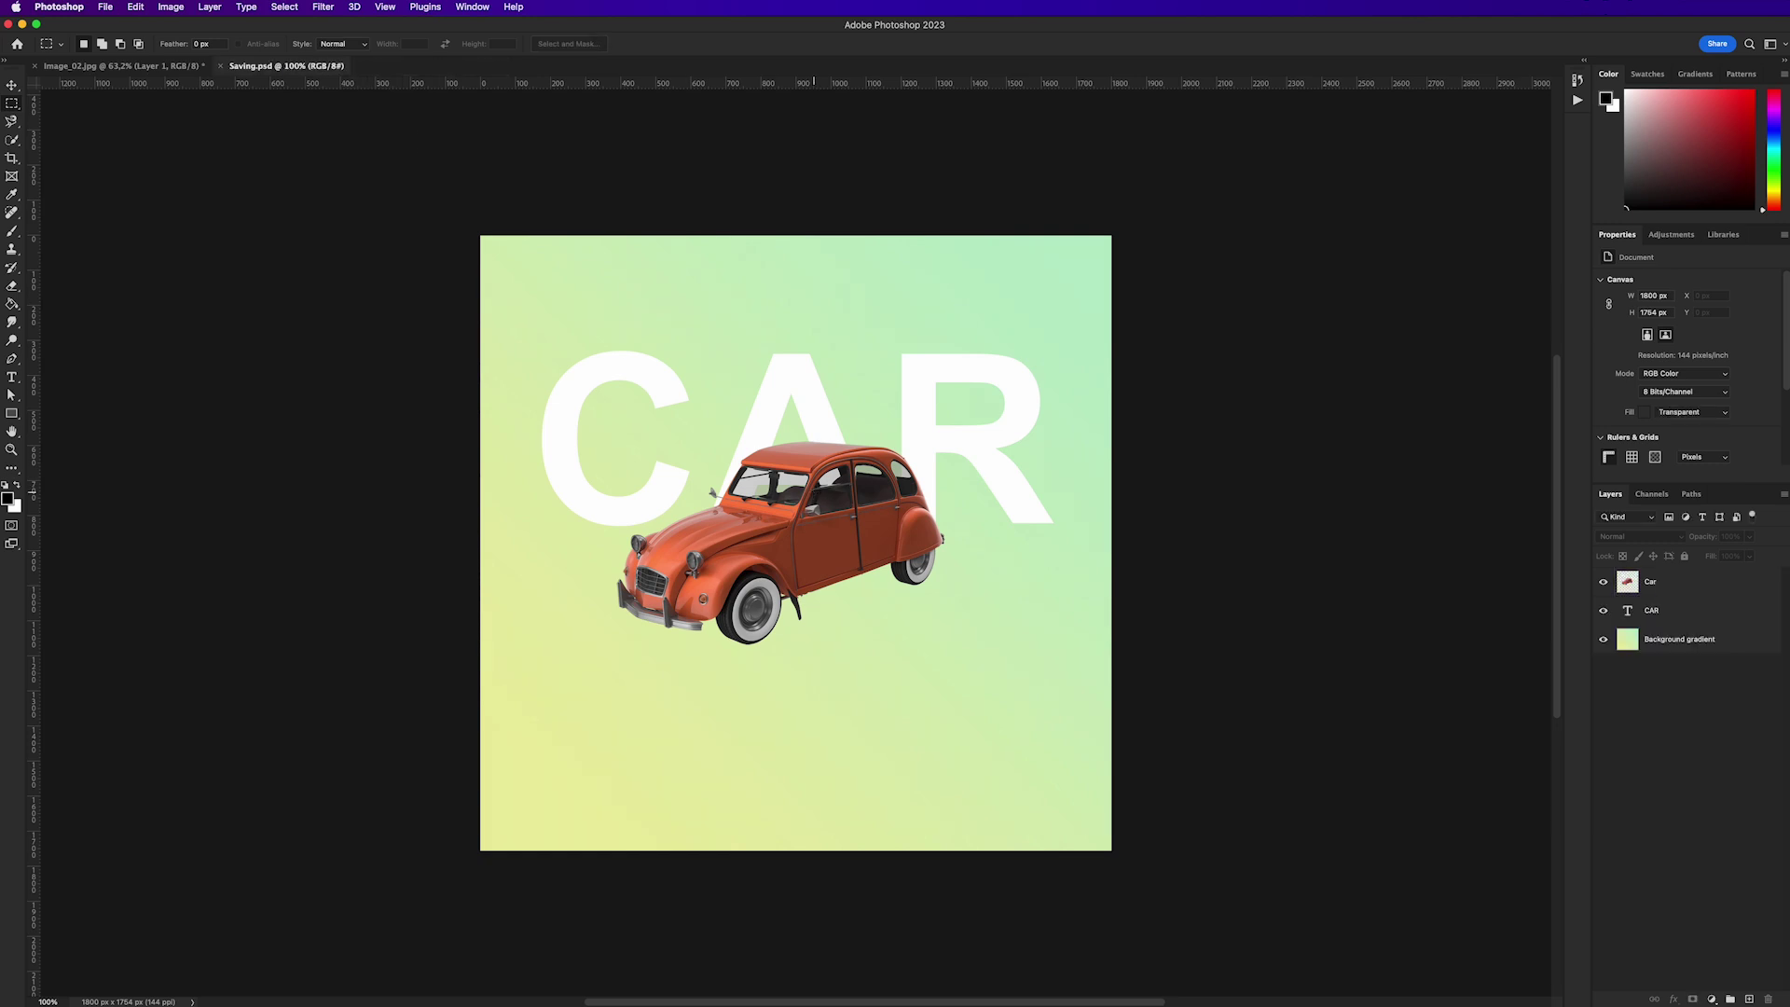
pyautogui.press('super+Tab')
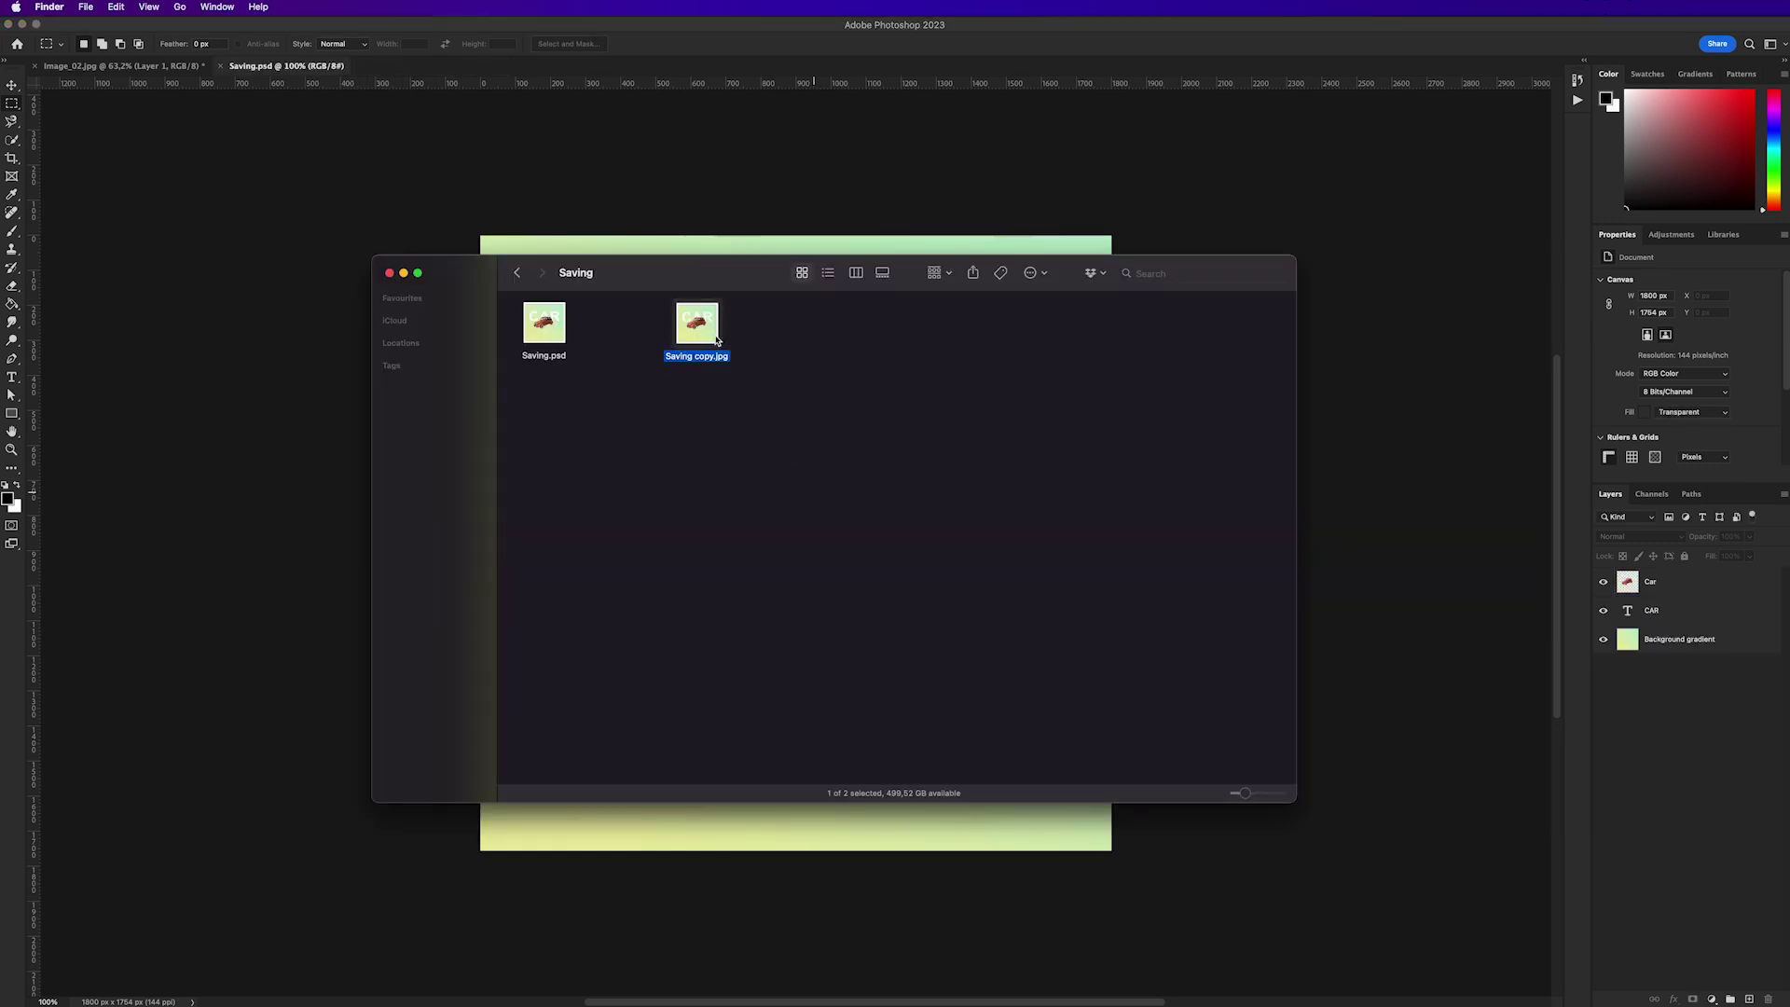
pyautogui.press('space')
pyautogui.press('space')
# Back in Saving.psd, turn off the Background gradient layer's visibility in the Layers panel.
pyautogui.click(755, 485)
pyautogui.click(755, 220)
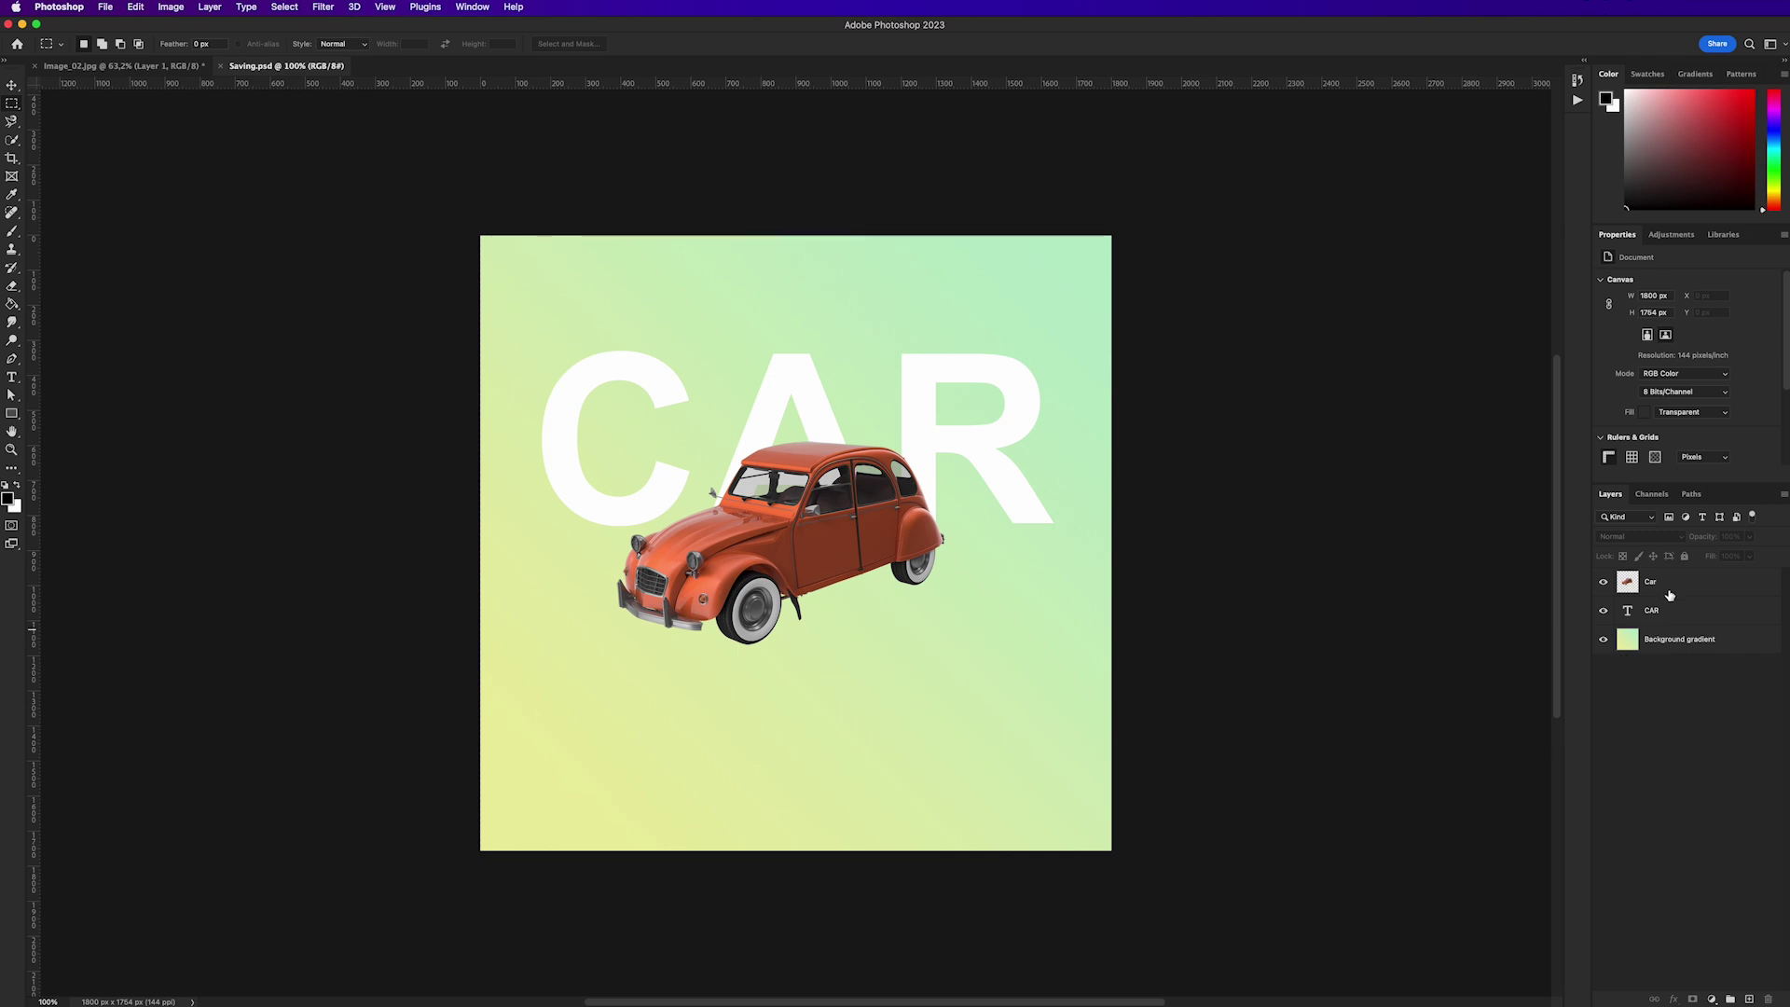
pyautogui.click(1602, 640)
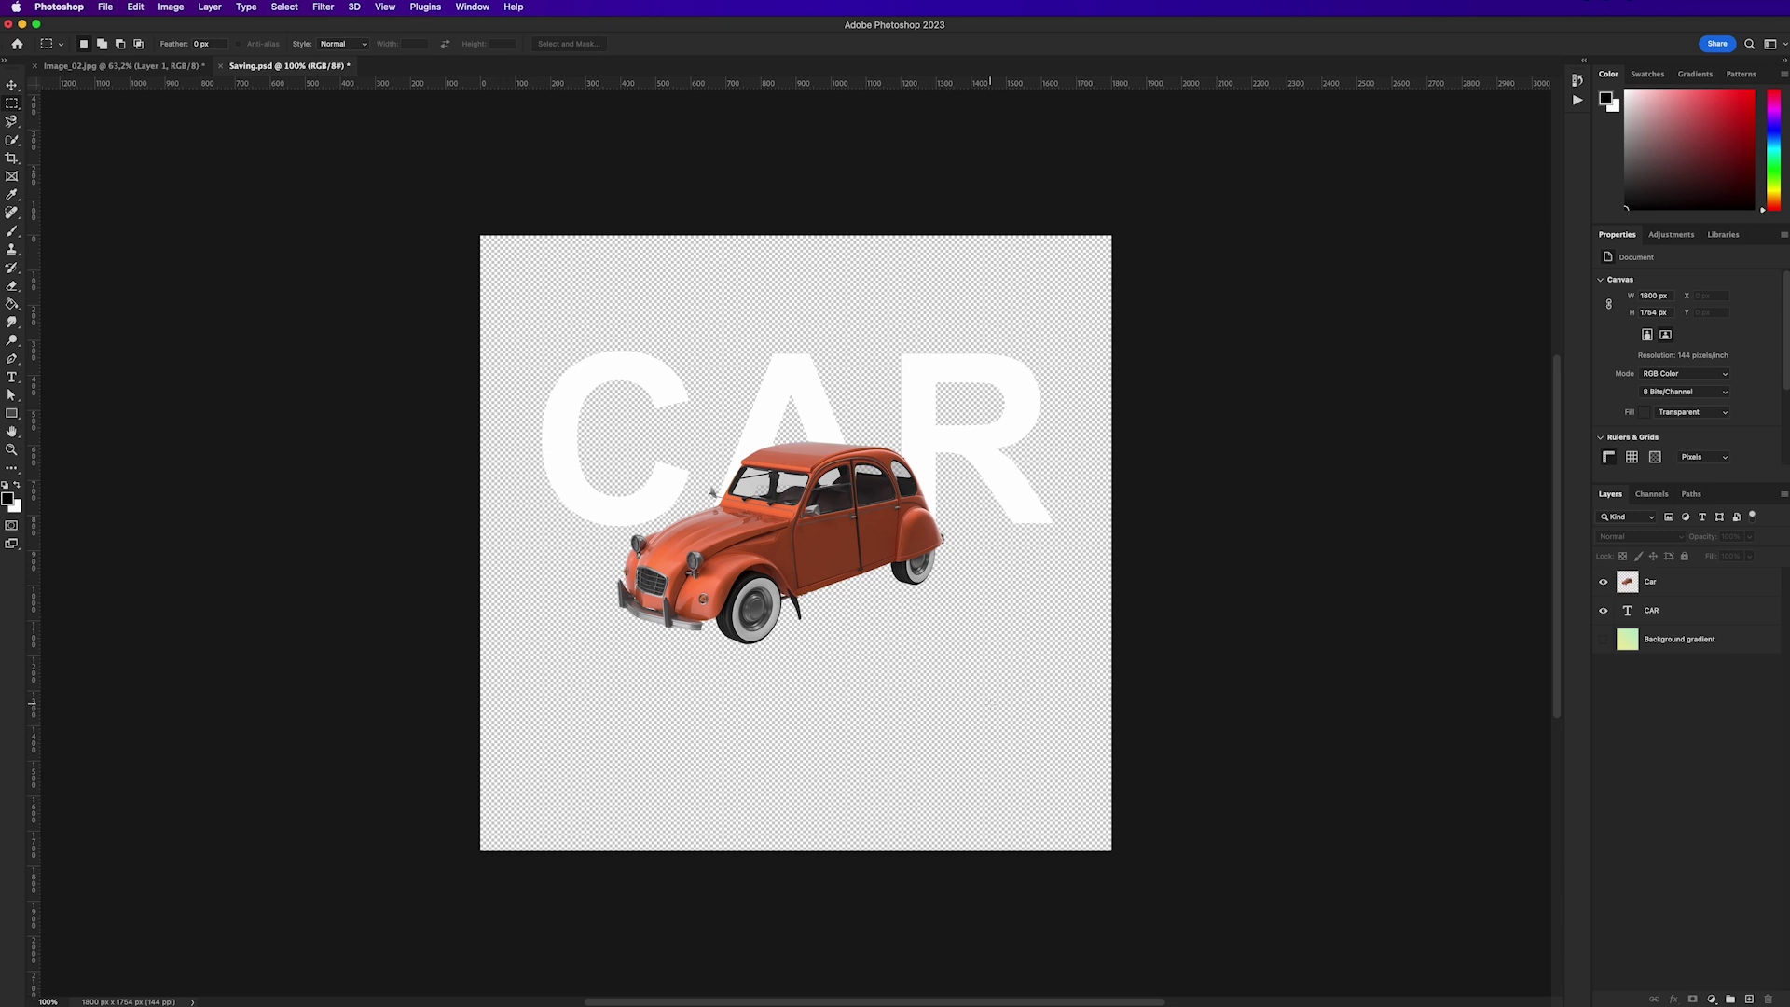
pyautogui.scroll(3, 867, 591)
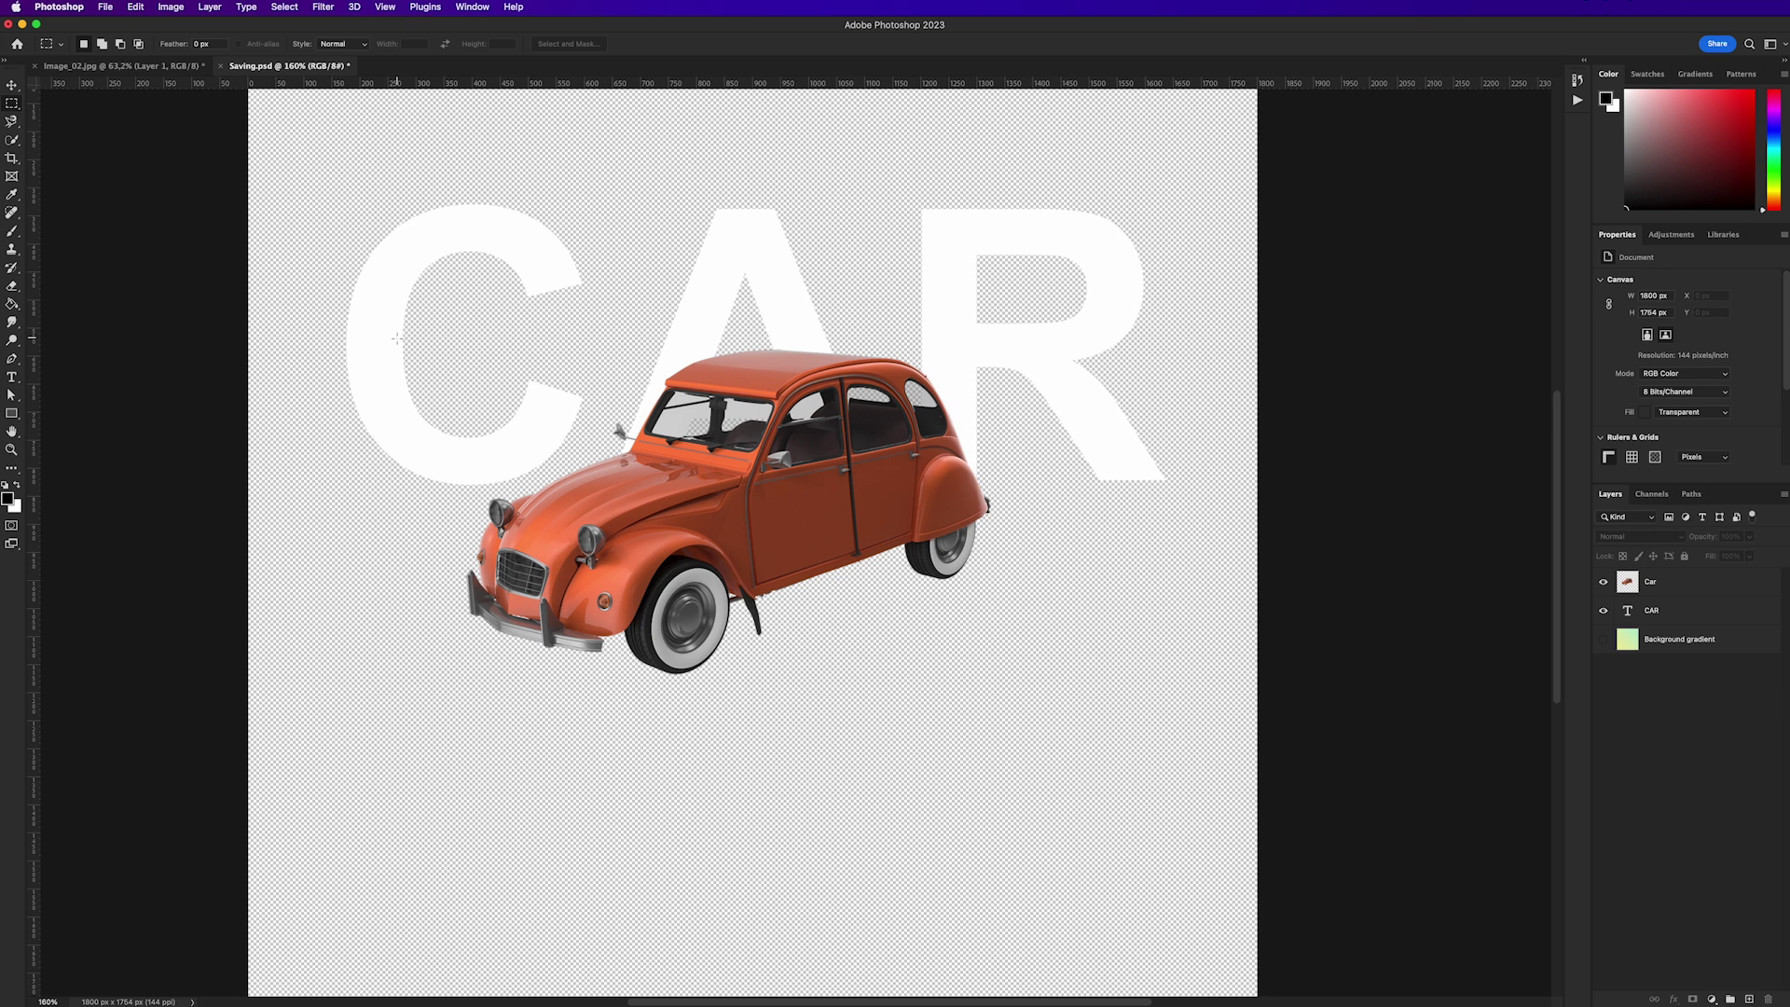
# Save a PNG copy as Saving copy.png, keeping transparency and the default large file size.
pyautogui.click(105, 7)
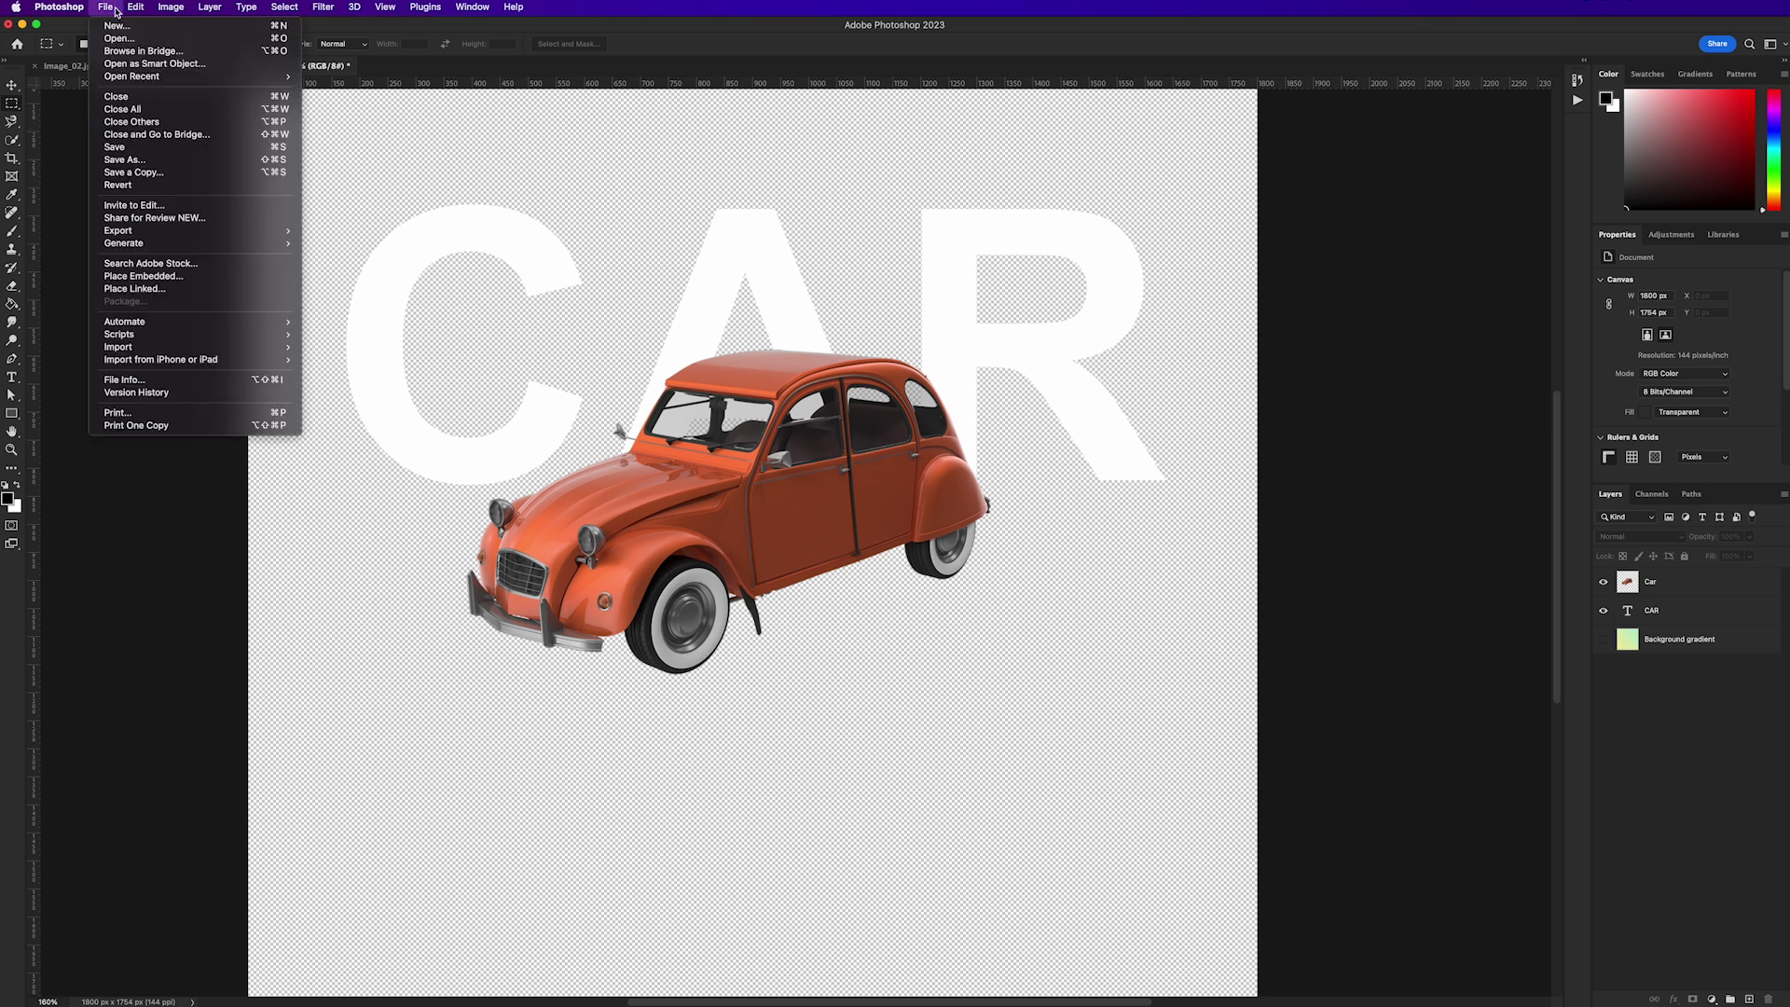
pyautogui.click(154, 174)
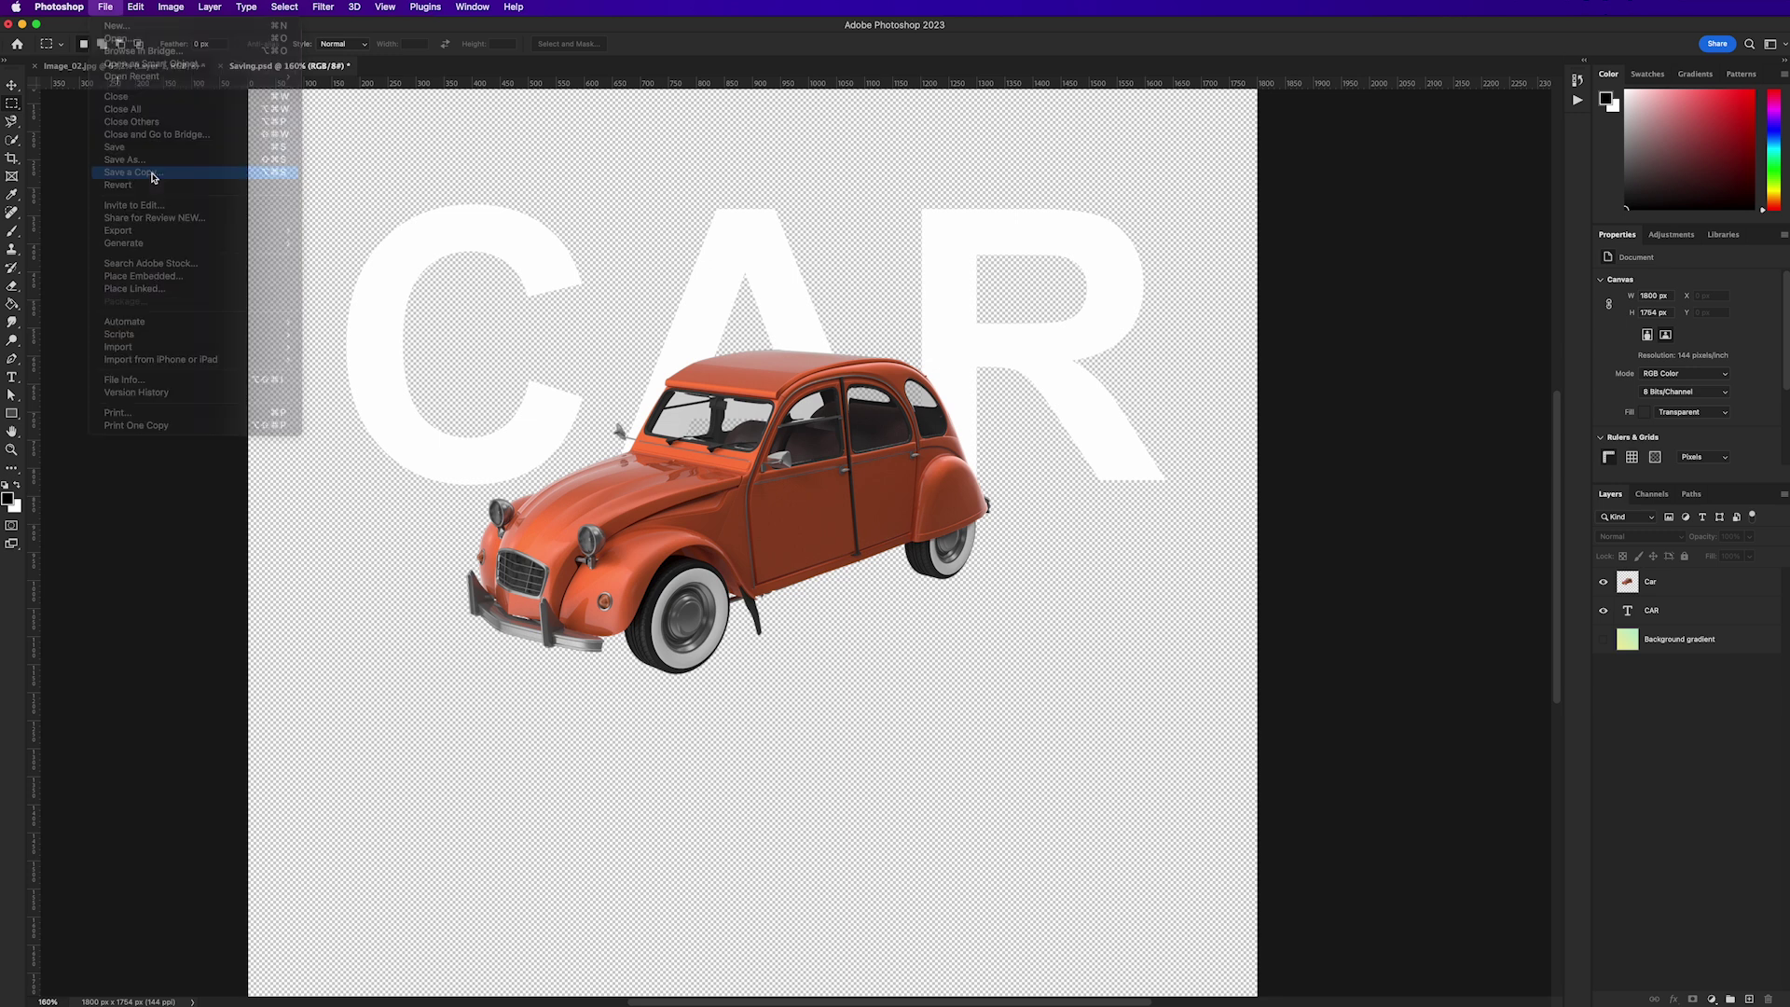
pyautogui.click(859, 447)
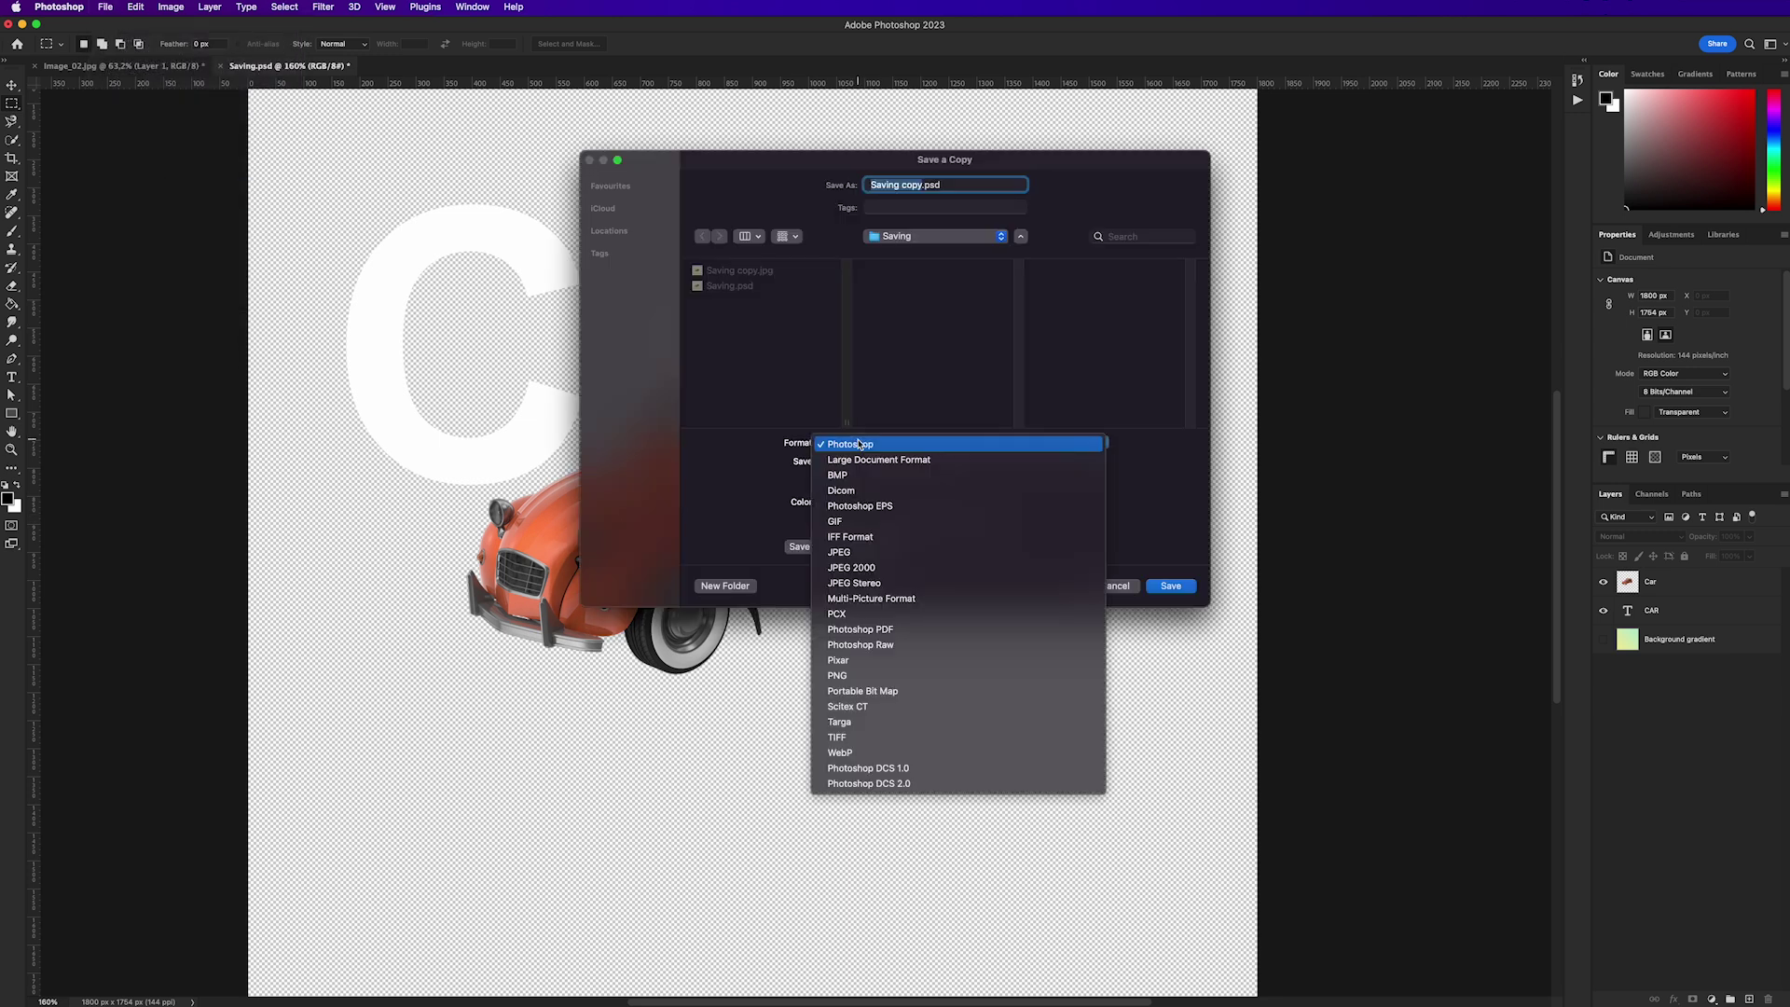
pyautogui.click(837, 675)
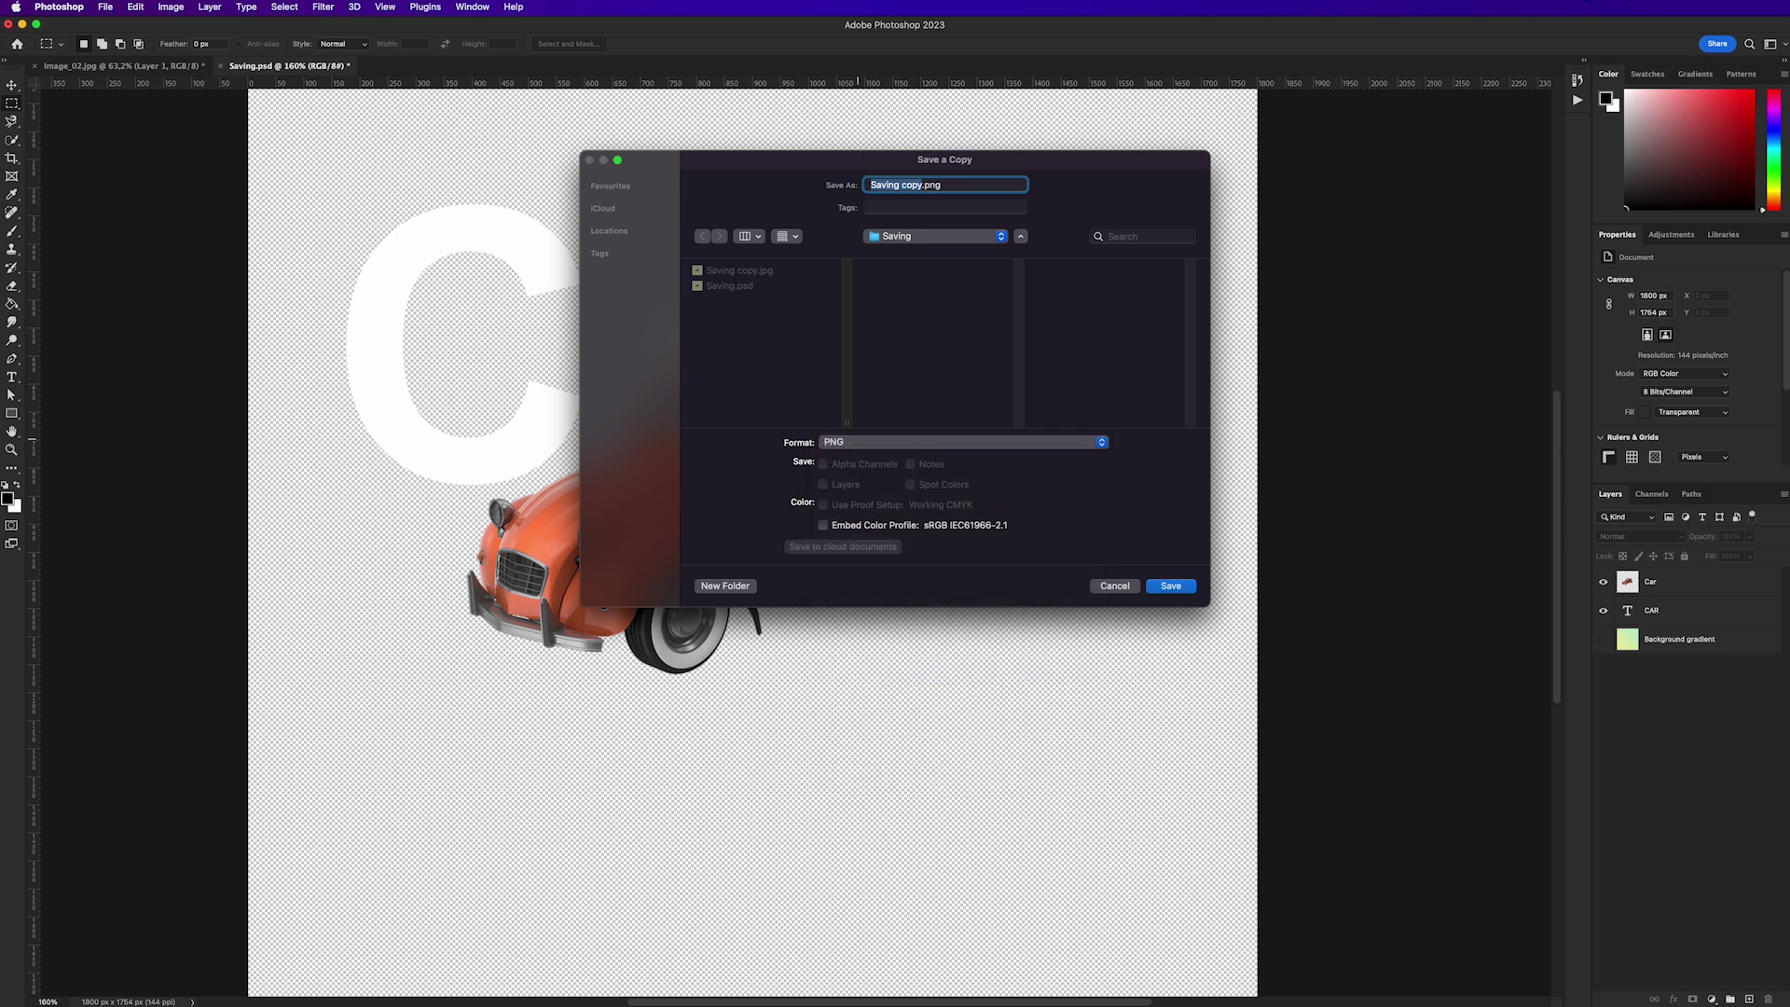
pyautogui.click(1170, 587)
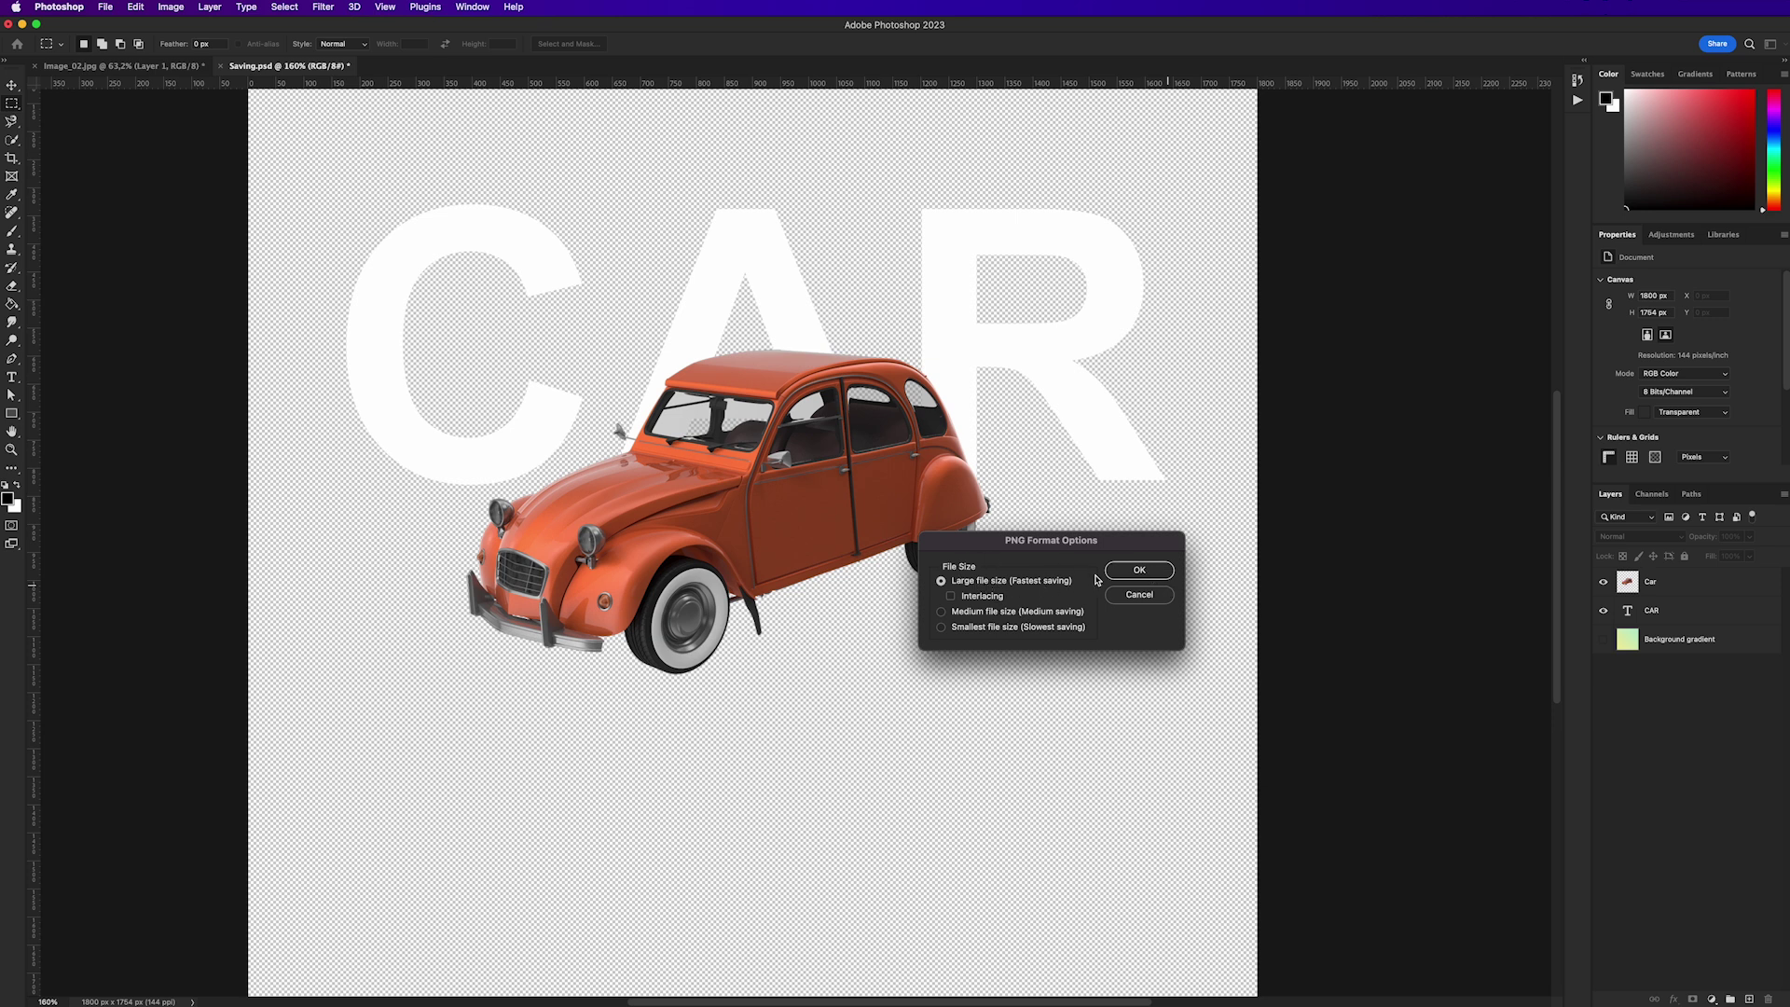
pyautogui.click(1137, 569)
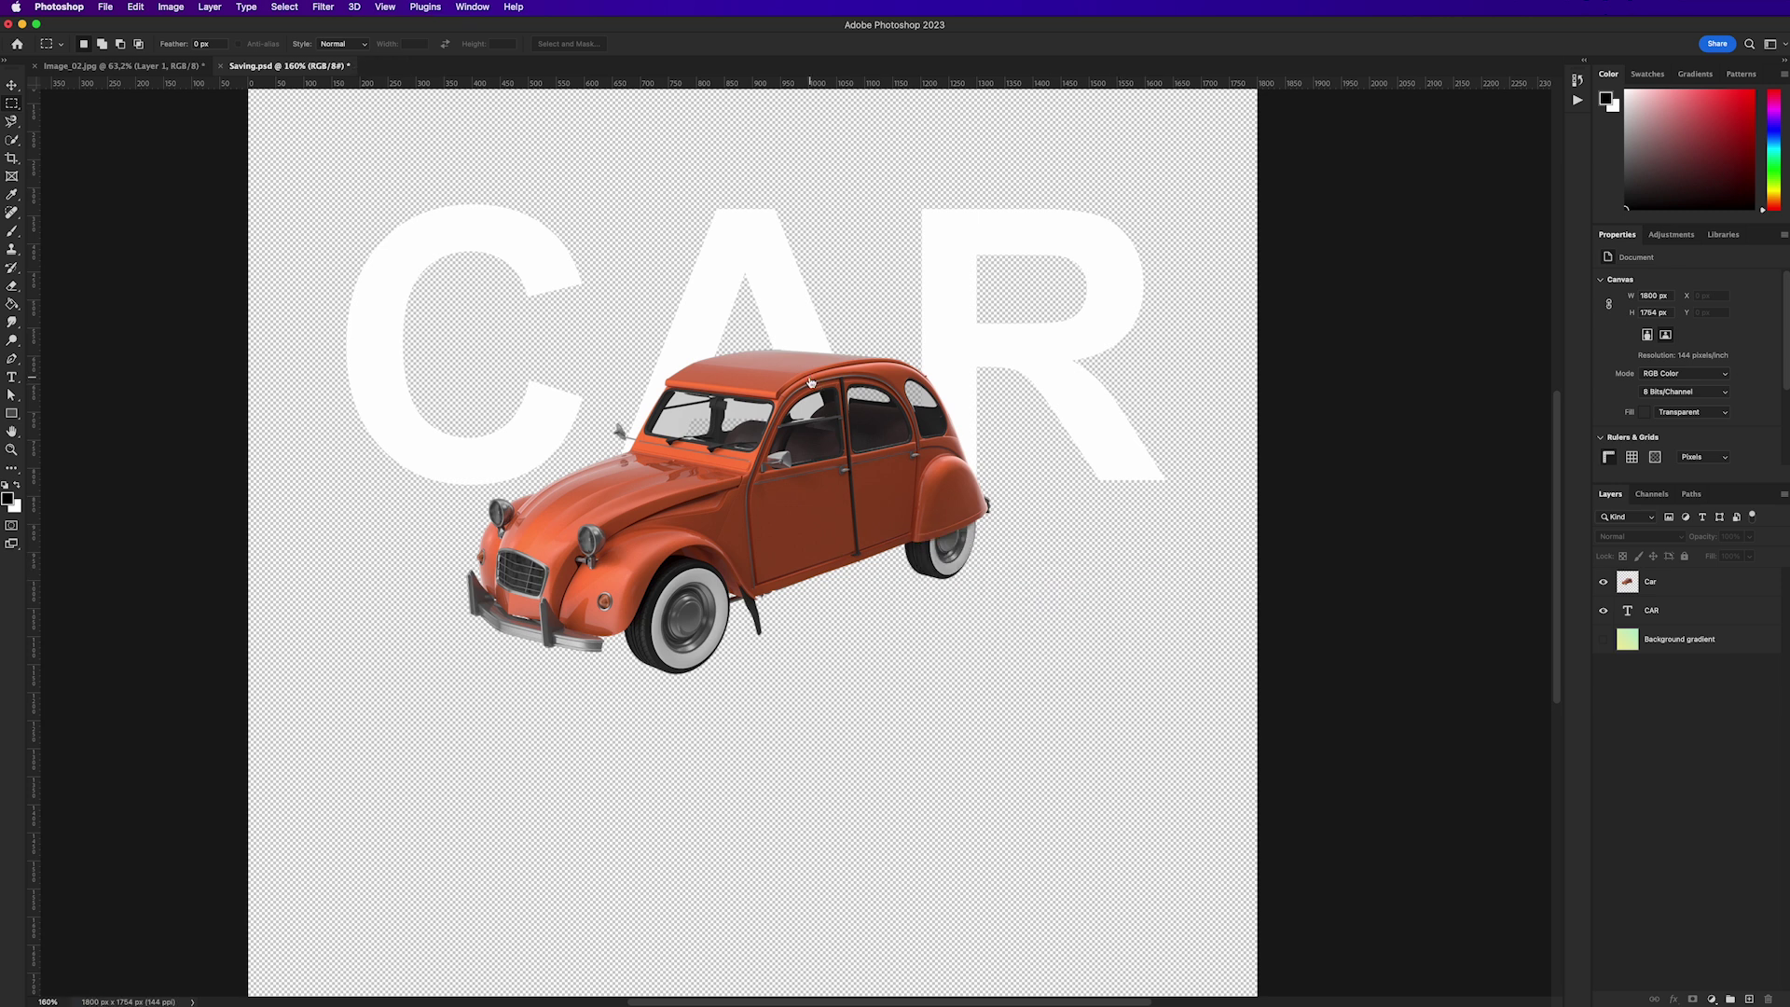
# Quick Look Saving copy.png in Finder to check transparency, then drag it into Photoshop.
pyautogui.press('super+Tab')
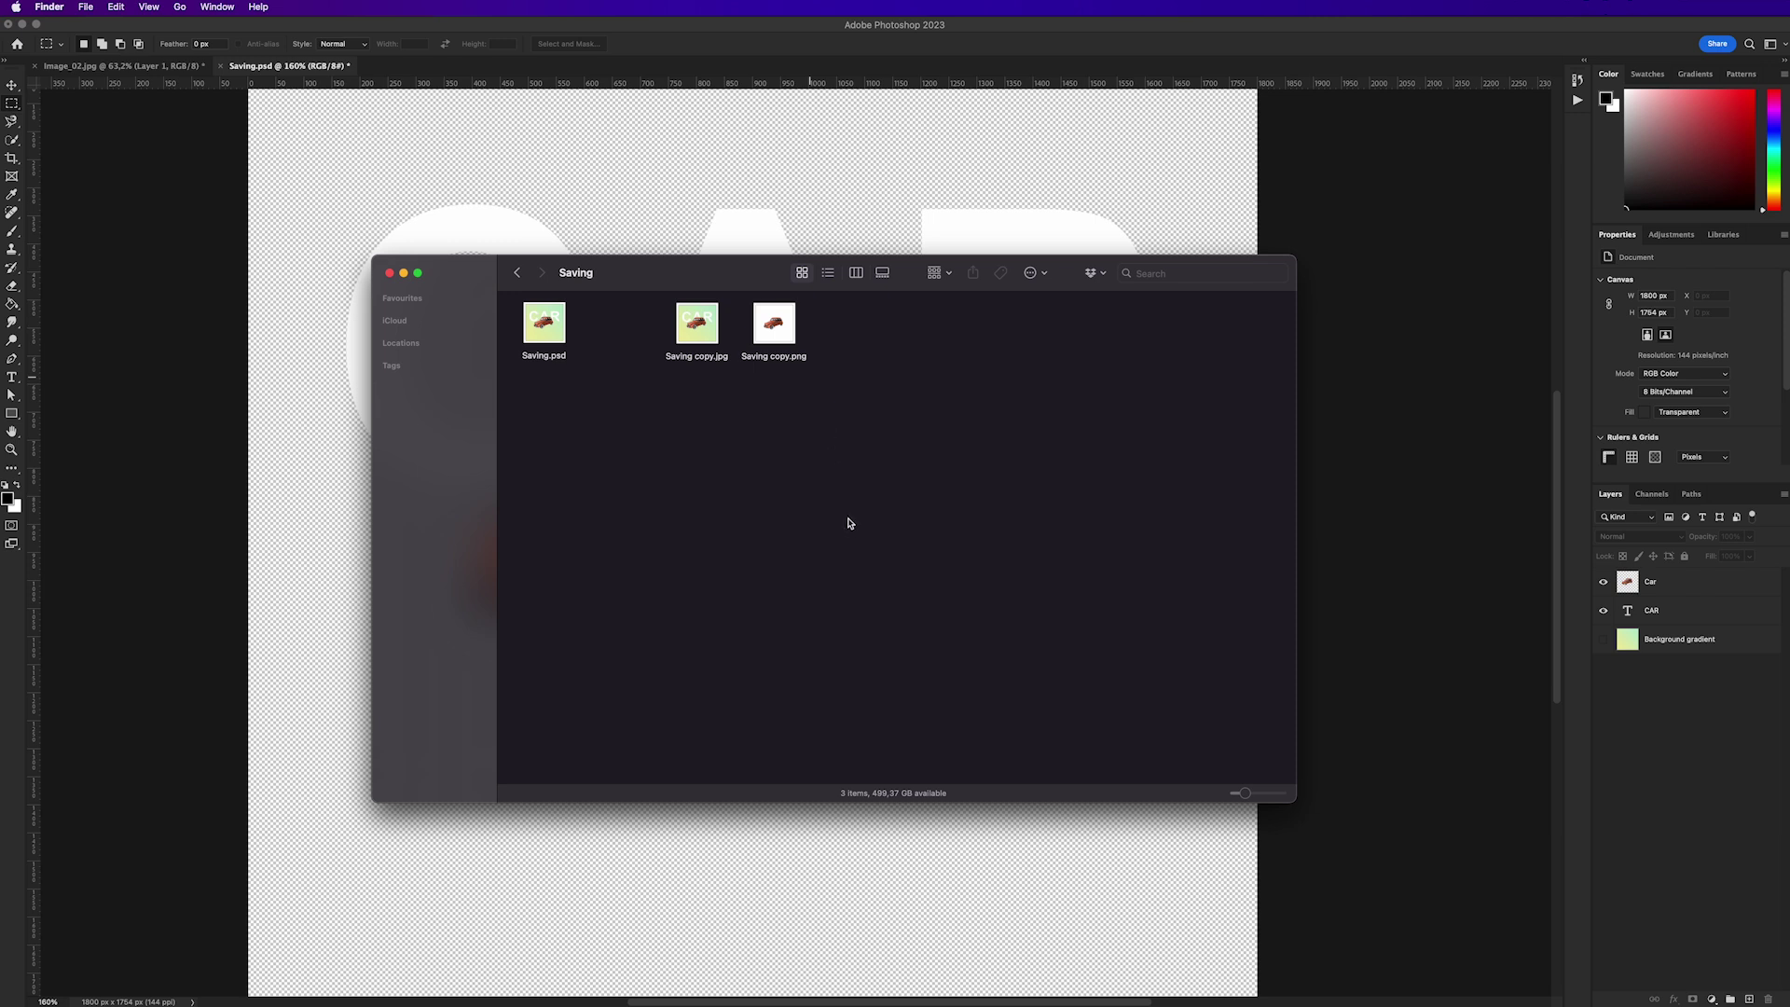
pyautogui.click(776, 322)
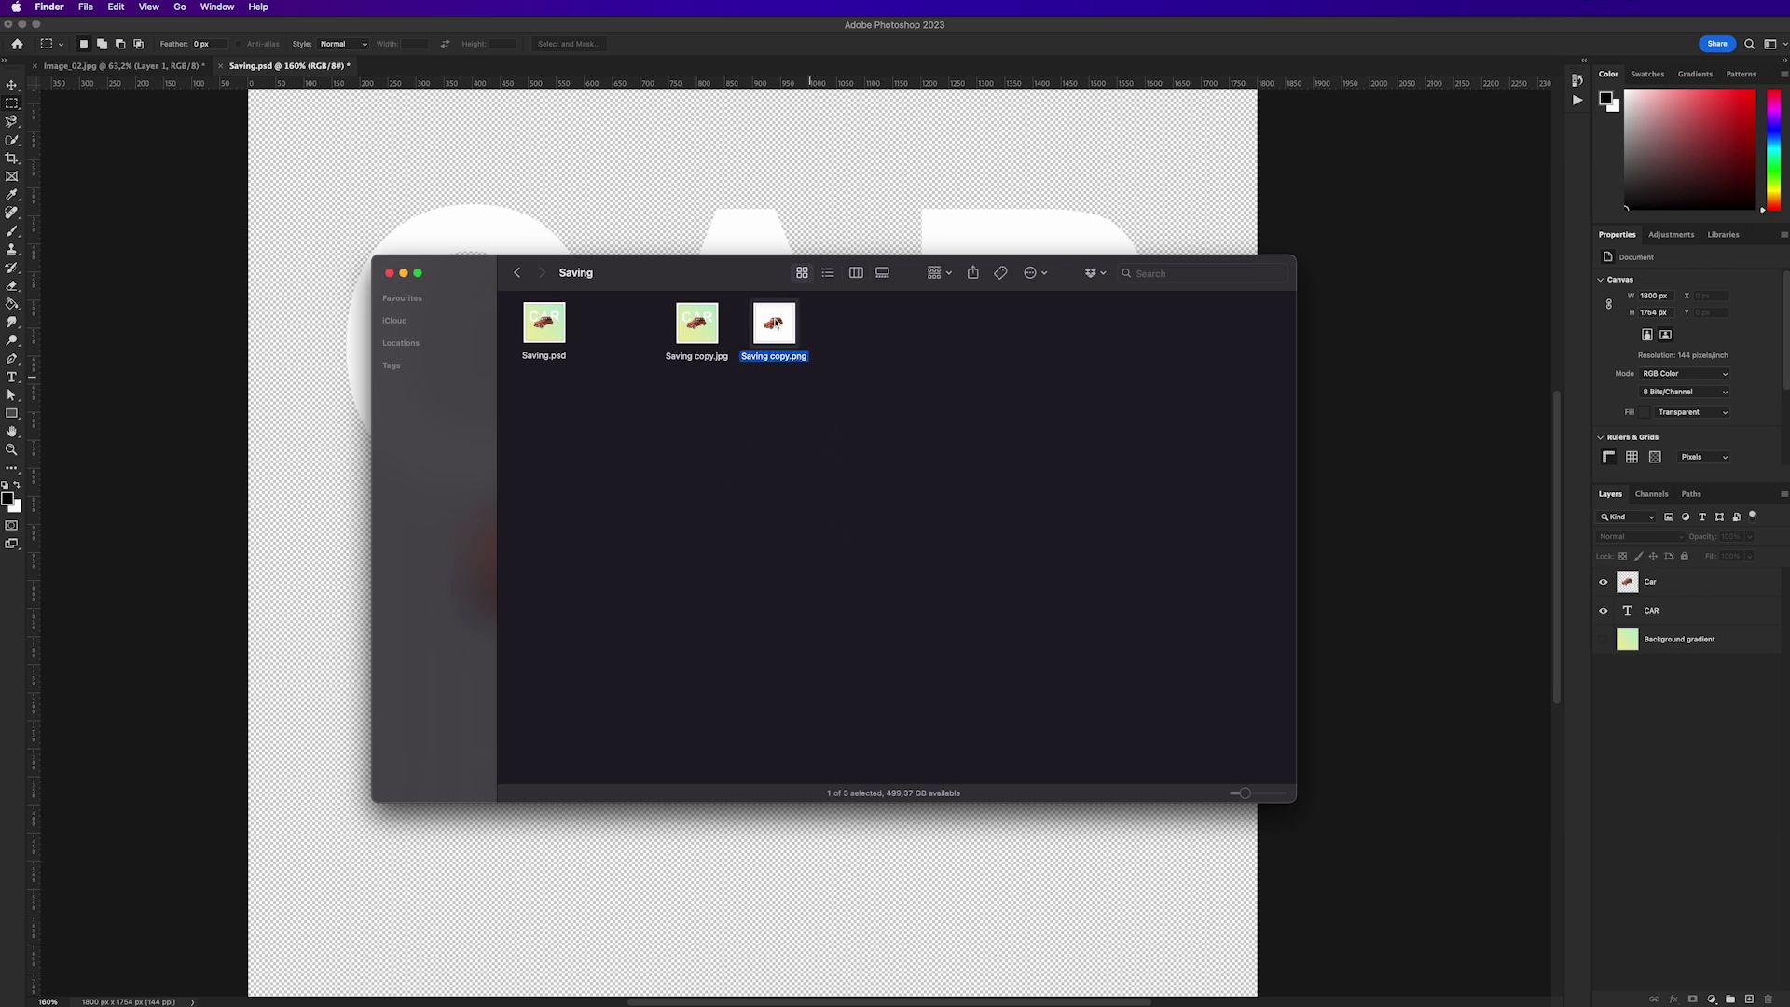
pyautogui.press('space')
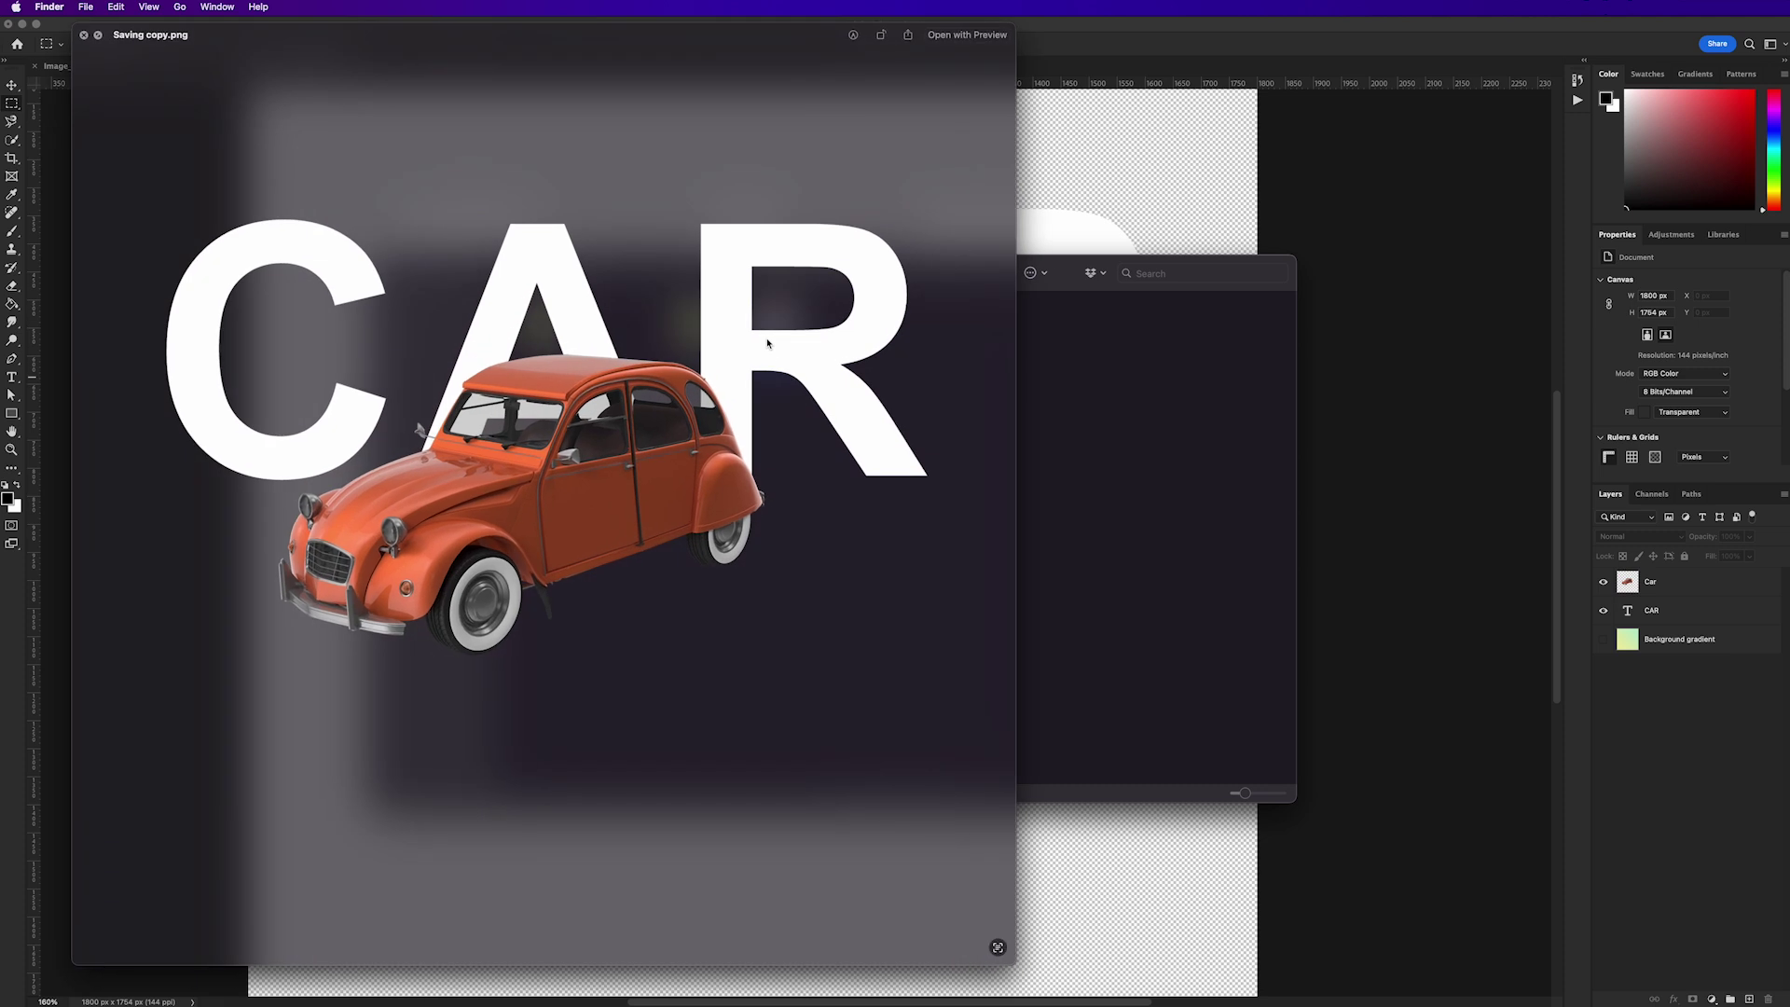
pyautogui.press('space')
pyautogui.moveTo(769, 343); pyautogui.dragTo(671, 66)
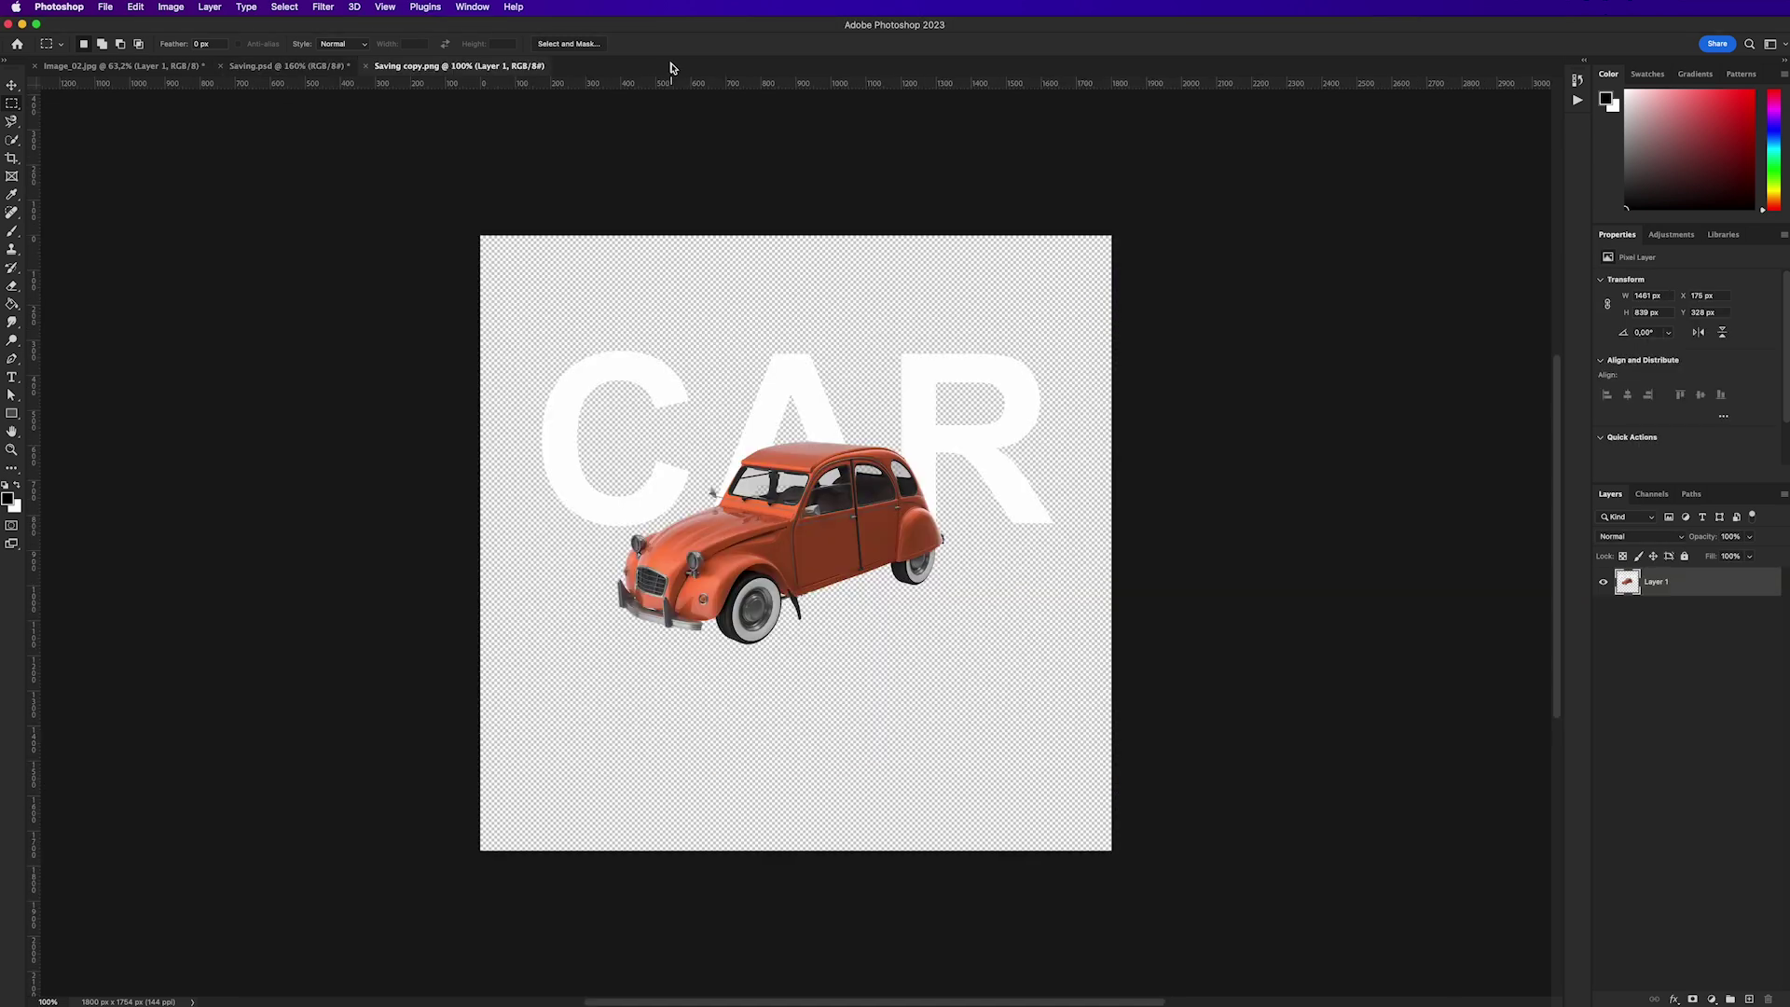